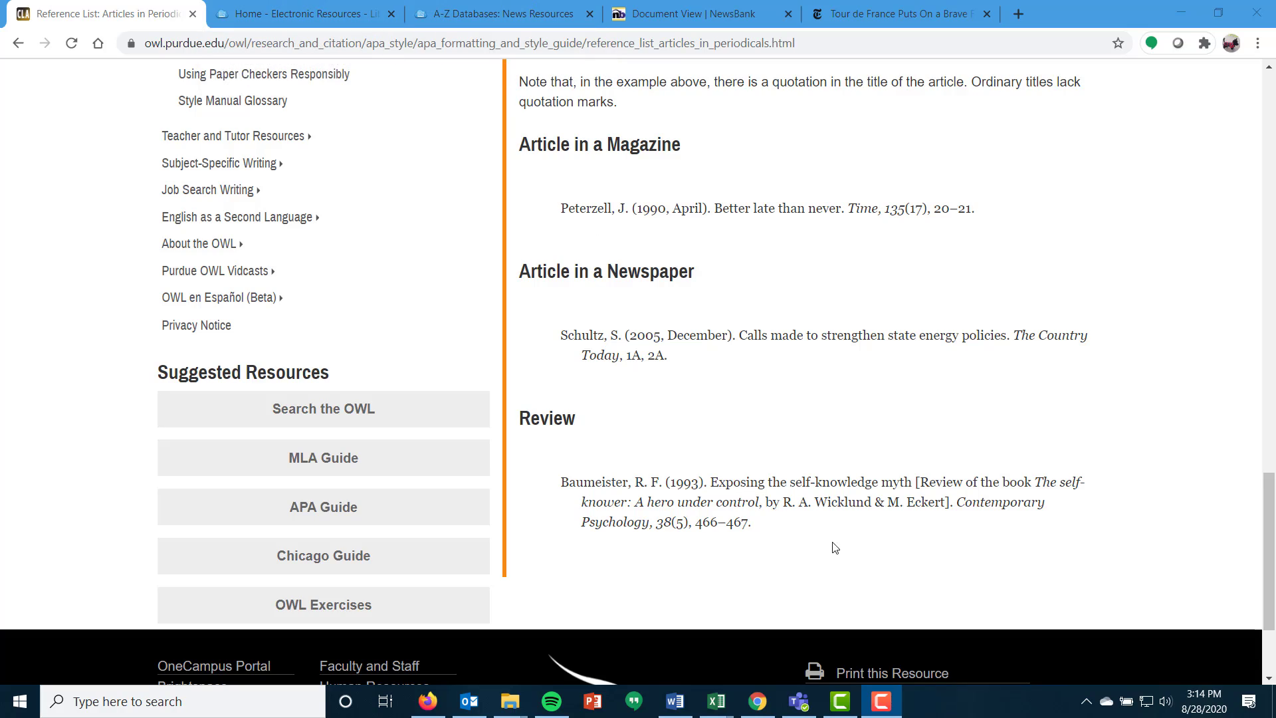
# Examine the magazine article reference example, focusing on its publication month and its volume and issue numbers
pyautogui.scroll(3, 759, 497)
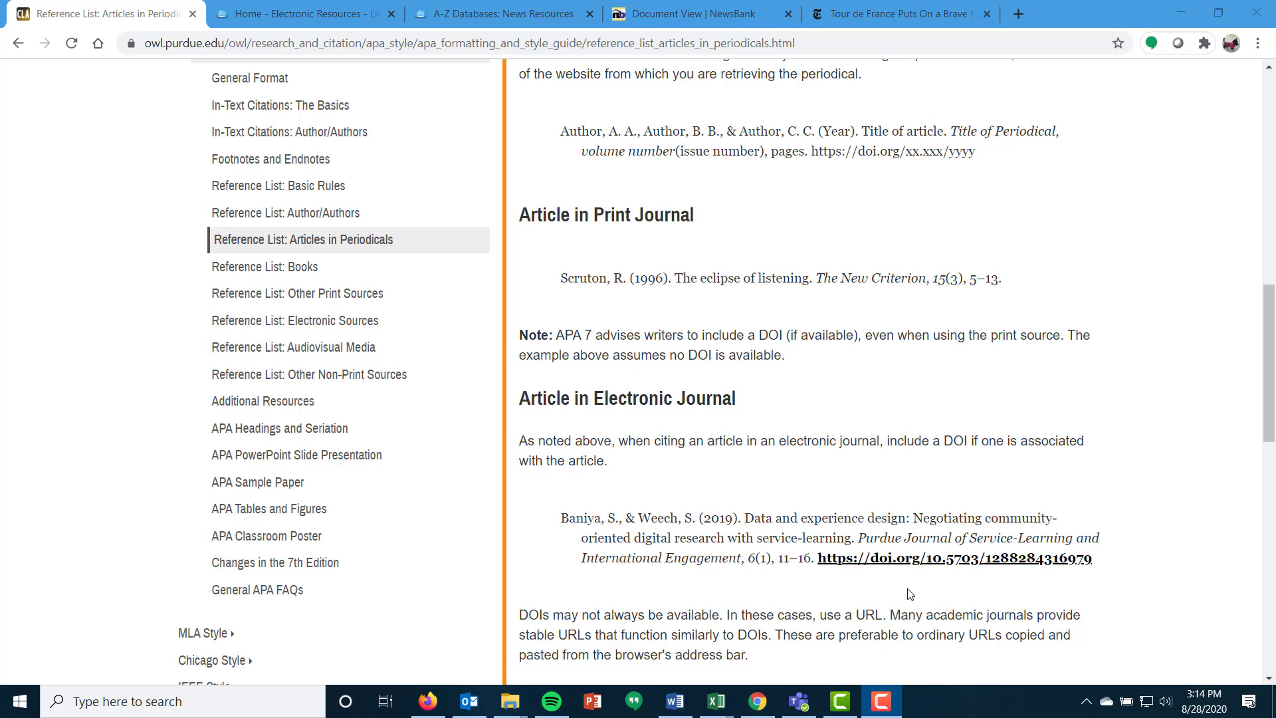
pyautogui.scroll(-9, 906, 567)
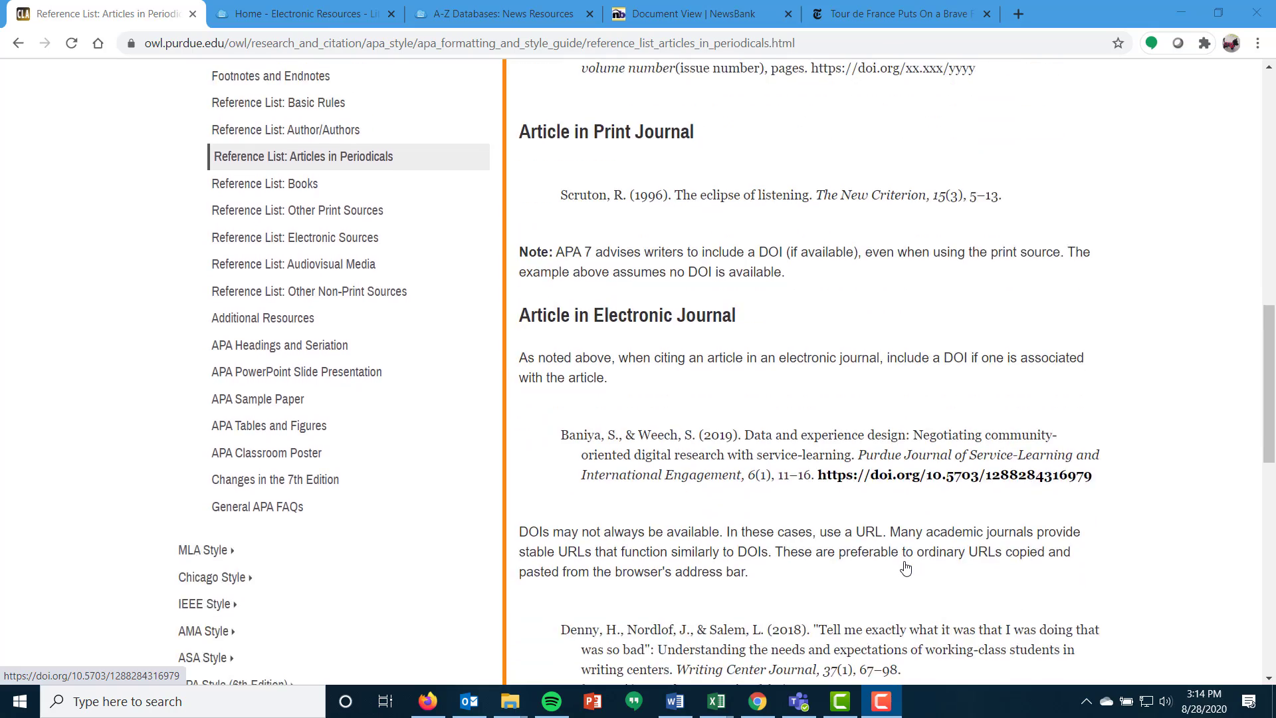
pyautogui.scroll(-1, 764, 531)
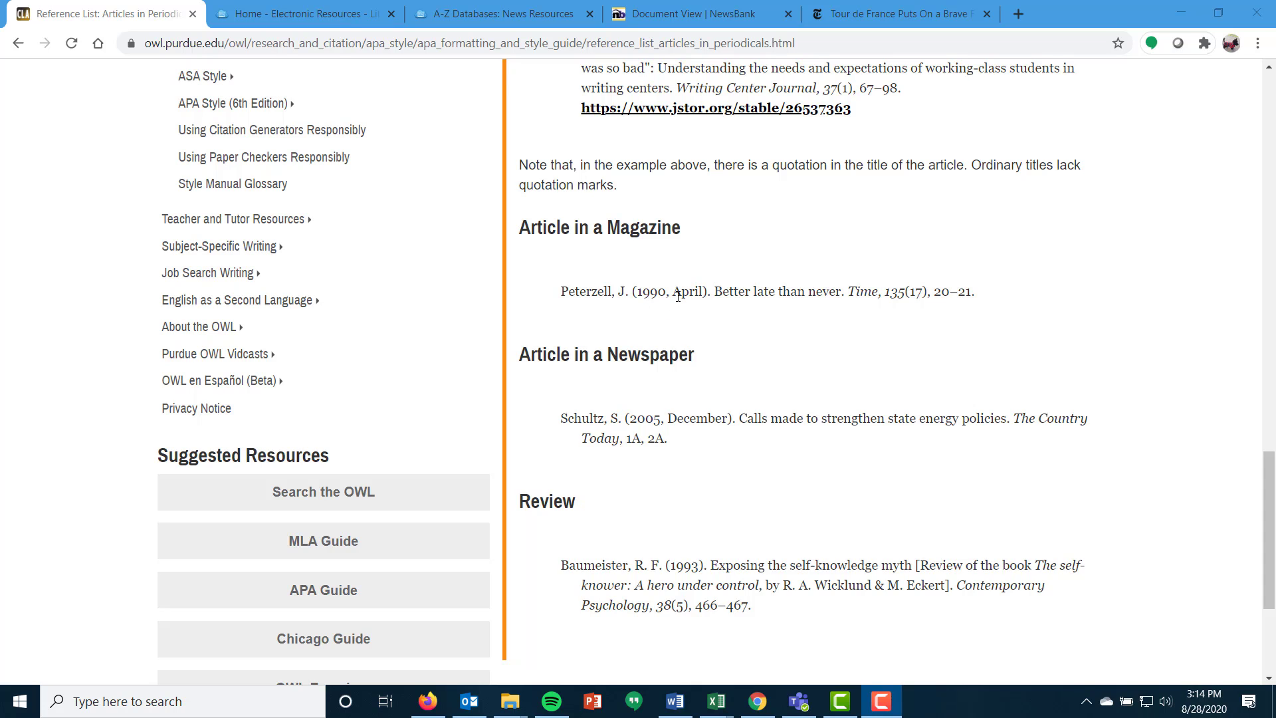
pyautogui.moveTo(676, 292); pyautogui.dragTo(701, 291)
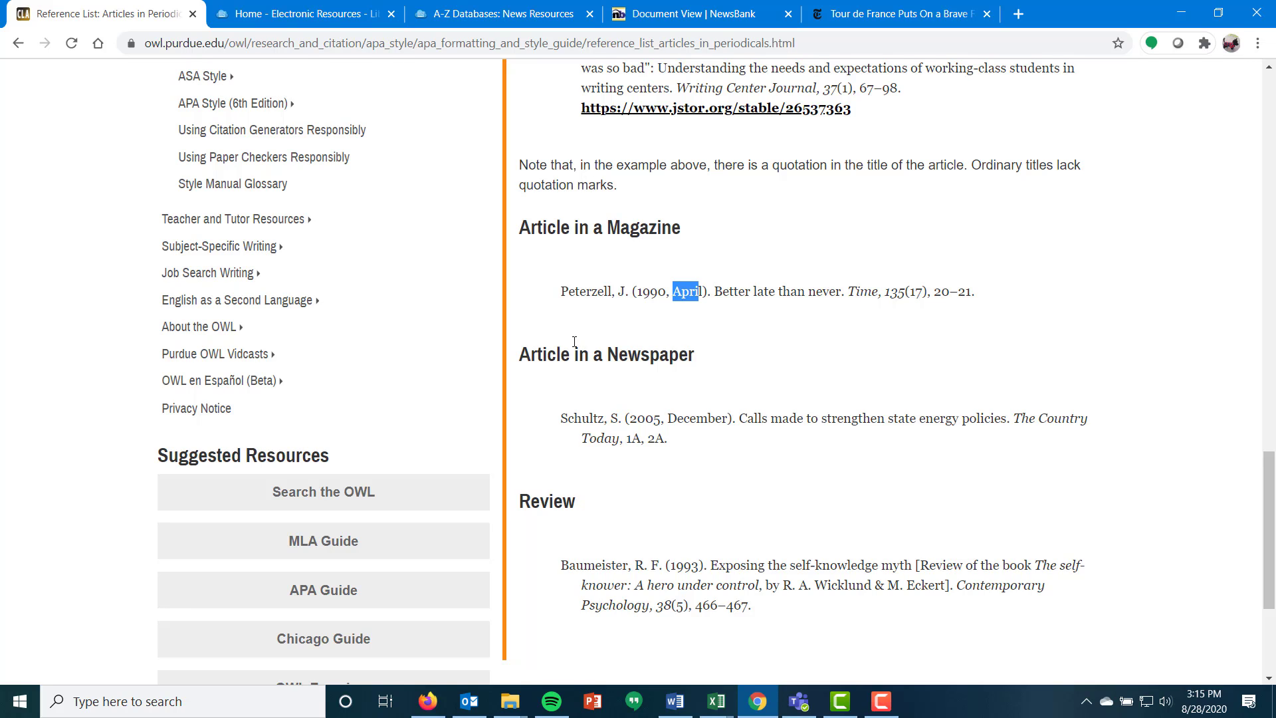
pyautogui.moveTo(885, 292); pyautogui.dragTo(928, 296)
pyautogui.moveTo(674, 292); pyautogui.dragTo(702, 286)
pyautogui.click(672, 304)
# Examine the newspaper article reference example, highlighting its publication date and its page numbers
pyautogui.scroll(-3, 660, 415)
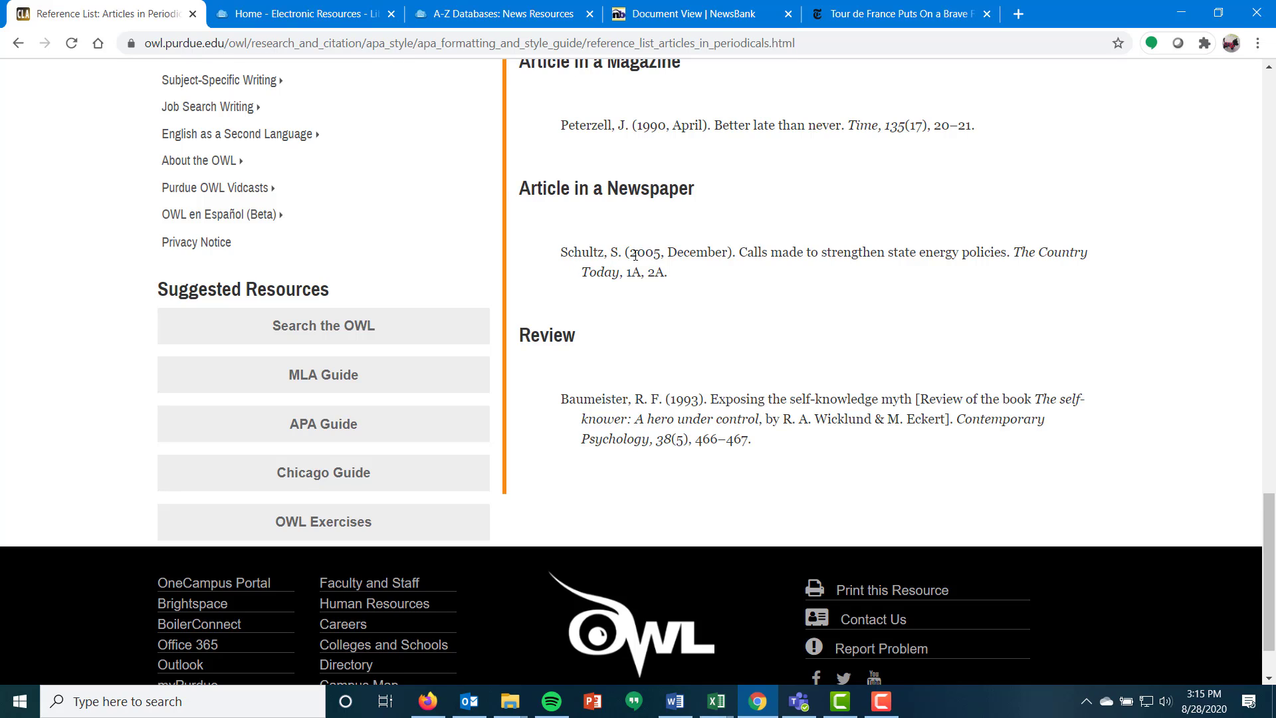
pyautogui.moveTo(631, 255); pyautogui.dragTo(731, 265)
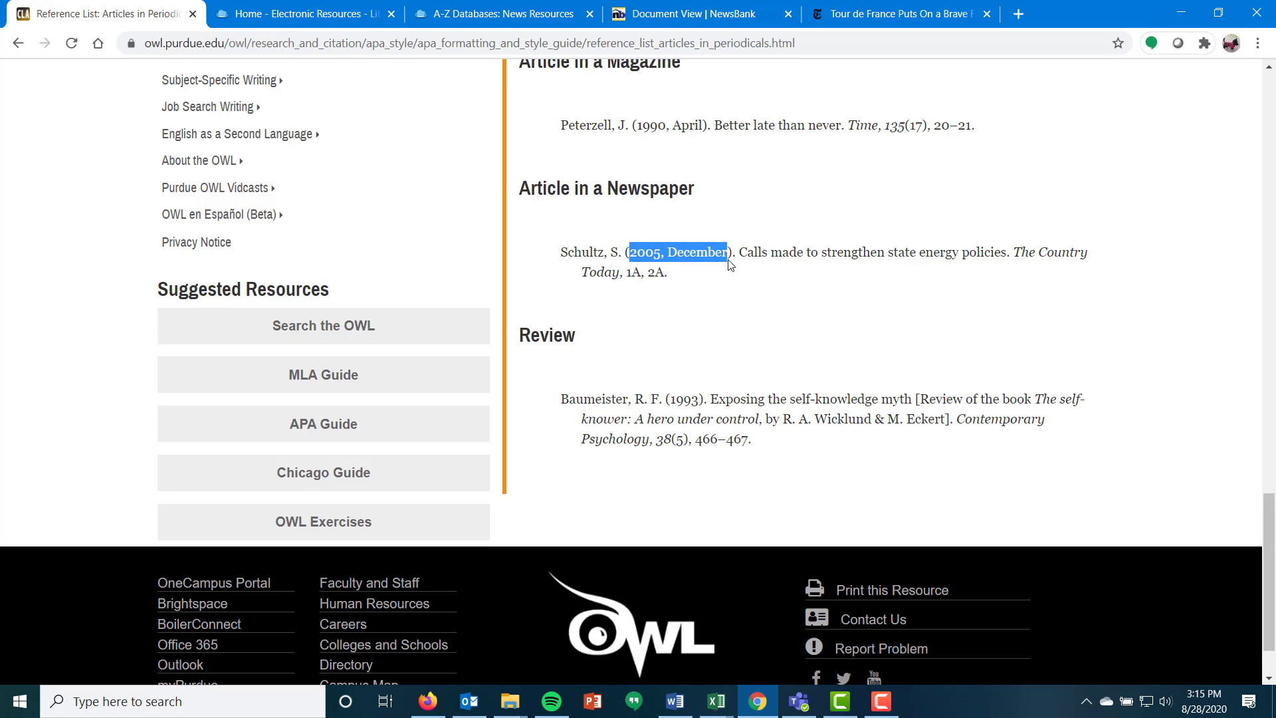
pyautogui.click(1021, 251)
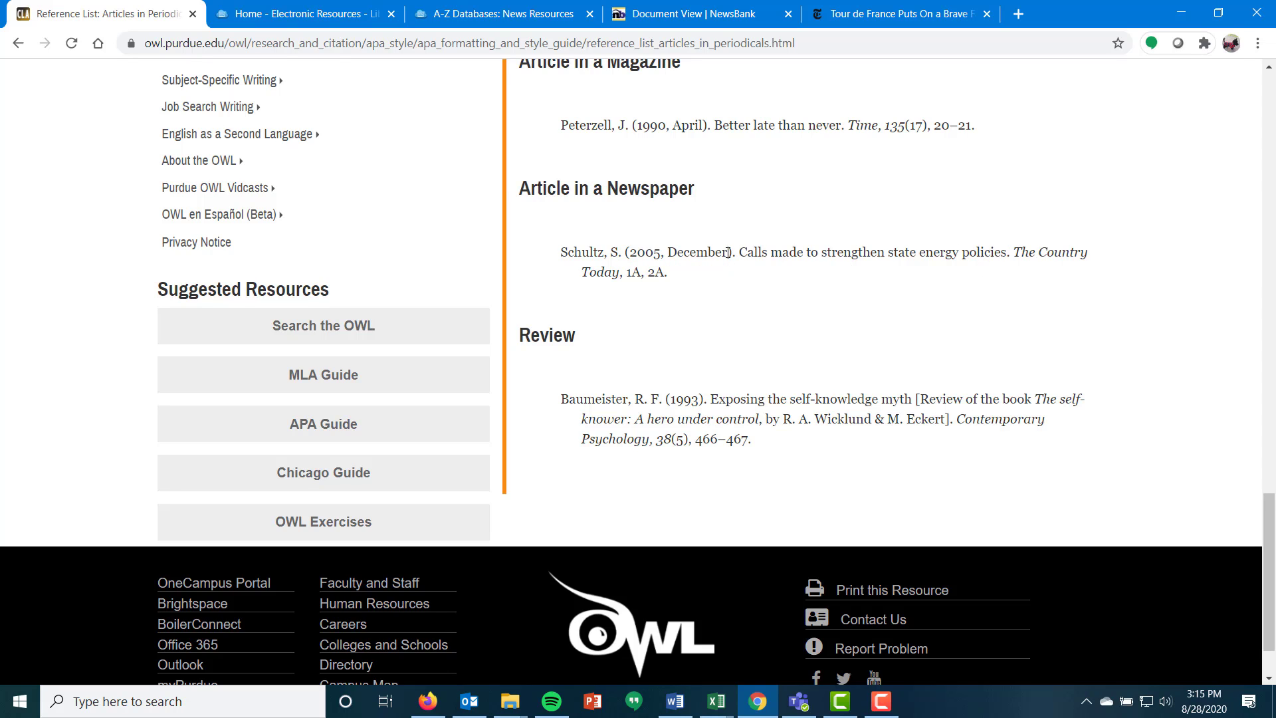
pyautogui.moveTo(727, 254); pyautogui.dragTo(629, 260)
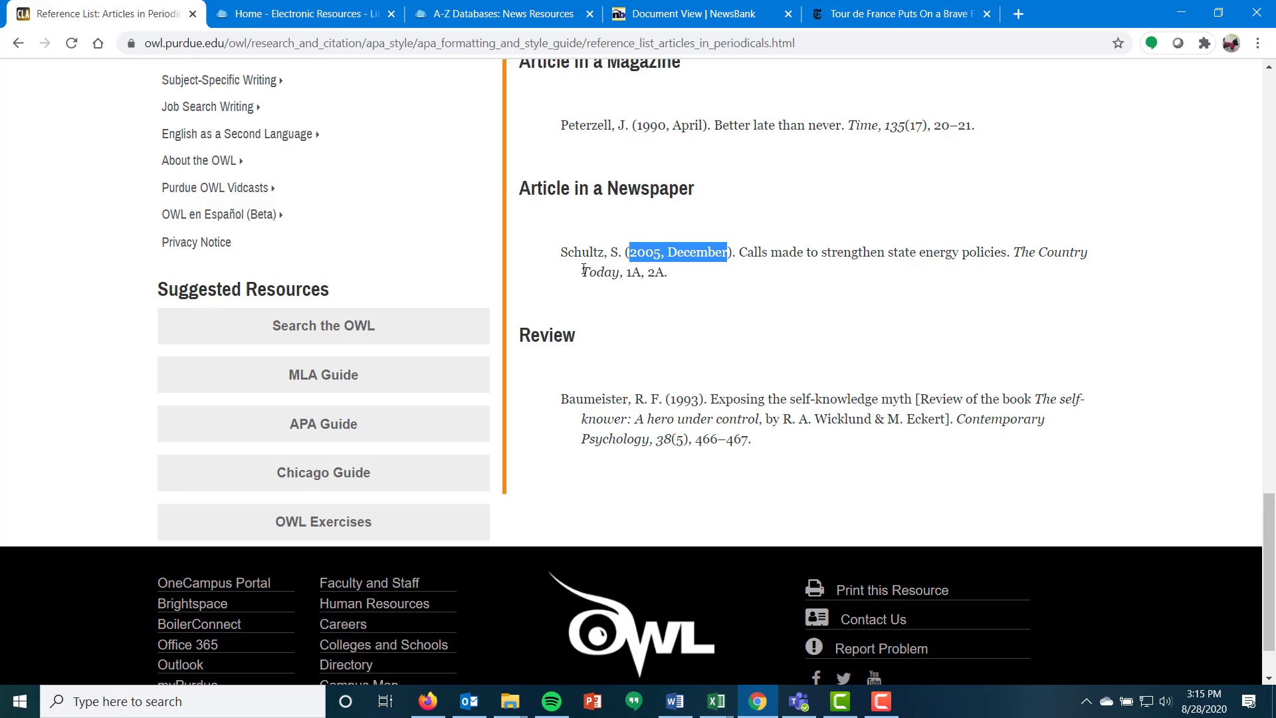
pyautogui.click(675, 256)
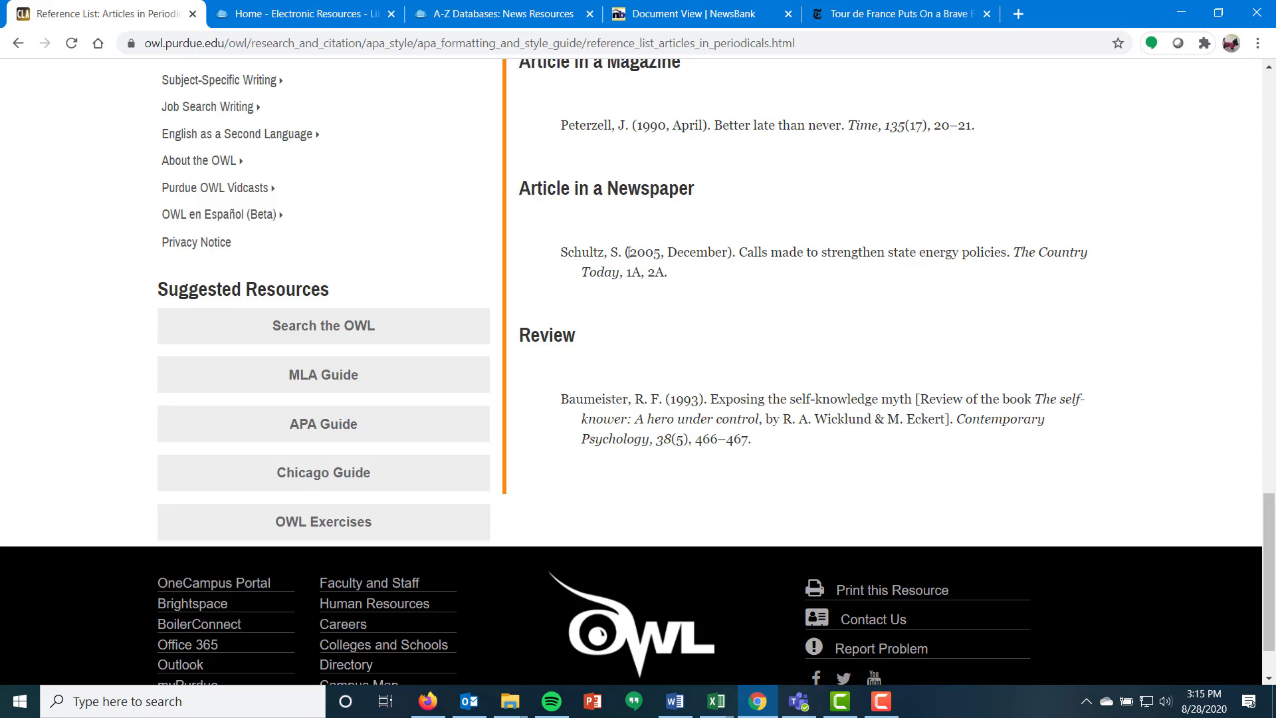
pyautogui.moveTo(626, 271); pyautogui.dragTo(670, 281)
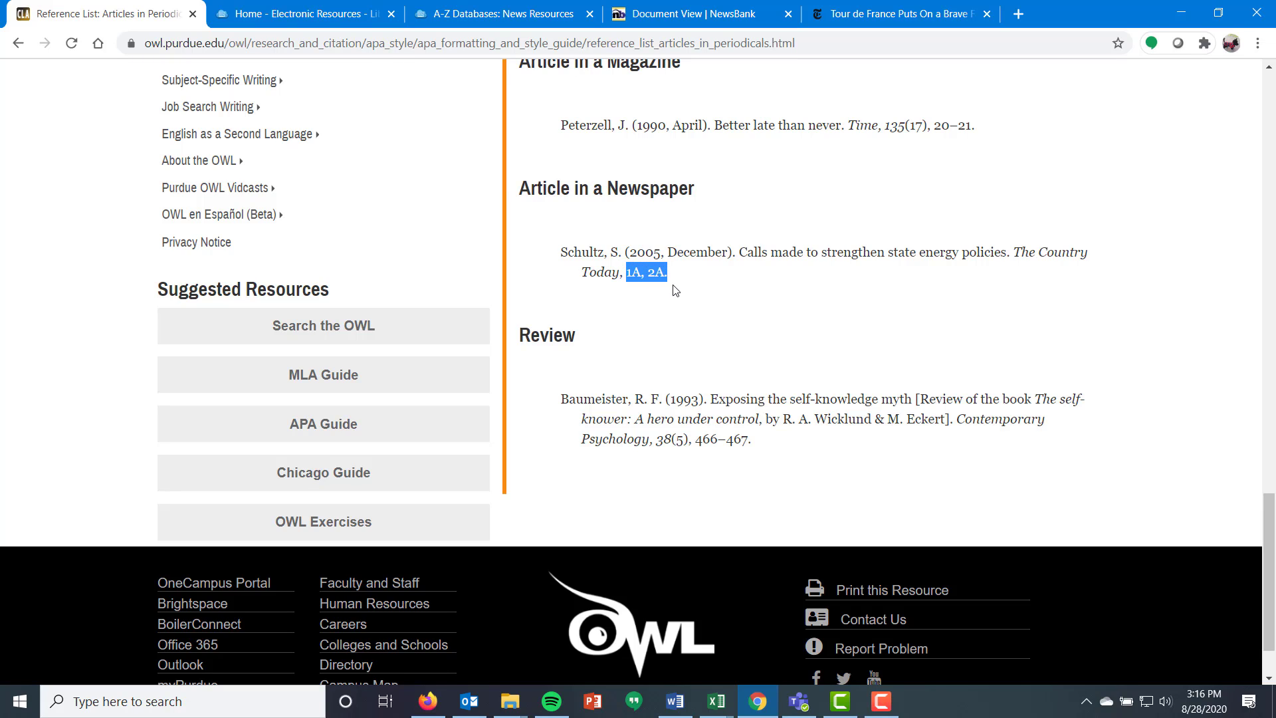
pyautogui.click(679, 287)
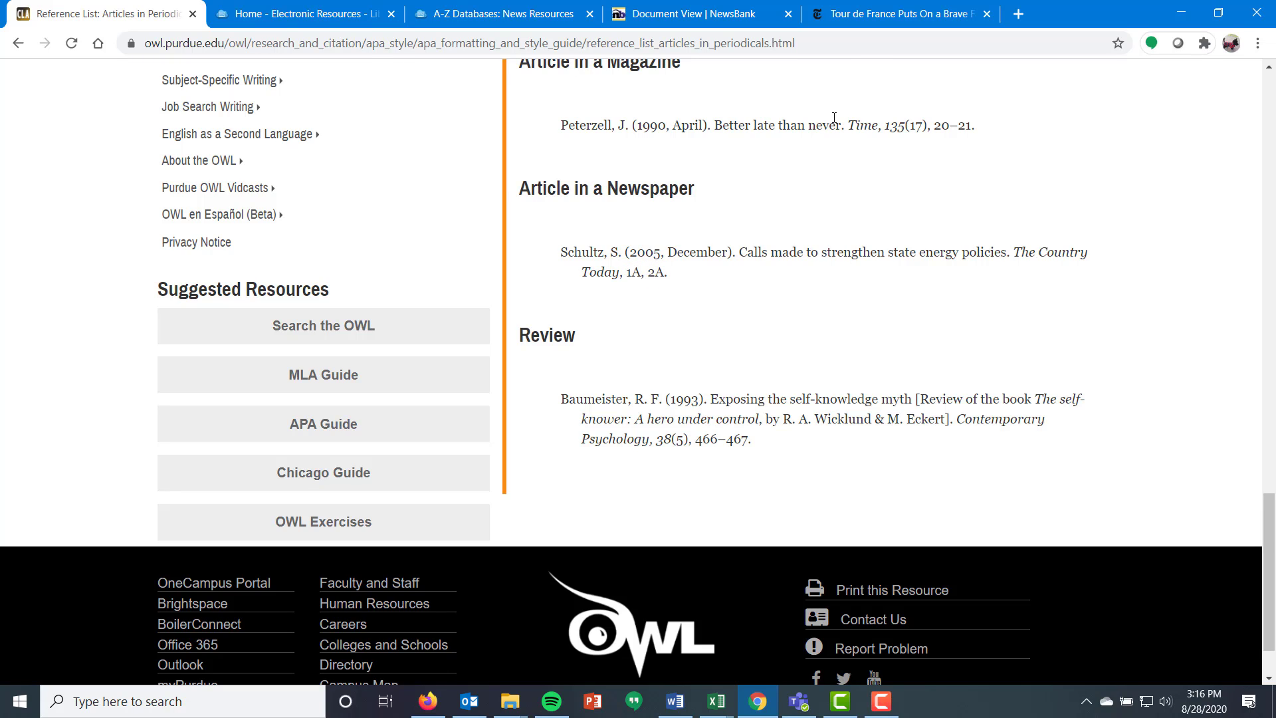
# Open the New York Times article on the Tour de France and review its headline, byline and publication date
pyautogui.click(857, 14)
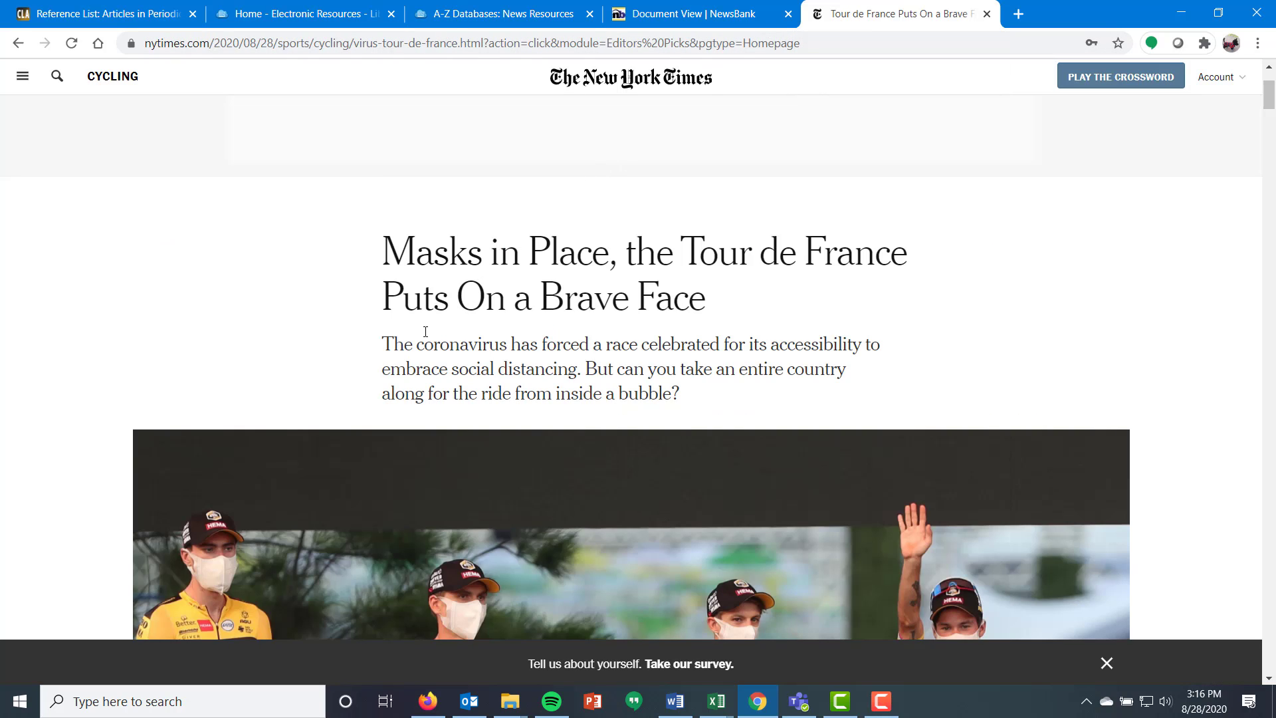
pyautogui.scroll(-1, 426, 331)
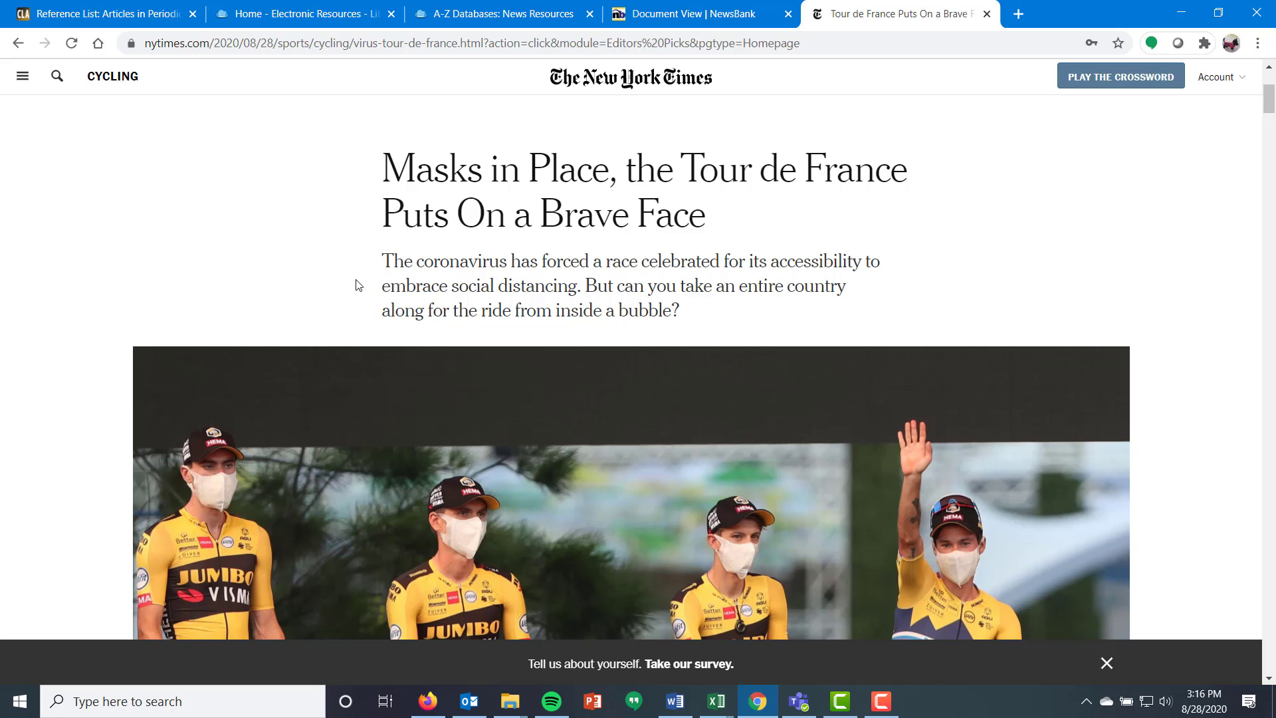
pyautogui.scroll(-10, 357, 284)
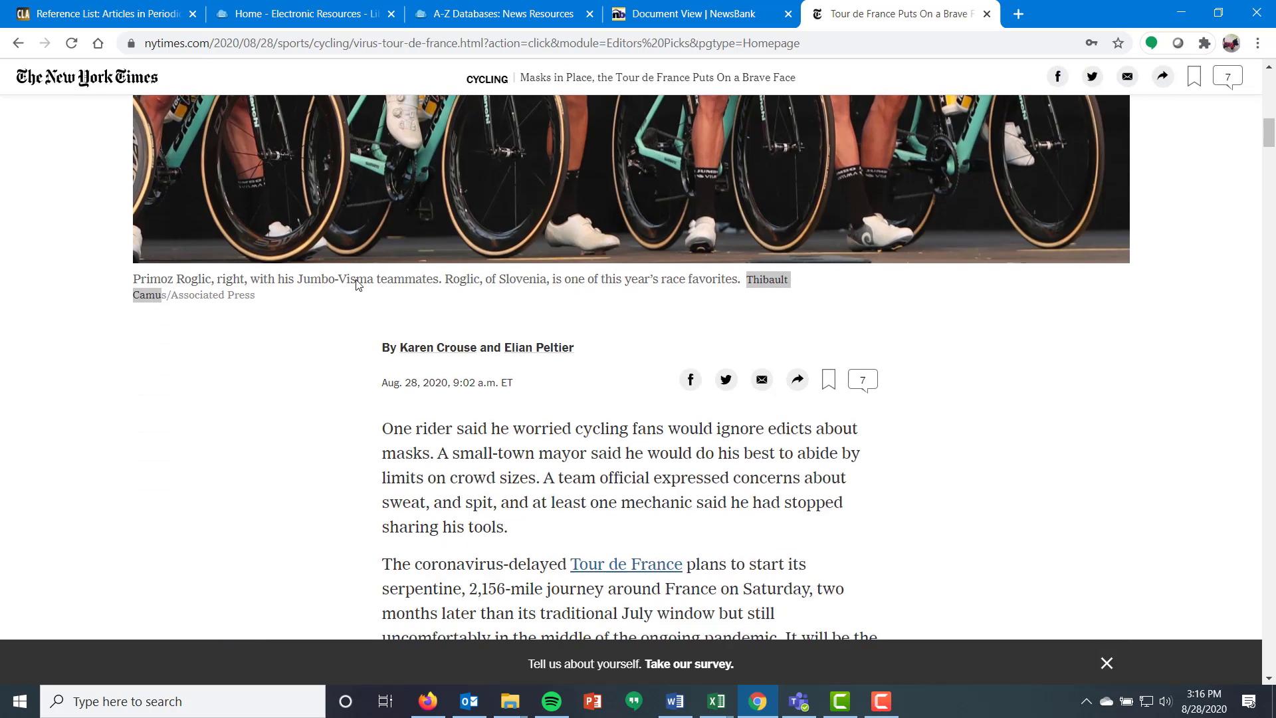
pyautogui.scroll(-2, 356, 279)
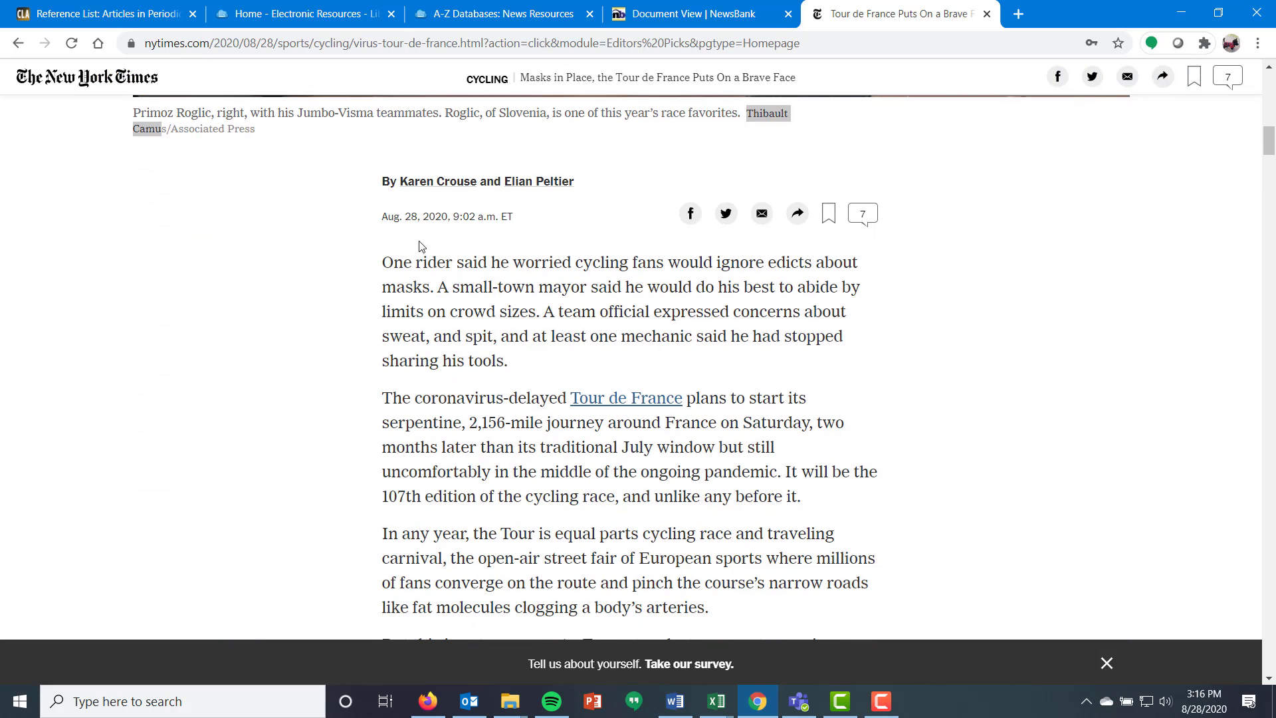
pyautogui.scroll(12, 367, 466)
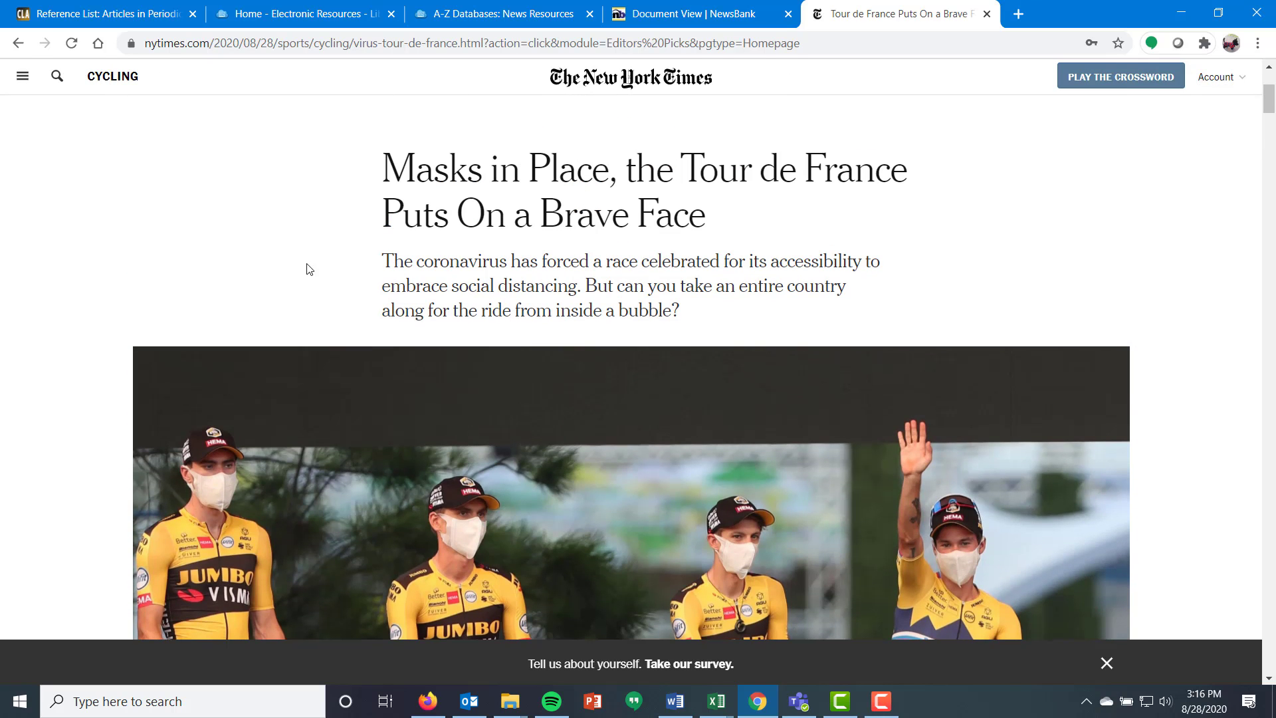
pyautogui.scroll(-1, 307, 268)
pyautogui.scroll(5, 308, 268)
pyautogui.scroll(-13, 308, 268)
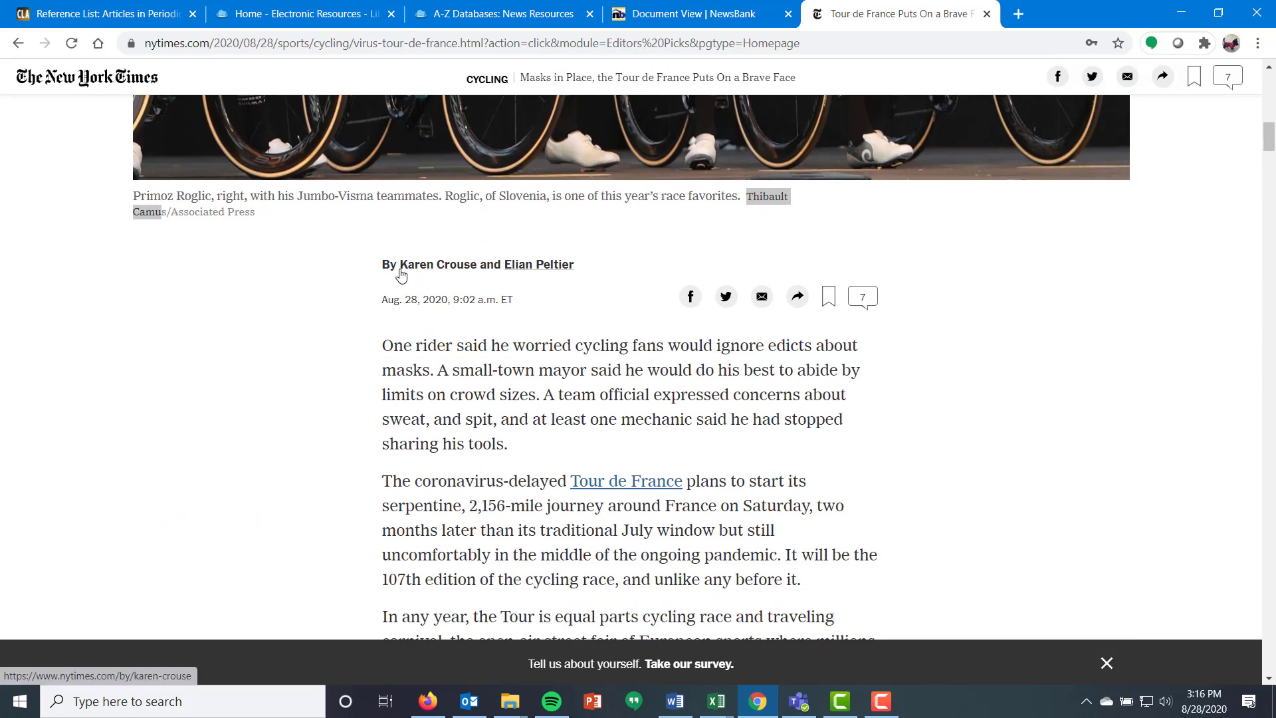
# Copy both author names from the article's byline and paste them in Word below the last reference, matching the document's text formatting
pyautogui.moveTo(397, 265); pyautogui.dragTo(574, 266)
pyautogui.hotkey('ctrl', 'c')
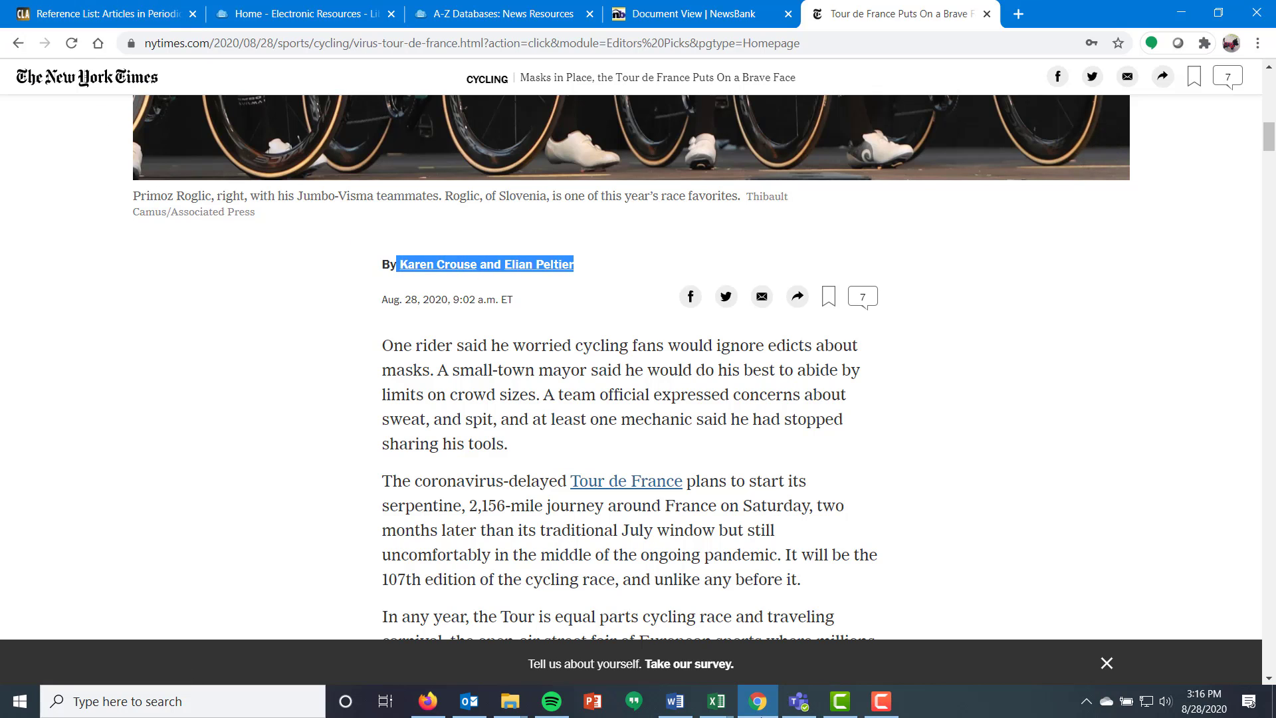
pyautogui.click(675, 701)
pyautogui.click(741, 480)
pyautogui.press('Return')
pyautogui.hotkey('ctrl', 'v')
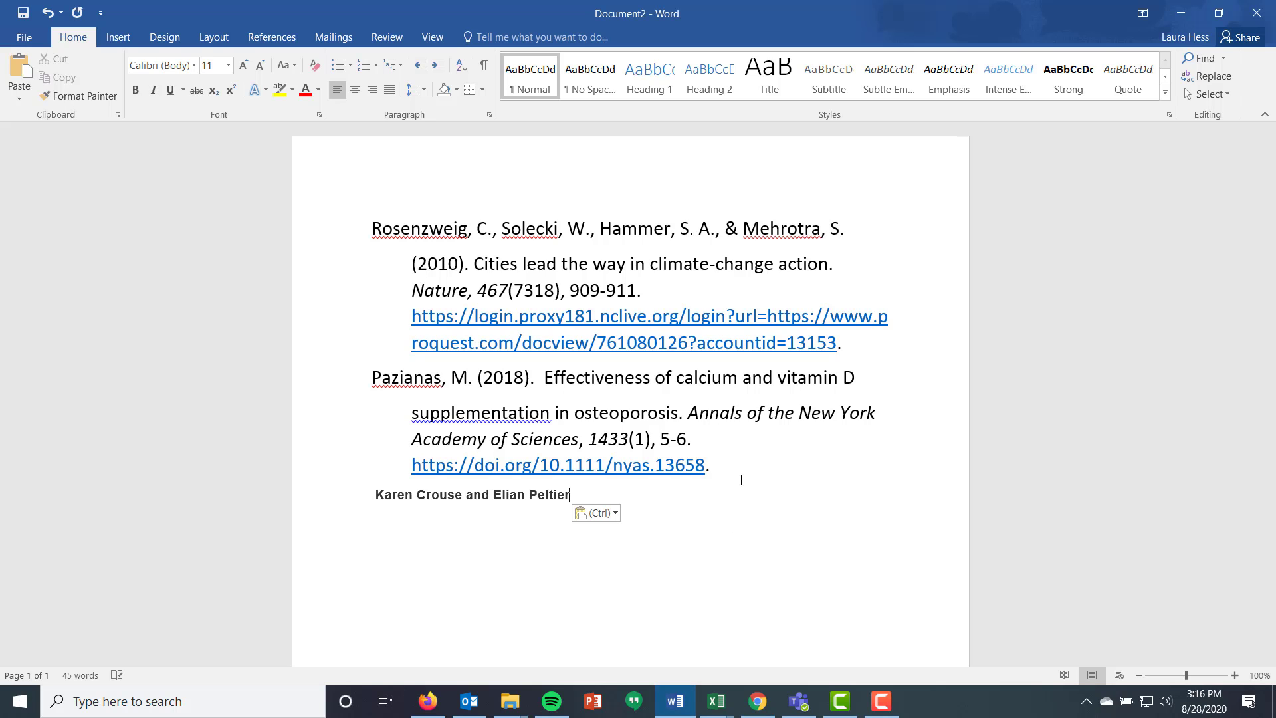
pyautogui.click(593, 512)
pyautogui.click(634, 552)
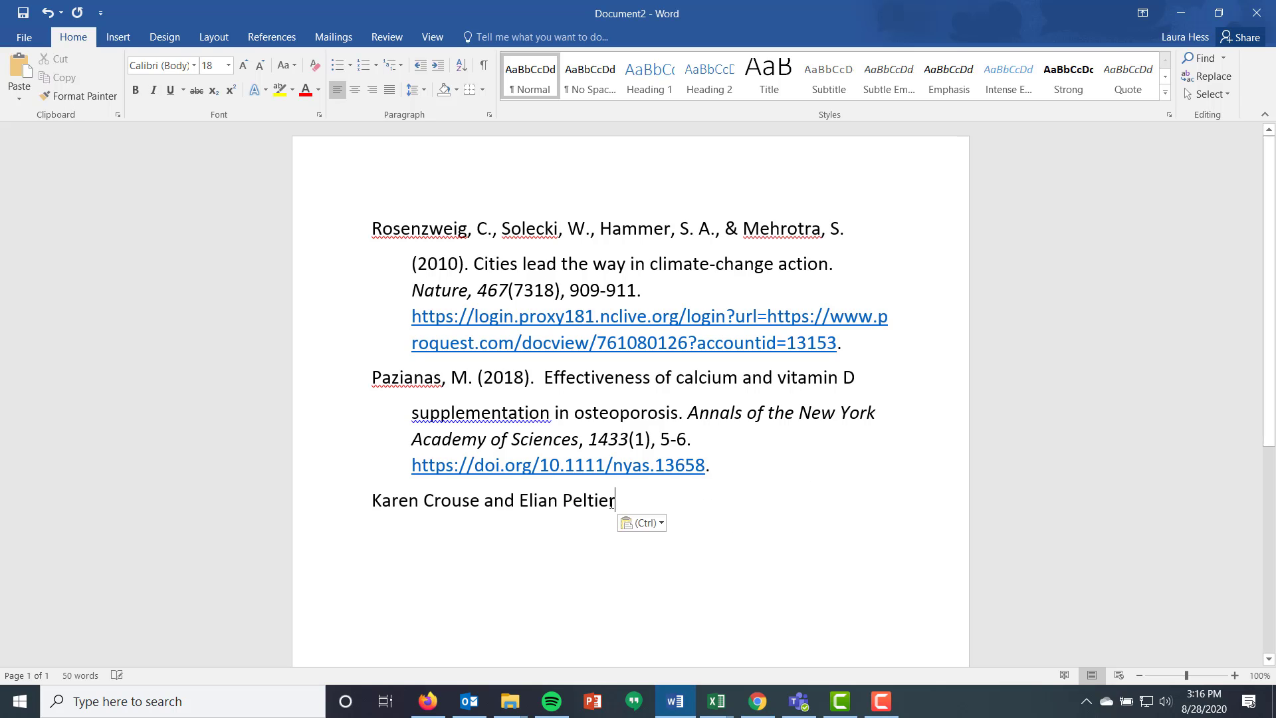
# Rewrite the second author as surname, comma and first initial with a period, removing the first name and the word "and"
pyautogui.click(562, 502)
pyautogui.moveTo(545, 506); pyautogui.dragTo(488, 508)
pyautogui.press('BackSpace')
pyautogui.press('Right')
pyautogui.press('Right')
pyautogui.press('Right')
pyautogui.press('Right')
pyautogui.press('Right')
pyautogui.press('Right')
pyautogui.press('Right')
pyautogui.write('. E.')
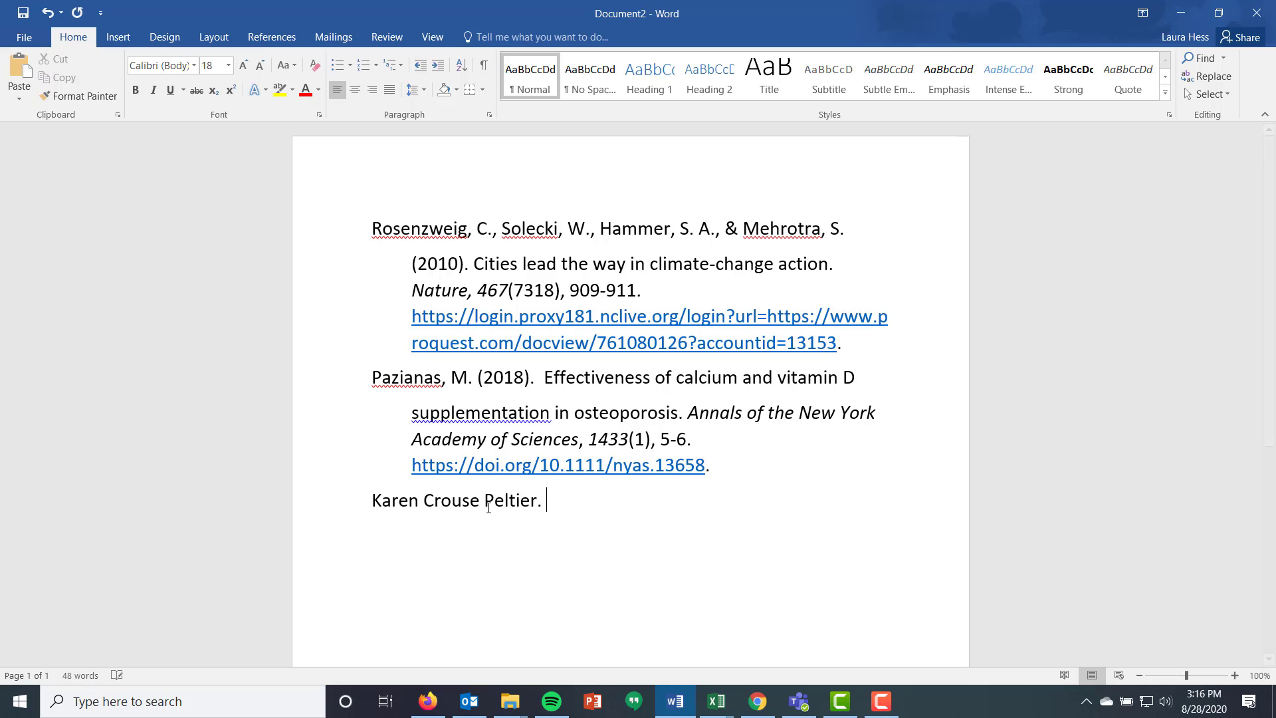
pyautogui.press('Left')
pyautogui.press('Left')
pyautogui.press('BackSpace')
pyautogui.write(',')
# Insert an ampersand before the second author's surname in the new reference
pyautogui.press('Left')
pyautogui.press('Left')
pyautogui.press('Left')
pyautogui.press('Left')
pyautogui.press('Left')
pyautogui.press('Left')
pyautogui.press('Left')
pyautogui.press('Left')
pyautogui.write('&')
# Rewrite the first author as surname, comma and first initial with a period, removing the leading first name
pyautogui.press('Left')
pyautogui.press('Left')
pyautogui.press('Left')
pyautogui.write(', K.')
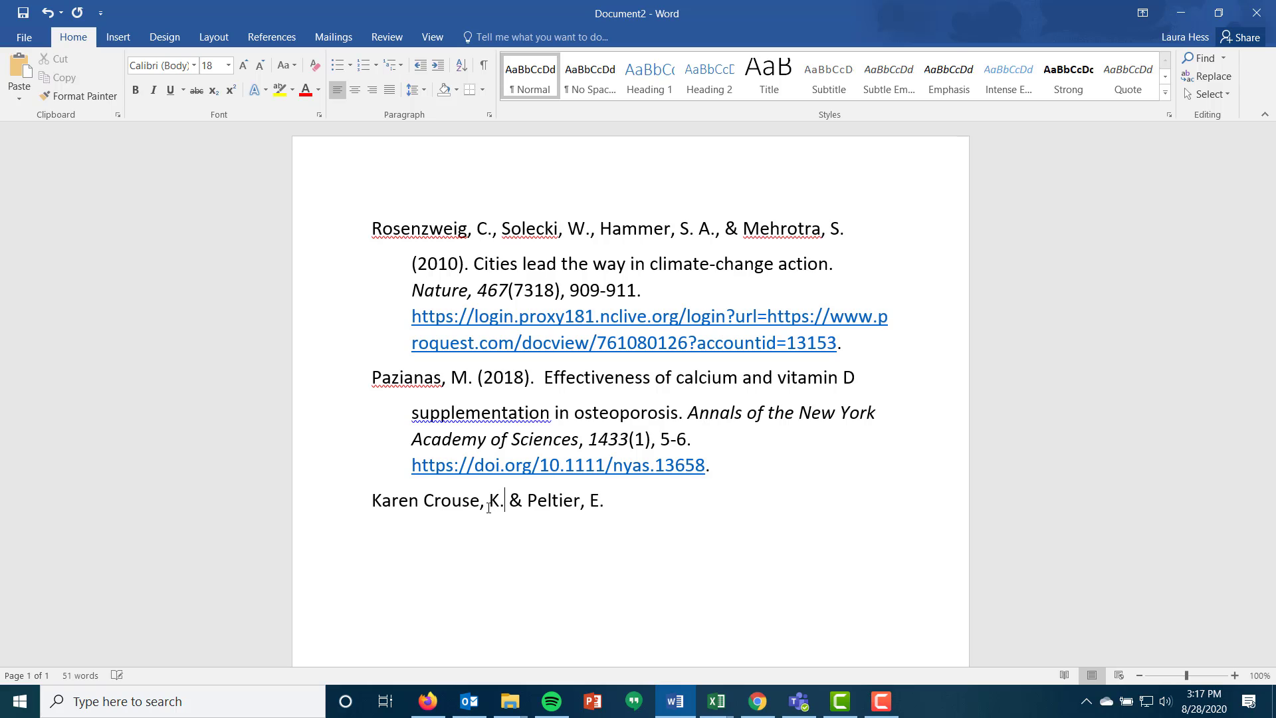
pyautogui.press('Delete')
pyautogui.press('Delete')
pyautogui.press('Delete')
pyautogui.press('Delete')
pyautogui.press('Delete')
pyautogui.press('Delete')
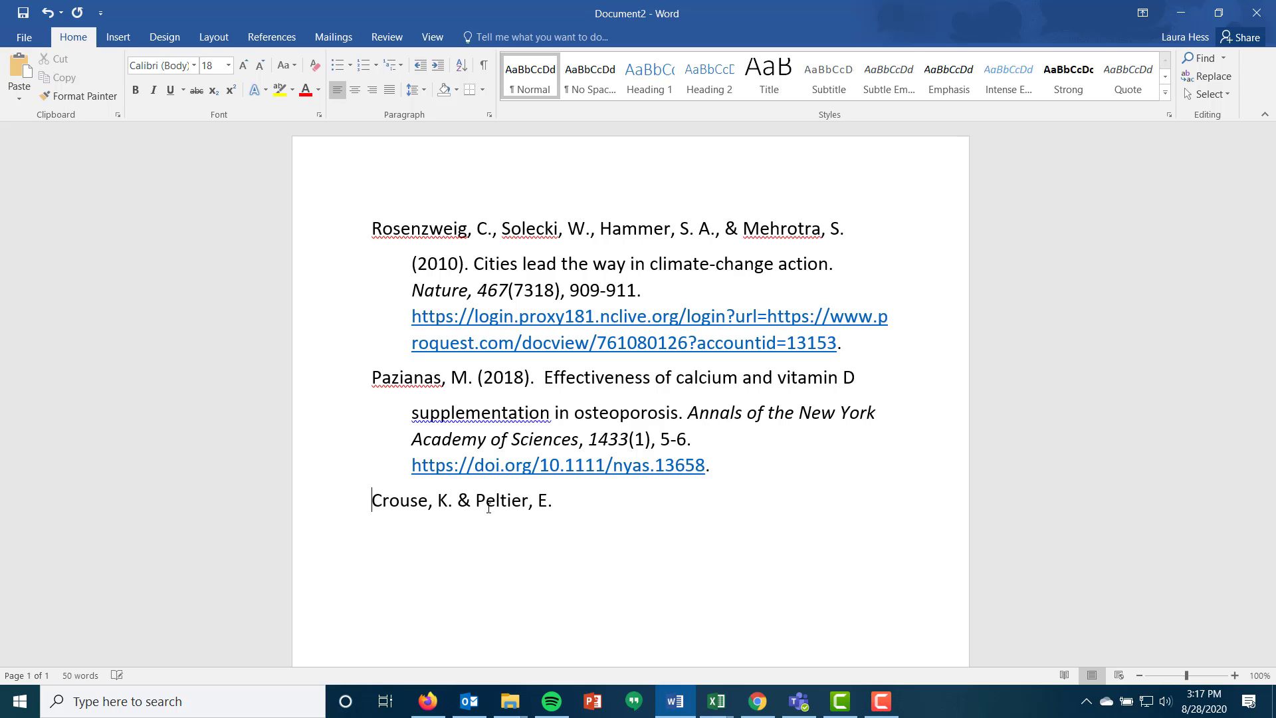
pyautogui.click(574, 501)
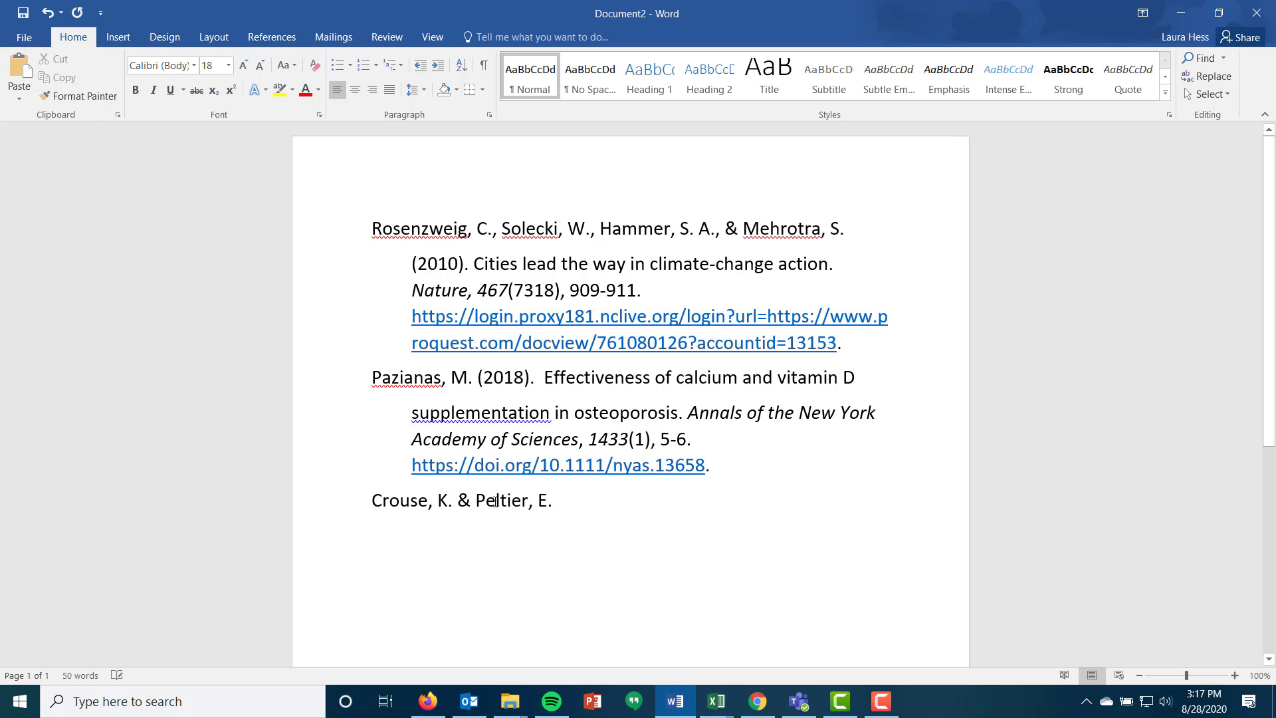
# Switch back to the New York Times article in Chrome and compare the photo credit under the lead image with the authors' byline
pyautogui.click(759, 703)
pyautogui.scroll(5, 333, 615)
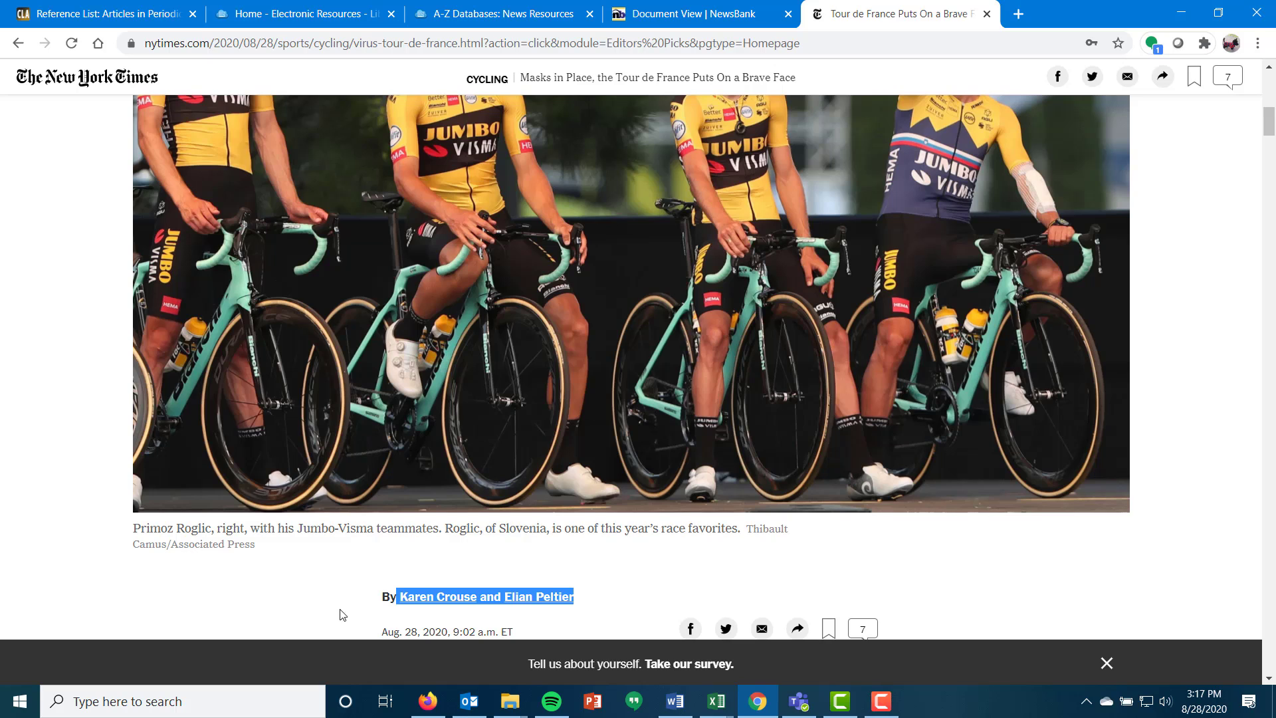
pyautogui.moveTo(744, 535); pyautogui.dragTo(620, 552)
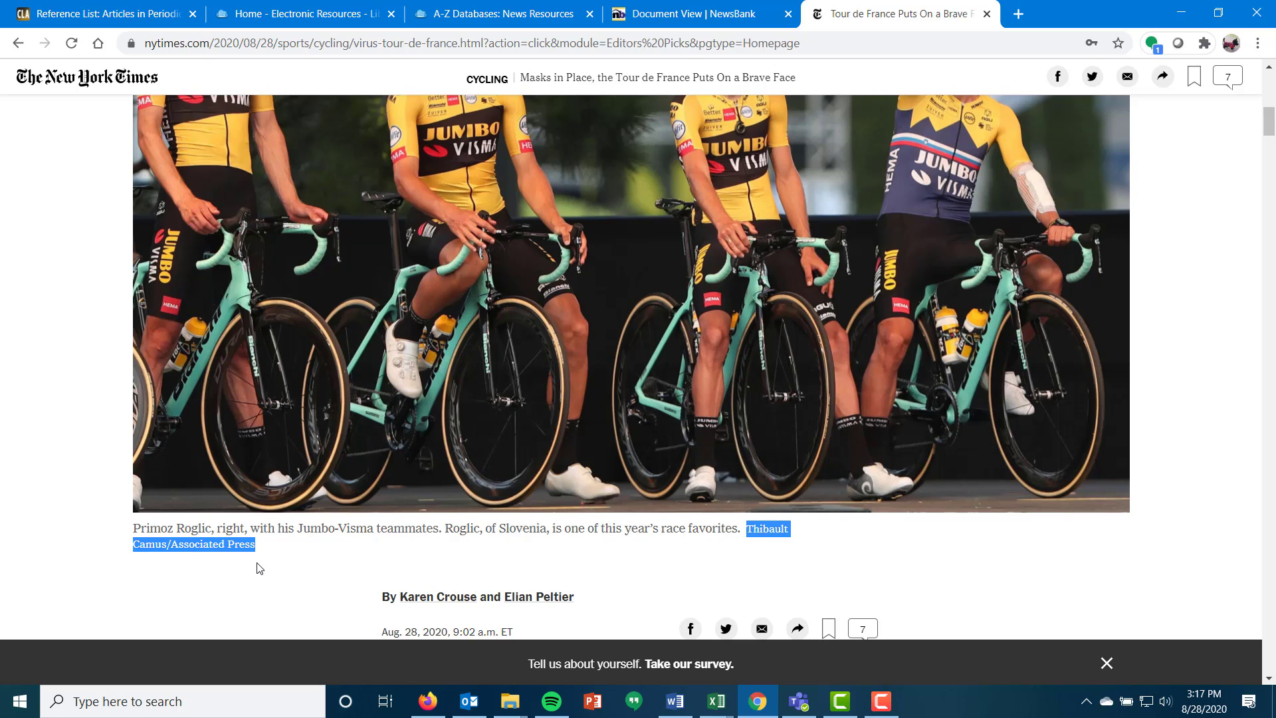
pyautogui.scroll(1, 349, 512)
pyautogui.scroll(-5, 293, 537)
pyautogui.scroll(-2, 328, 539)
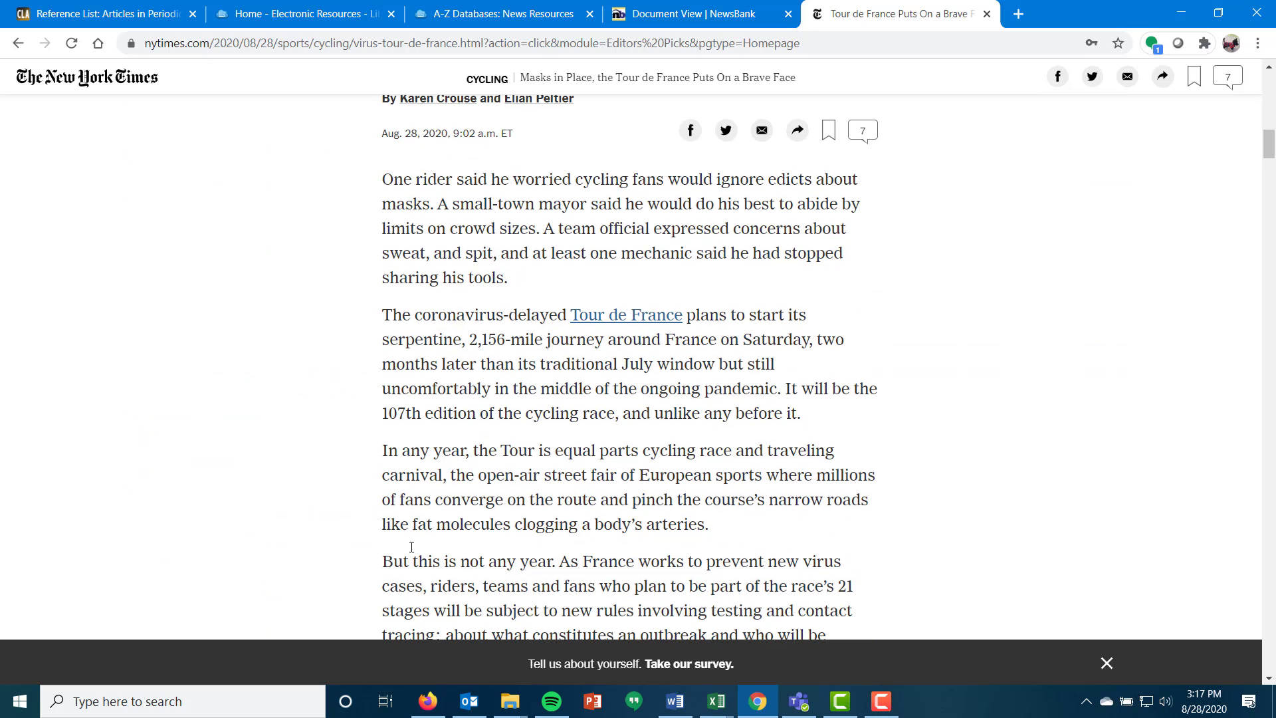
pyautogui.scroll(3, 430, 457)
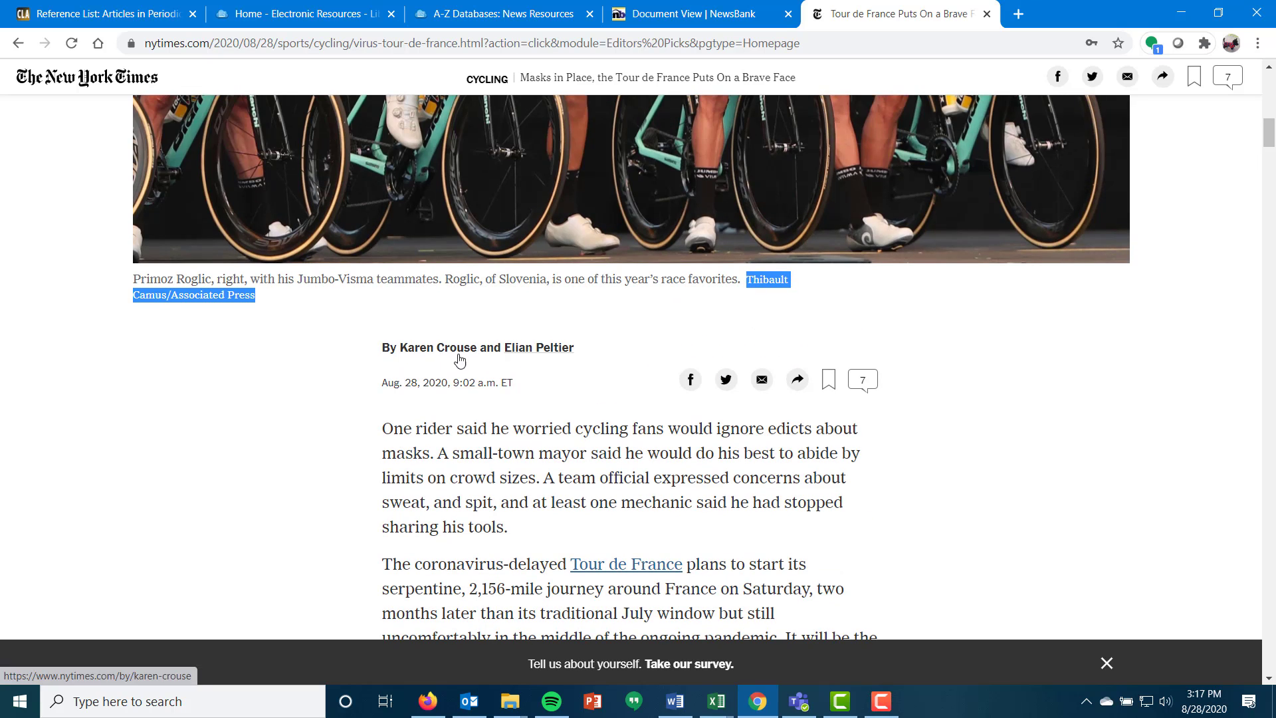
pyautogui.scroll(2, 720, 468)
pyautogui.click(721, 469)
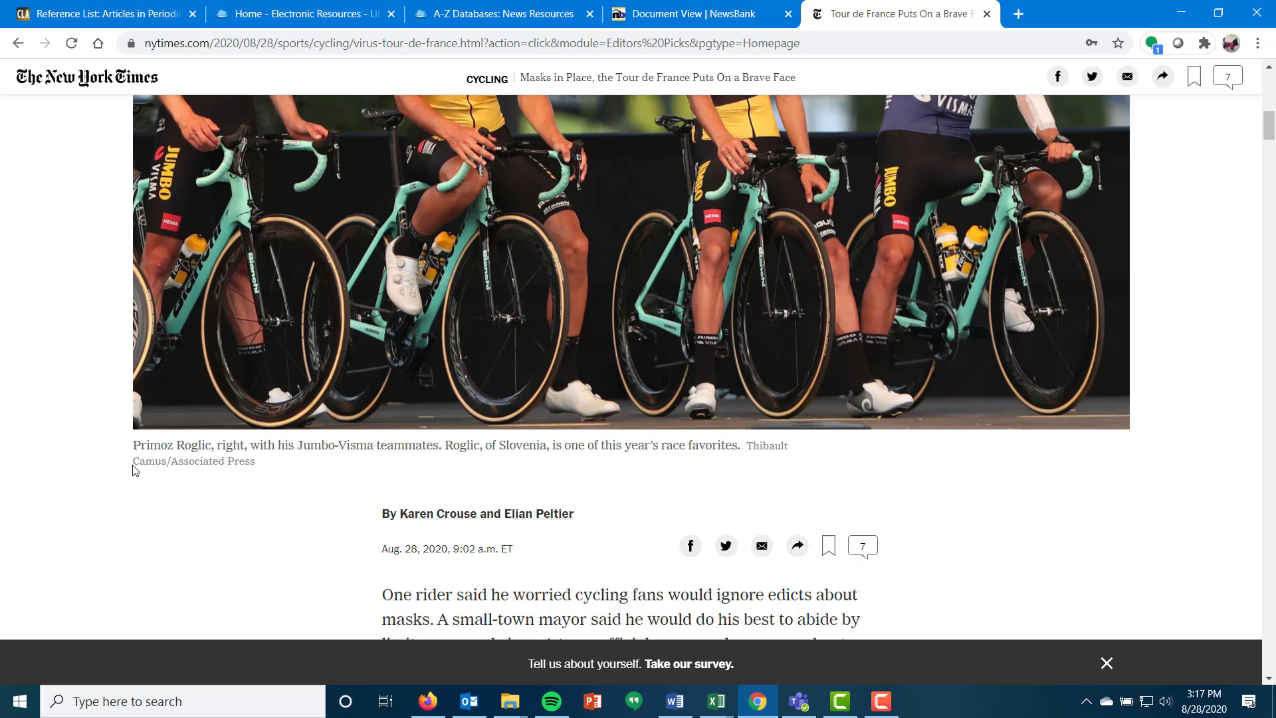
pyautogui.scroll(3, 159, 537)
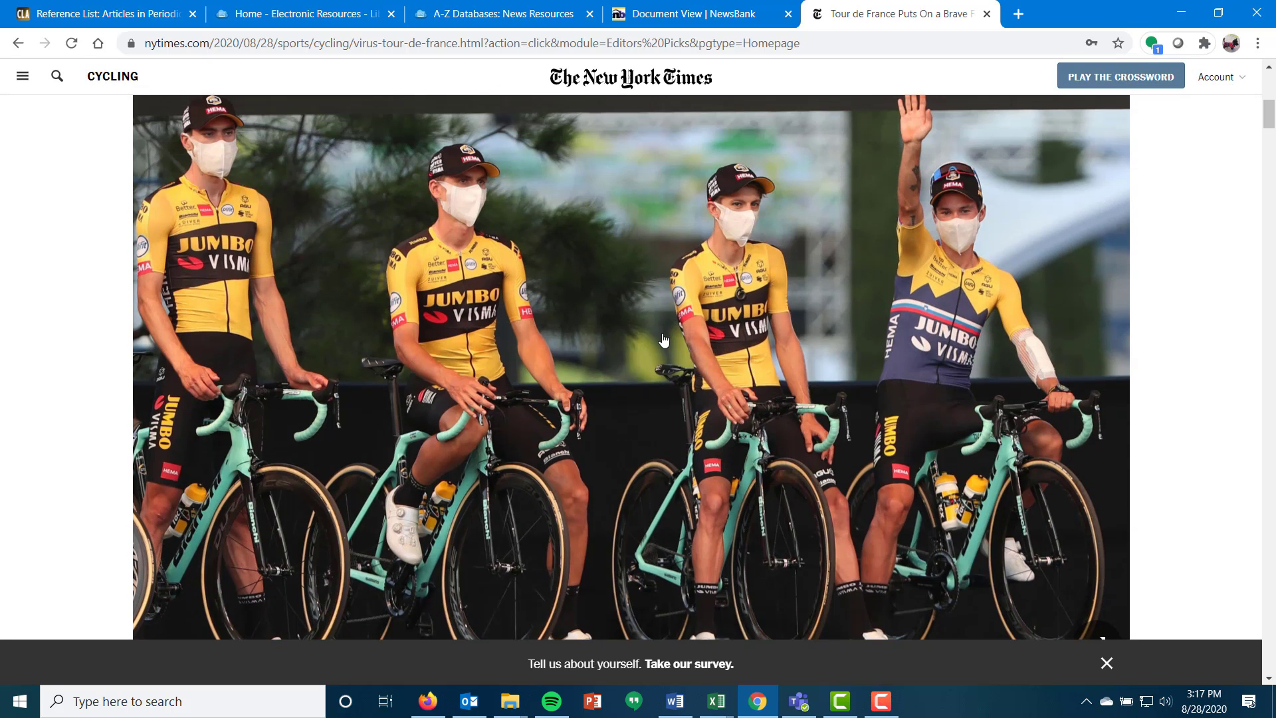
pyautogui.scroll(-3, 521, 399)
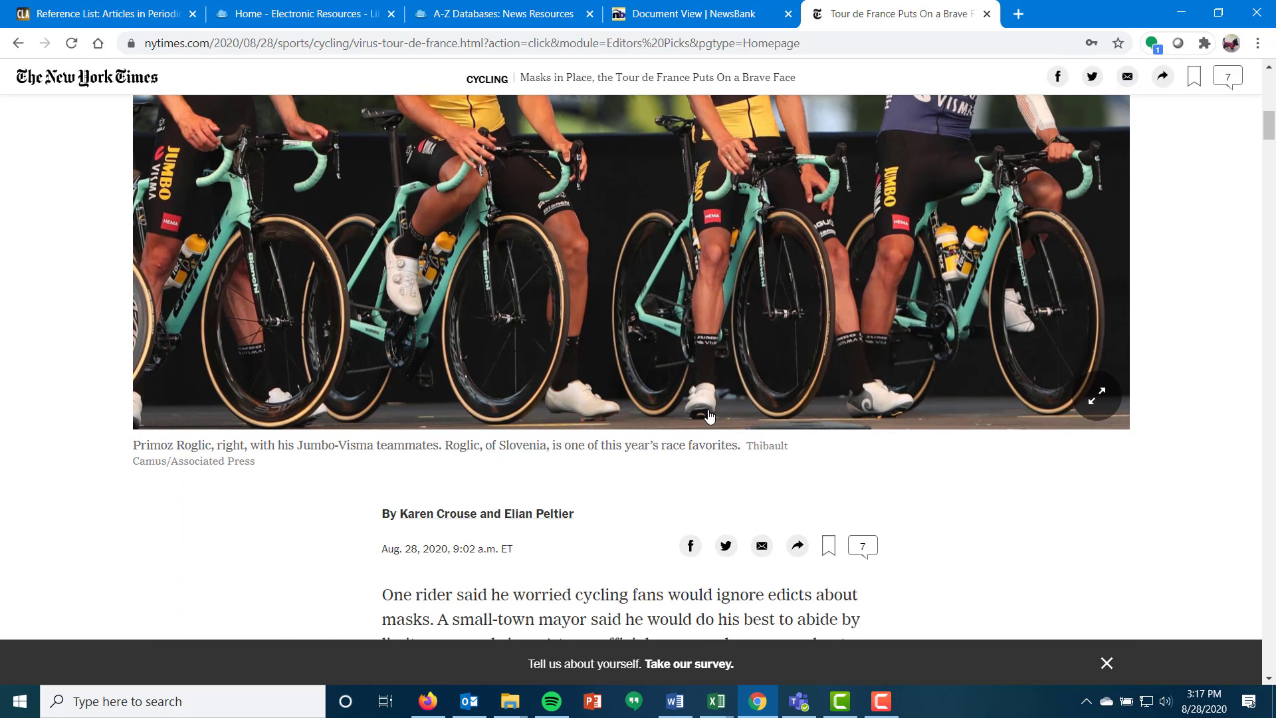
pyautogui.moveTo(748, 446); pyautogui.dragTo(172, 463)
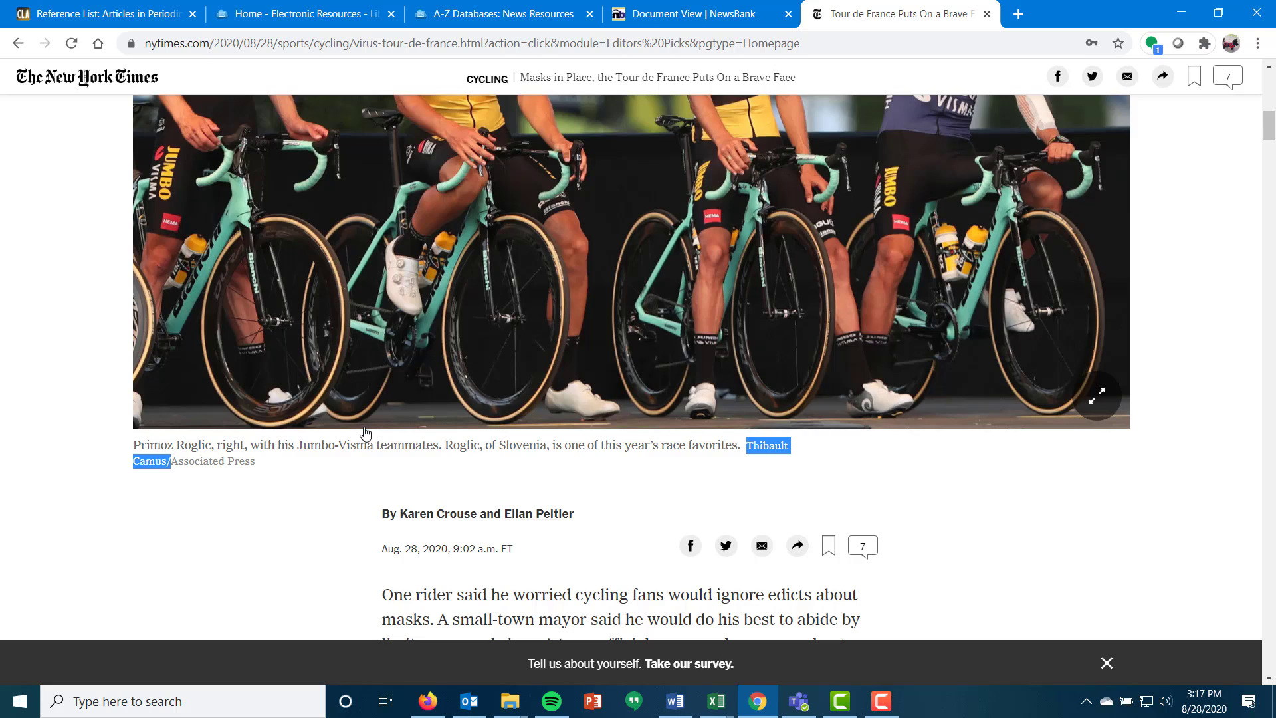
pyautogui.scroll(-4, 365, 434)
pyautogui.scroll(-2, 366, 434)
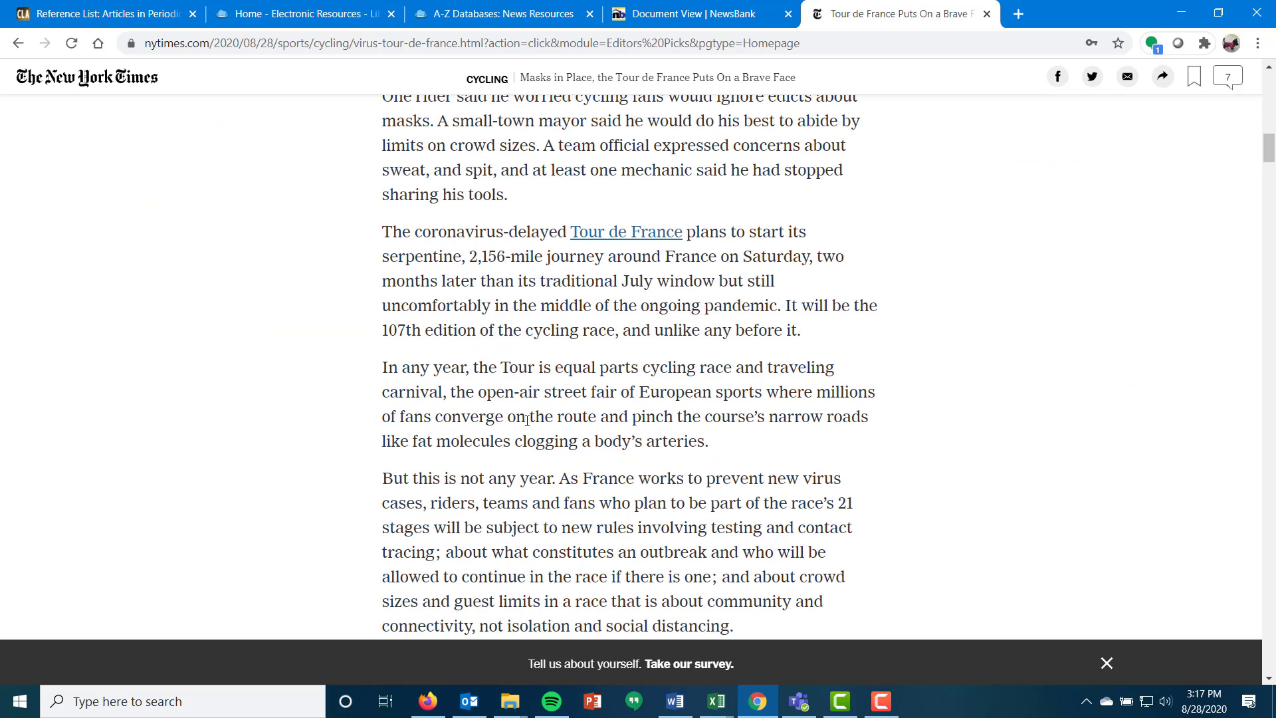
pyautogui.scroll(6, 522, 436)
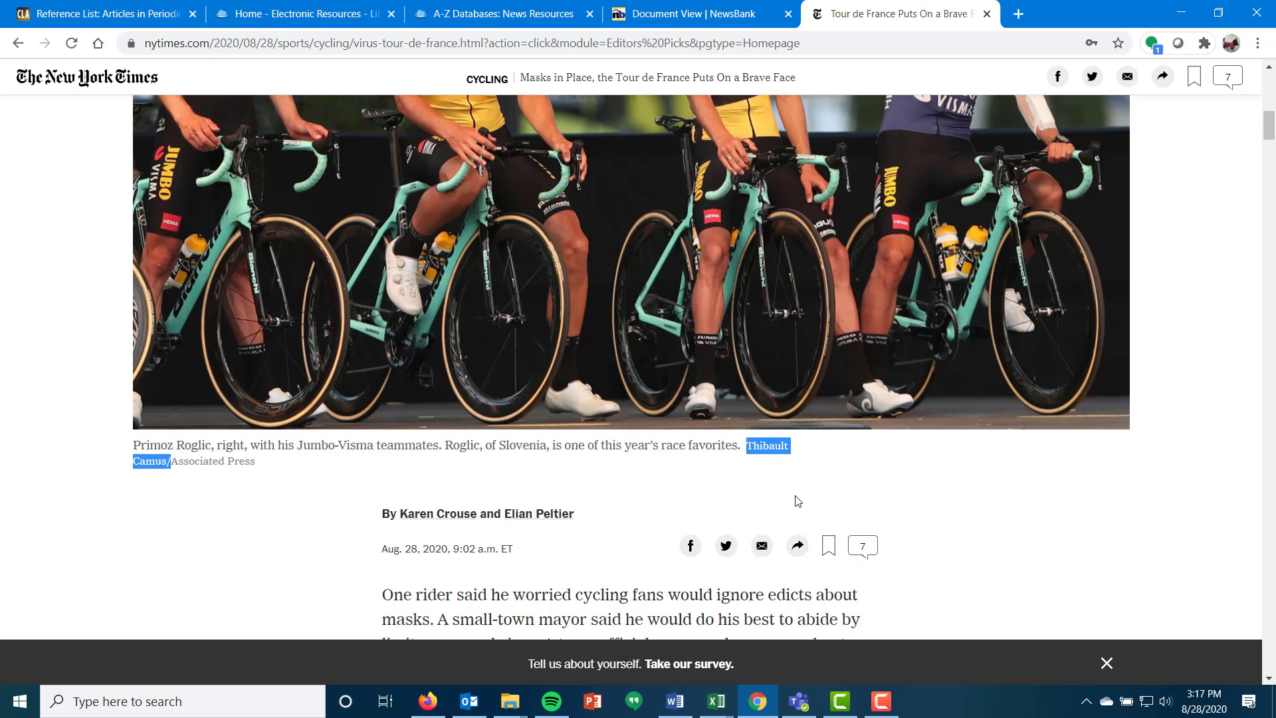
pyautogui.scroll(6, 692, 582)
pyautogui.scroll(2, 692, 577)
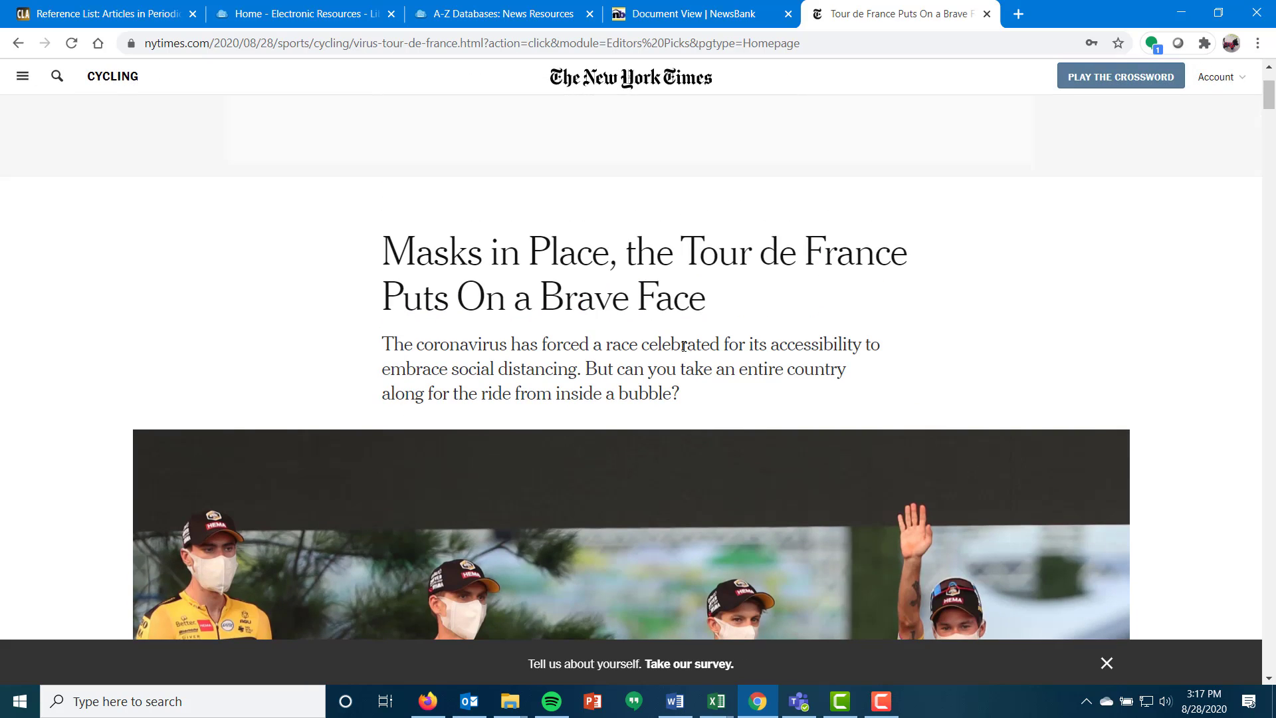
# Copy the New York Times article's headline, "Masks in Place, the Tour de France Puts On a Brave Face"
pyautogui.moveTo(711, 311); pyautogui.dragTo(404, 259)
pyautogui.rightClick(404, 259)
pyautogui.click(441, 269)
pyautogui.click(370, 355)
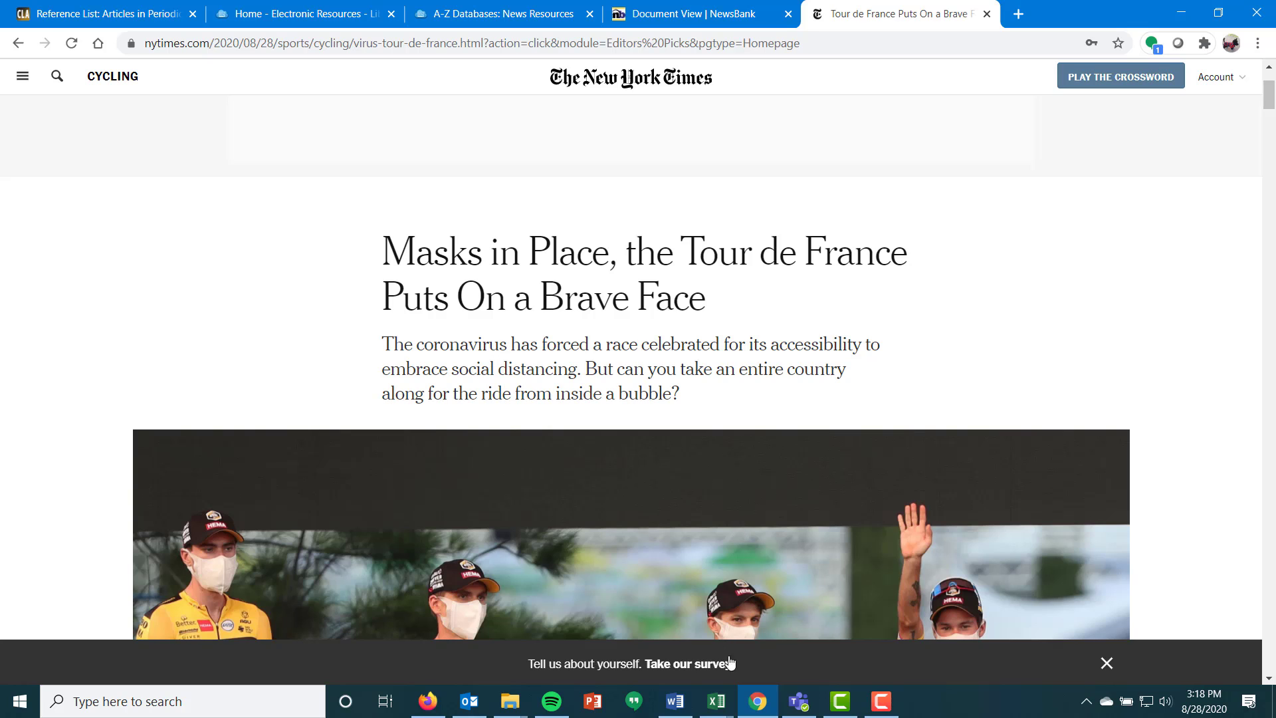
# Add an opening parenthesis after the authors in the Word reference, and check the publication date under the article's byline in Chrome
pyautogui.click(673, 698)
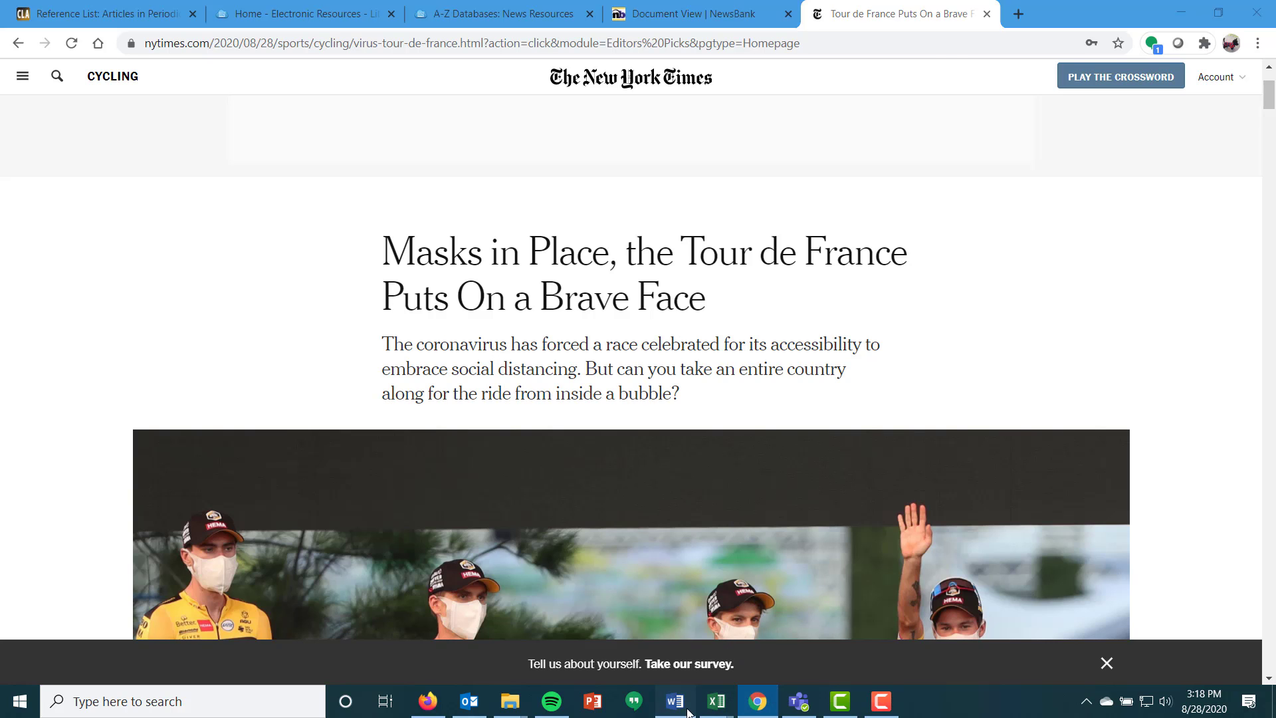
pyautogui.write('(')
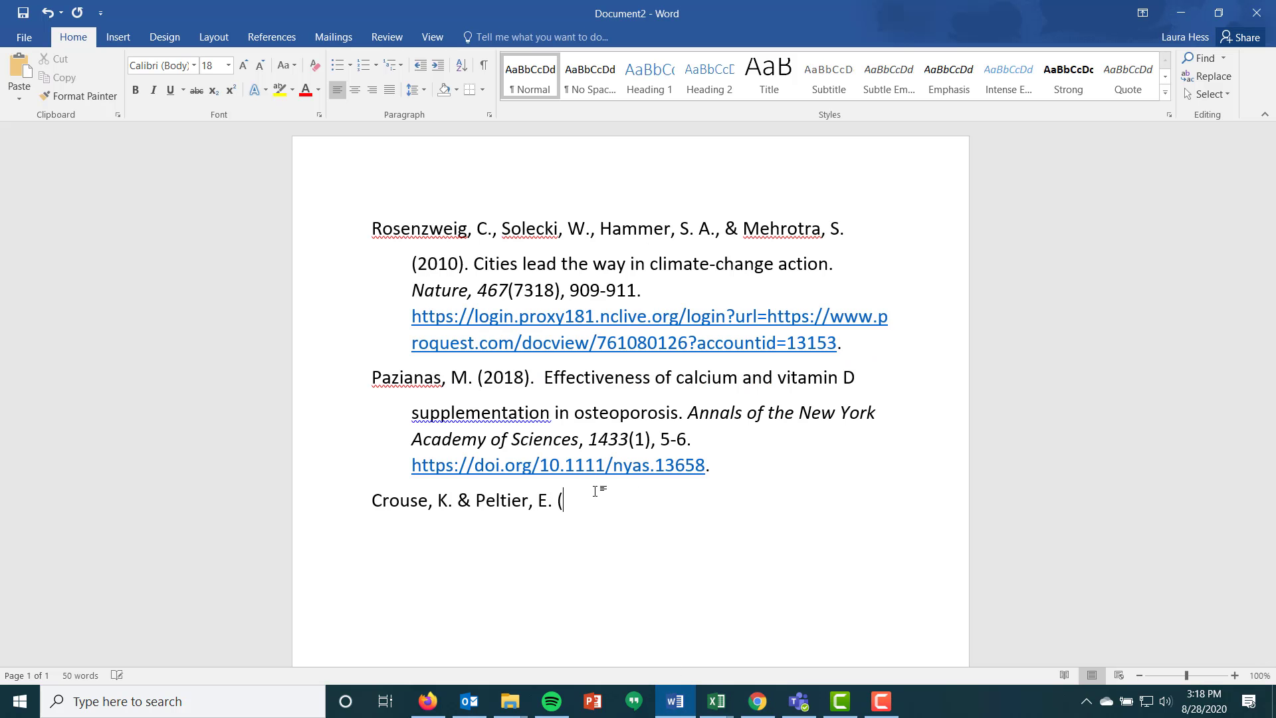
pyautogui.click(758, 702)
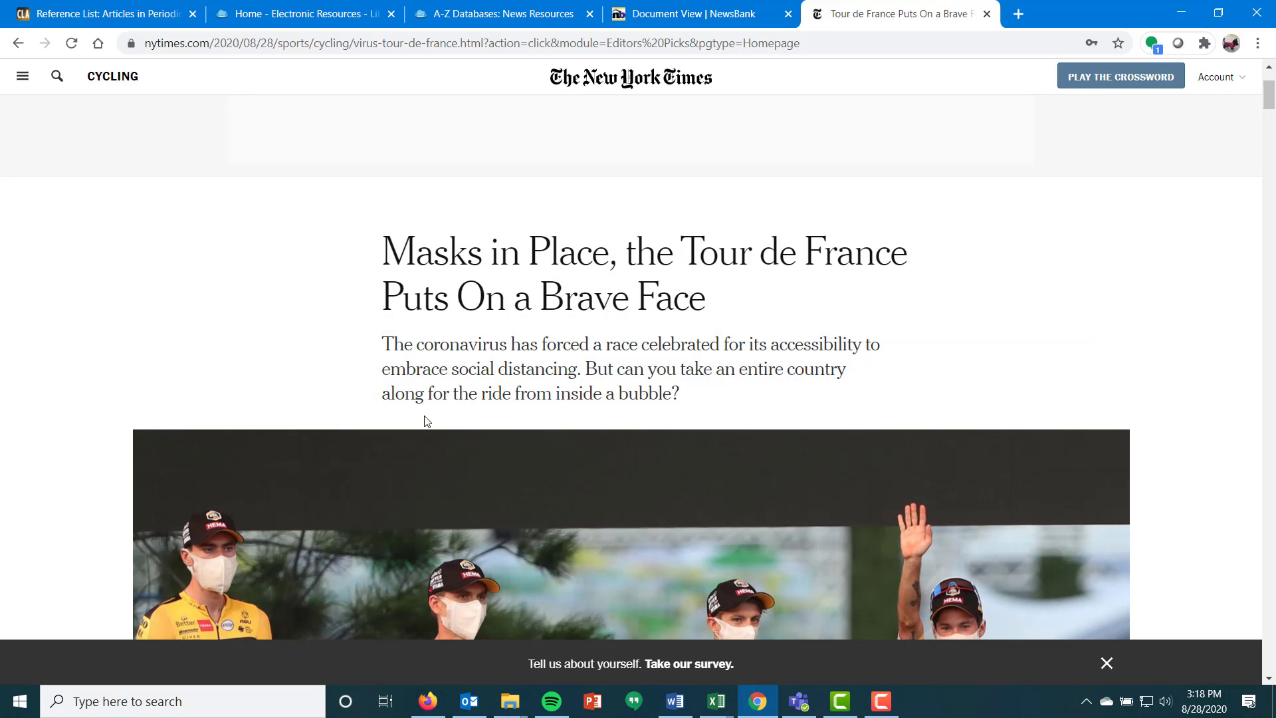
pyautogui.scroll(-5, 423, 417)
pyautogui.scroll(-7, 423, 417)
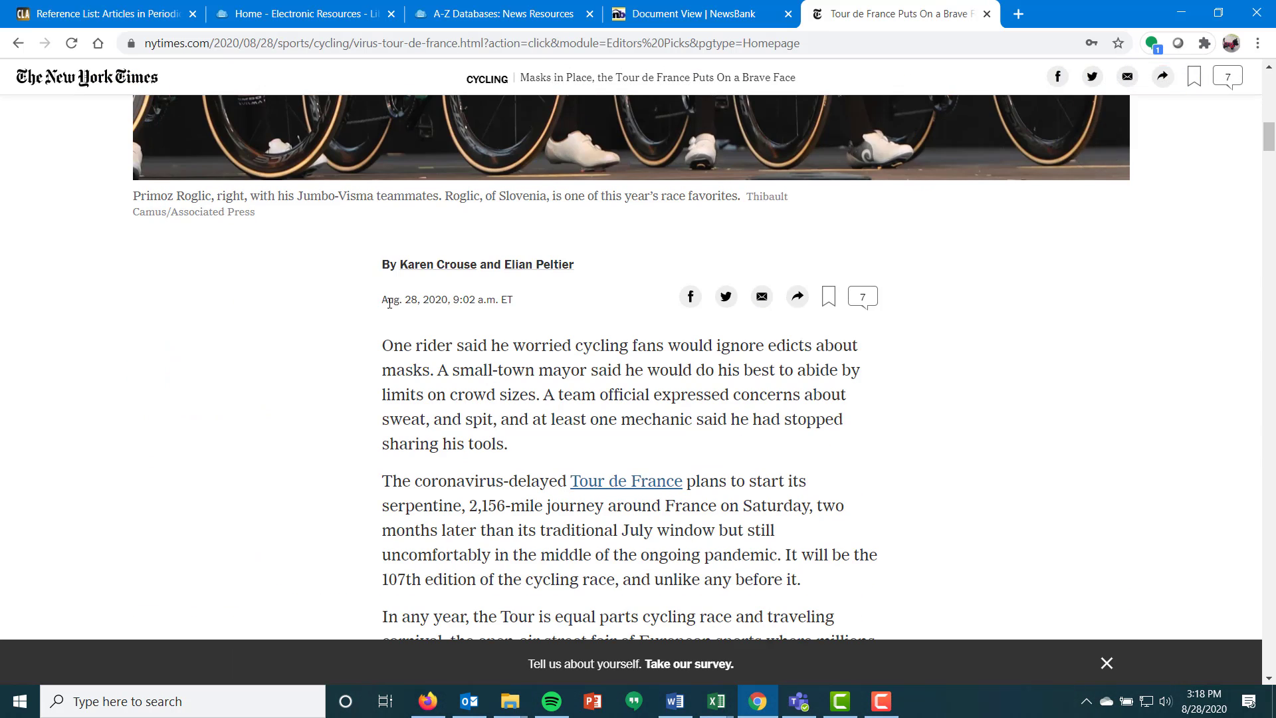
pyautogui.moveTo(384, 301); pyautogui.dragTo(518, 306)
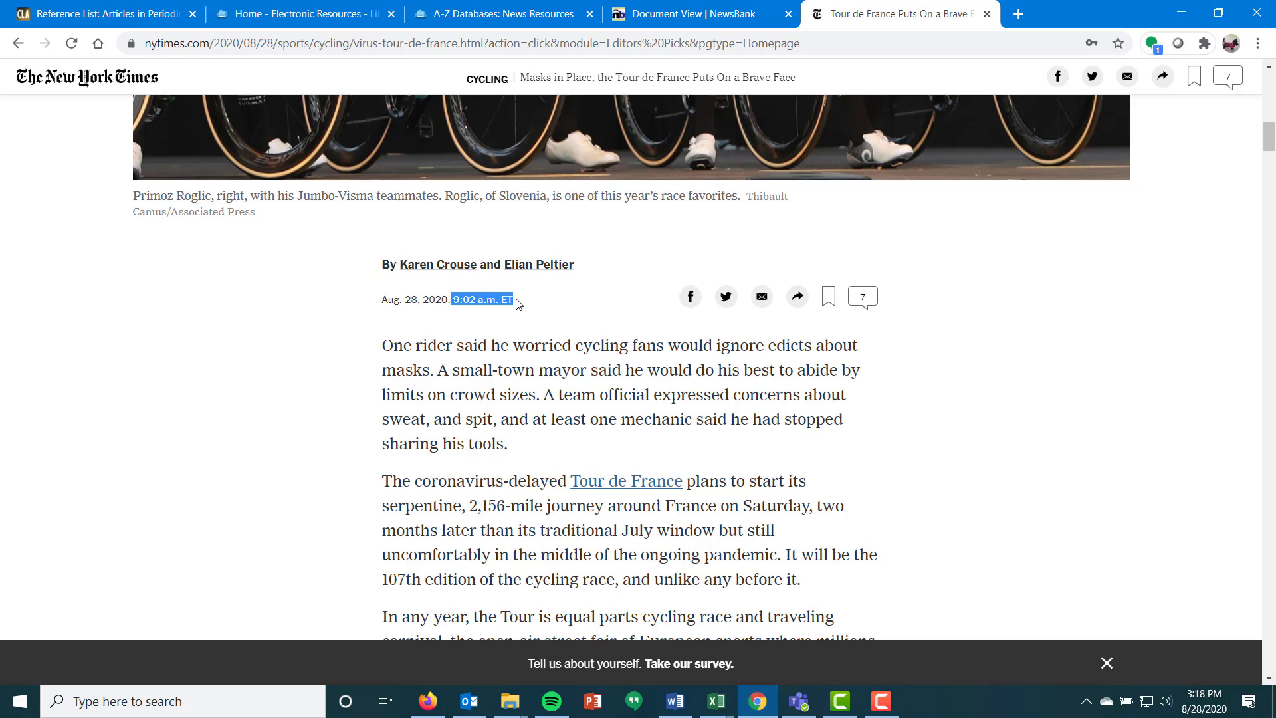
pyautogui.click(519, 305)
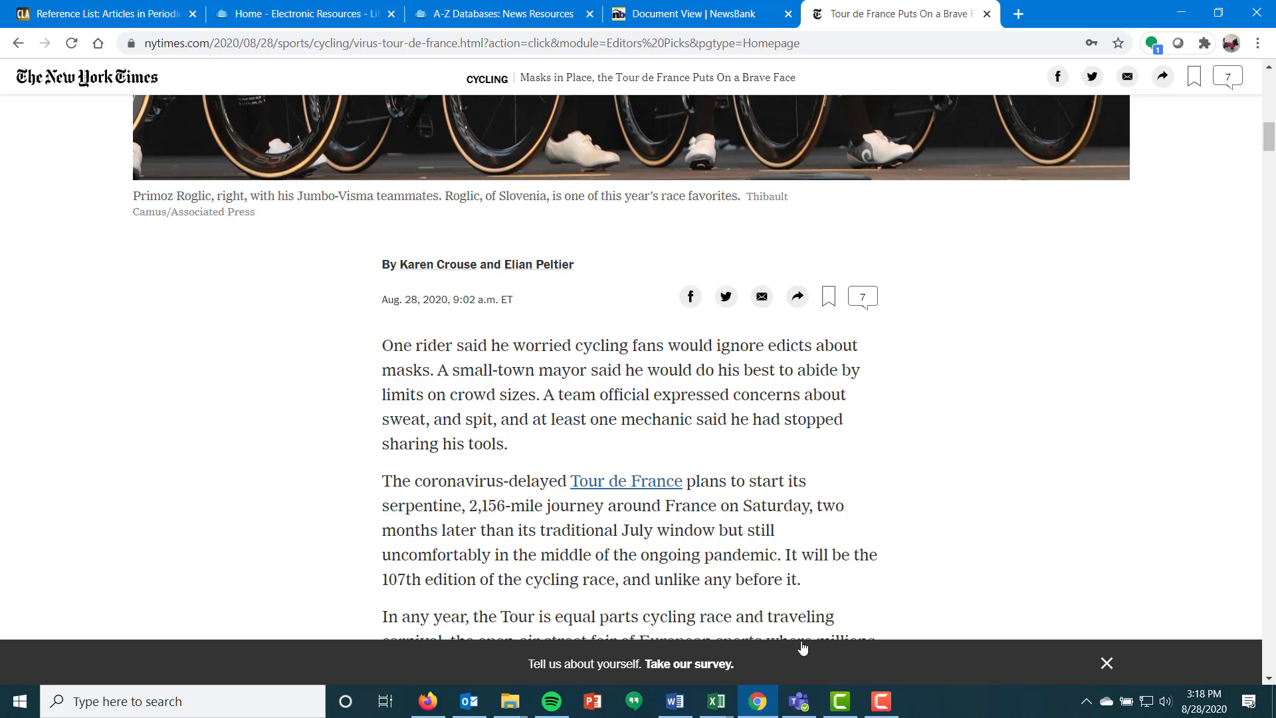
# Switch to Word and complete the reference's date as "(2020, August 28)."
pyautogui.click(756, 705)
pyautogui.write('202,')
pyautogui.press('BackSpace')
pyautogui.write('0')
pyautogui.write(', ')
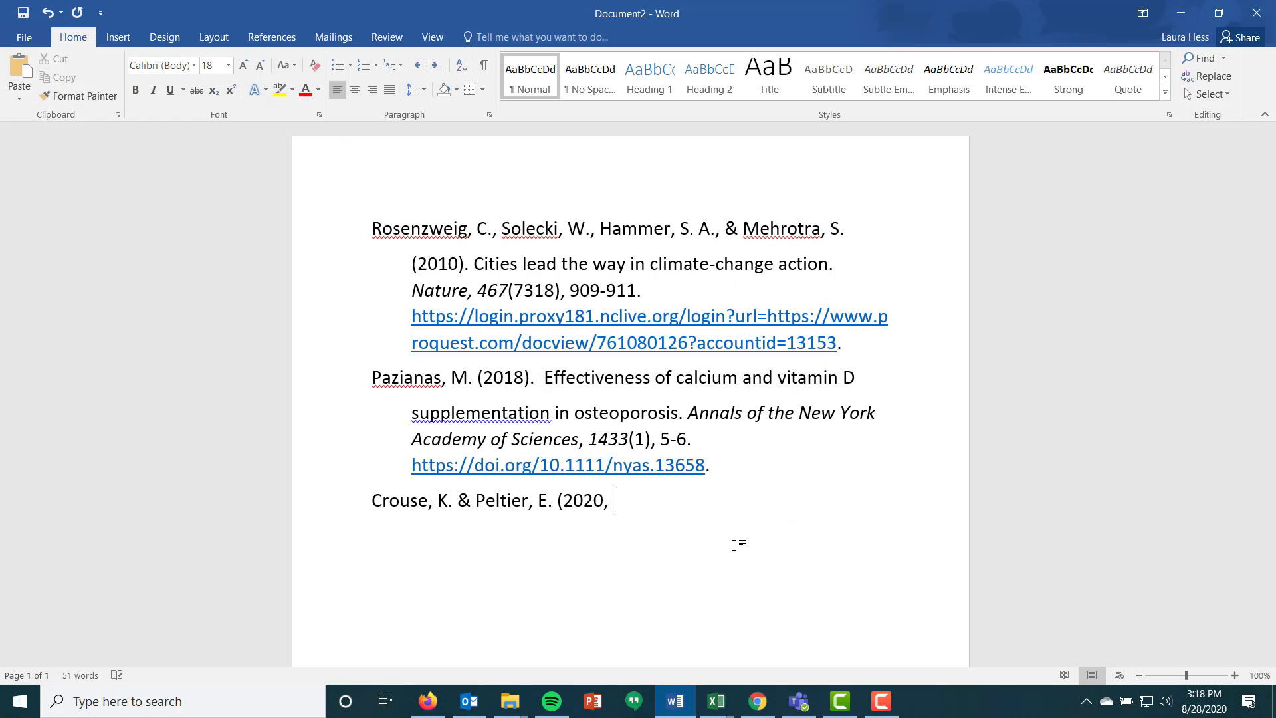
pyautogui.write('August 28)')
pyautogui.write(',')
pyautogui.press('BackSpace')
pyautogui.write('.')
# Paste the copied headline after the date as text only, so it takes the reference's formatting
pyautogui.hotkey('ctrl', 'v')
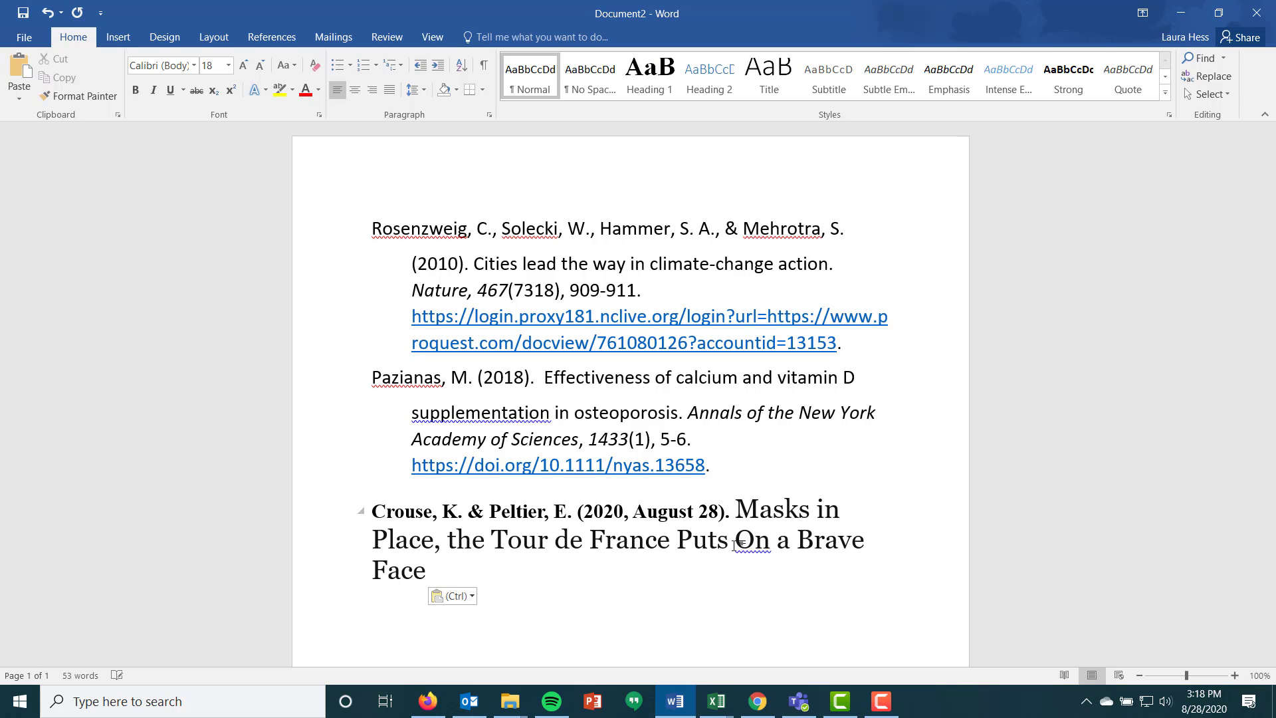
pyautogui.click(457, 596)
pyautogui.click(489, 637)
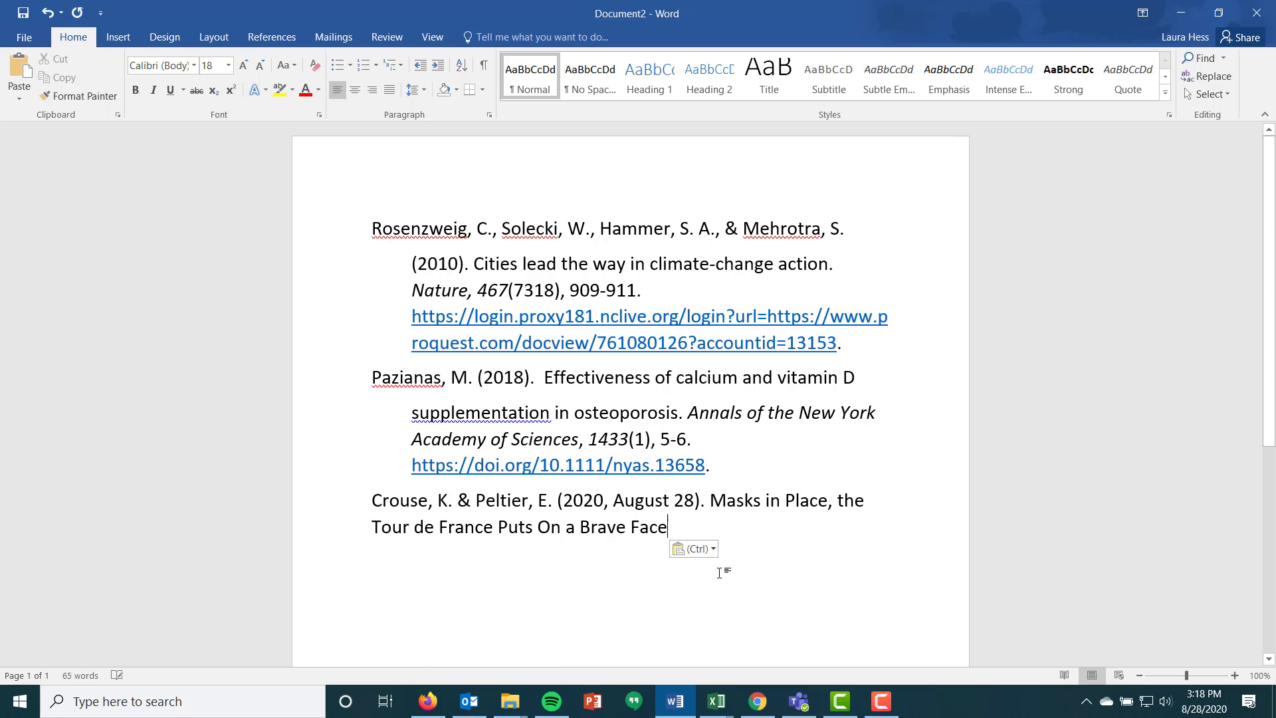
# Change "Place", "Puts" and "On" to lowercase in the reference's article title
pyautogui.click(711, 503)
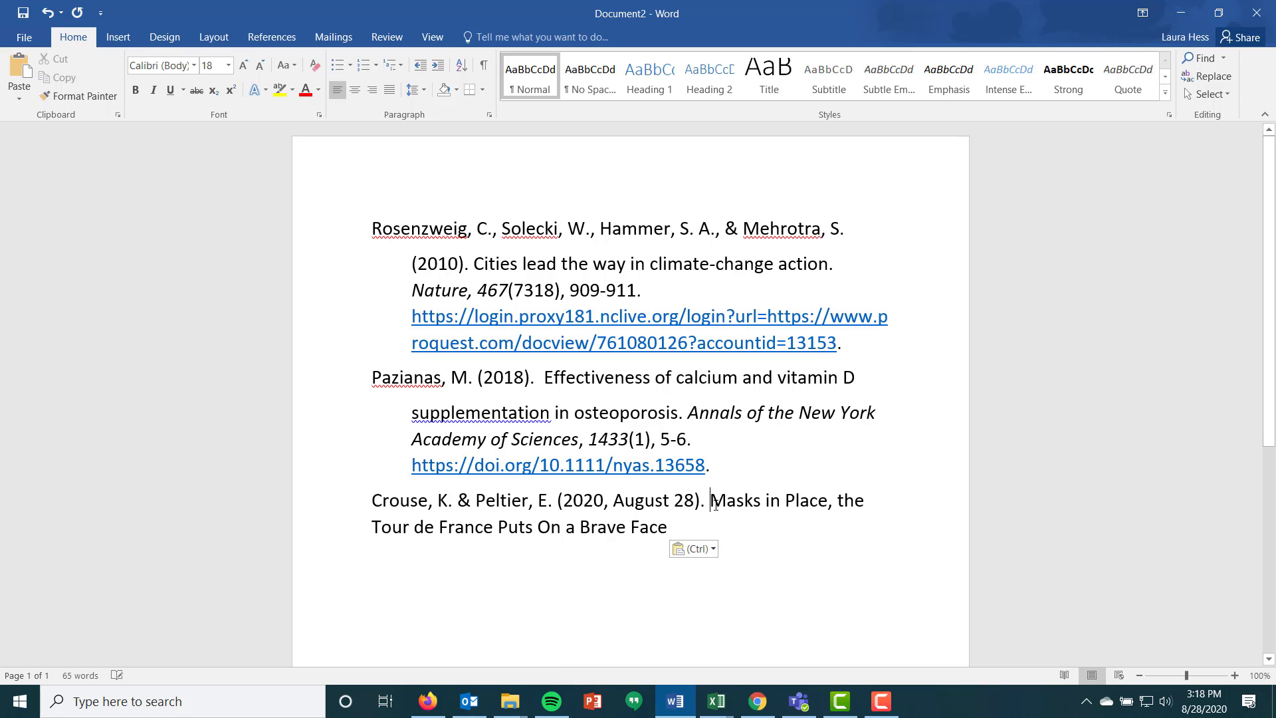
pyautogui.click(798, 500)
pyautogui.press('BackSpace')
pyautogui.write('p')
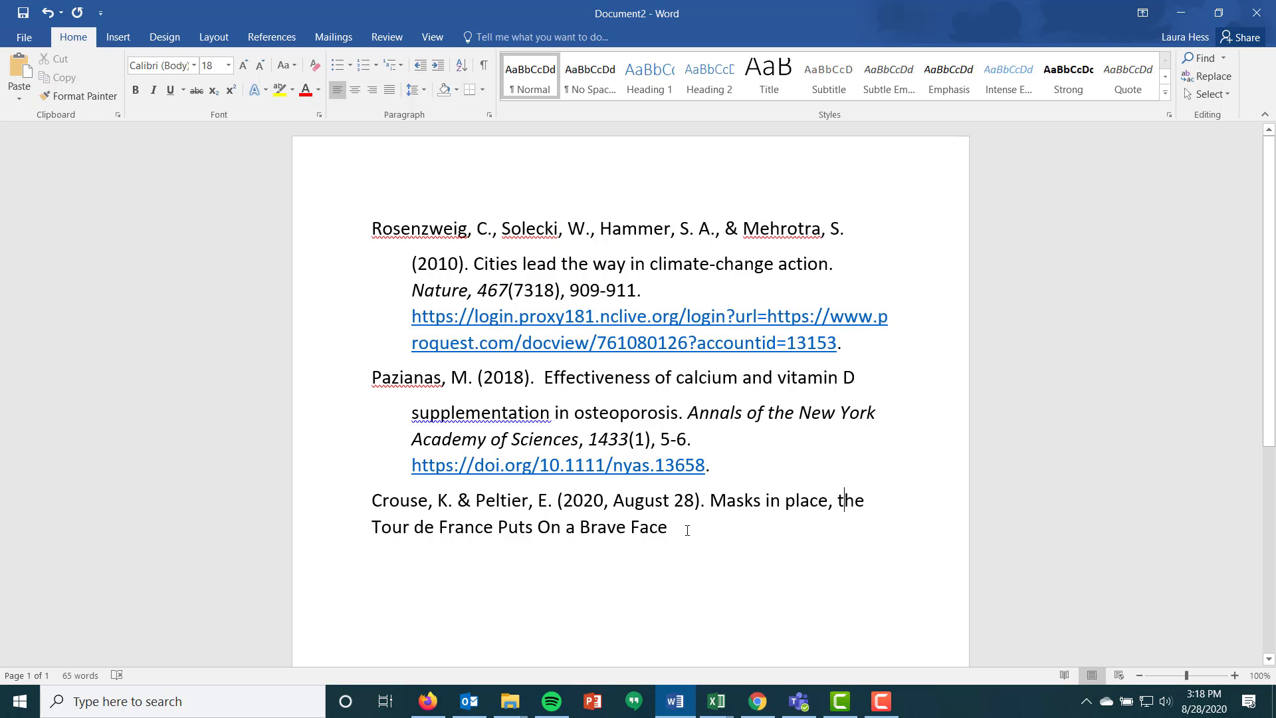
pyautogui.click(508, 528)
pyautogui.press('BackSpace')
pyautogui.write('p')
pyautogui.click(552, 528)
pyautogui.press('BackSpace')
pyautogui.write('o')
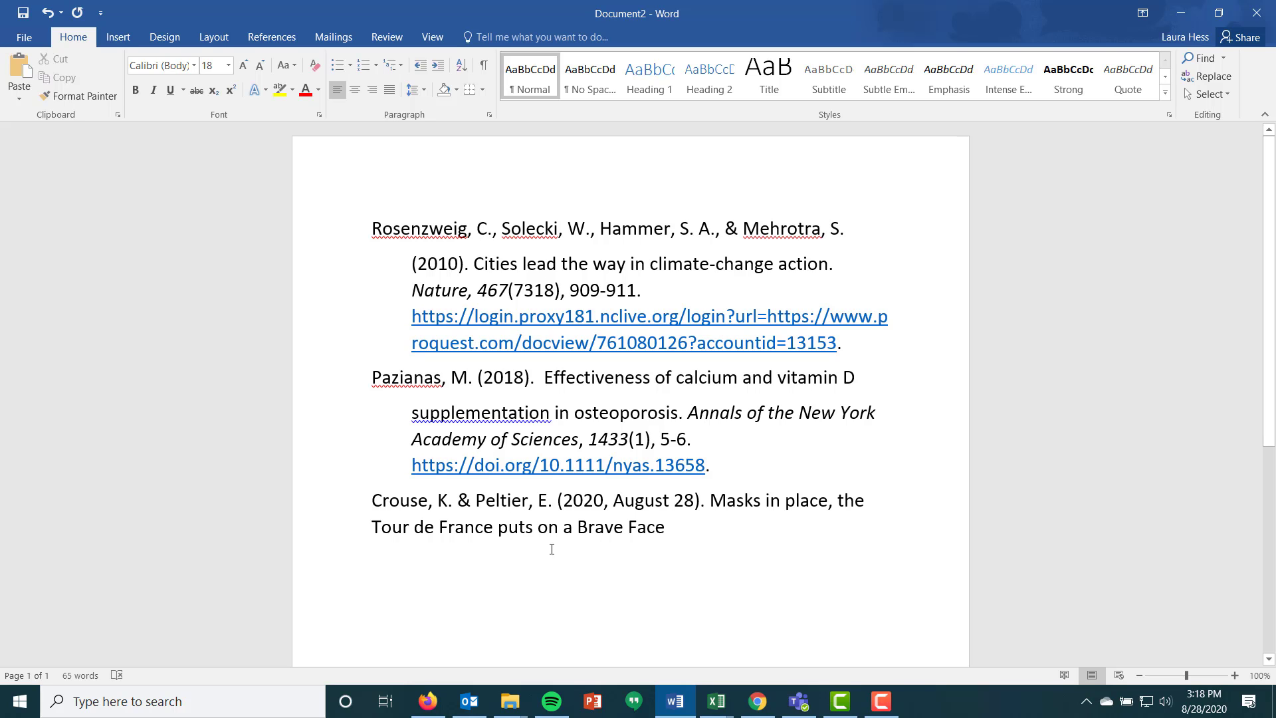
# Change "Brave Face" to lowercase in the article title and end the title with a period
pyautogui.click(593, 532)
pyautogui.press('Left')
pyautogui.press('BackSpace')
pyautogui.write('b')
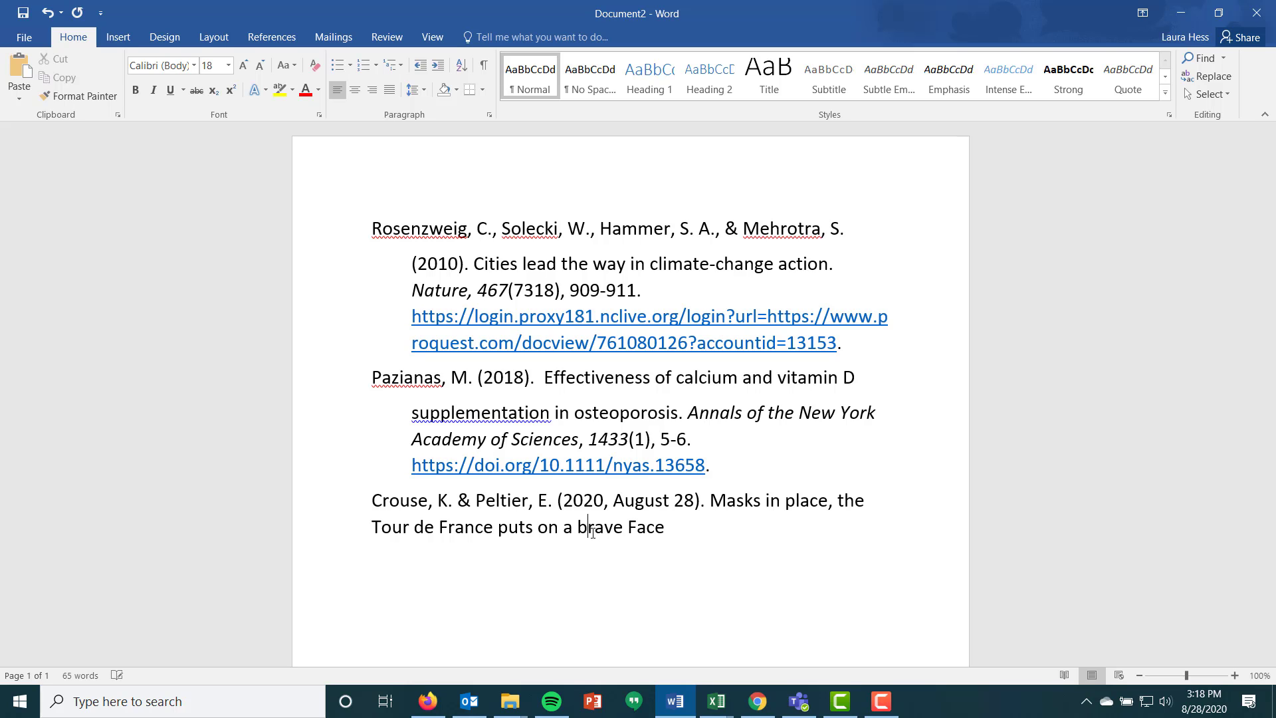
pyautogui.press('BackSpace')
pyautogui.write('face.')
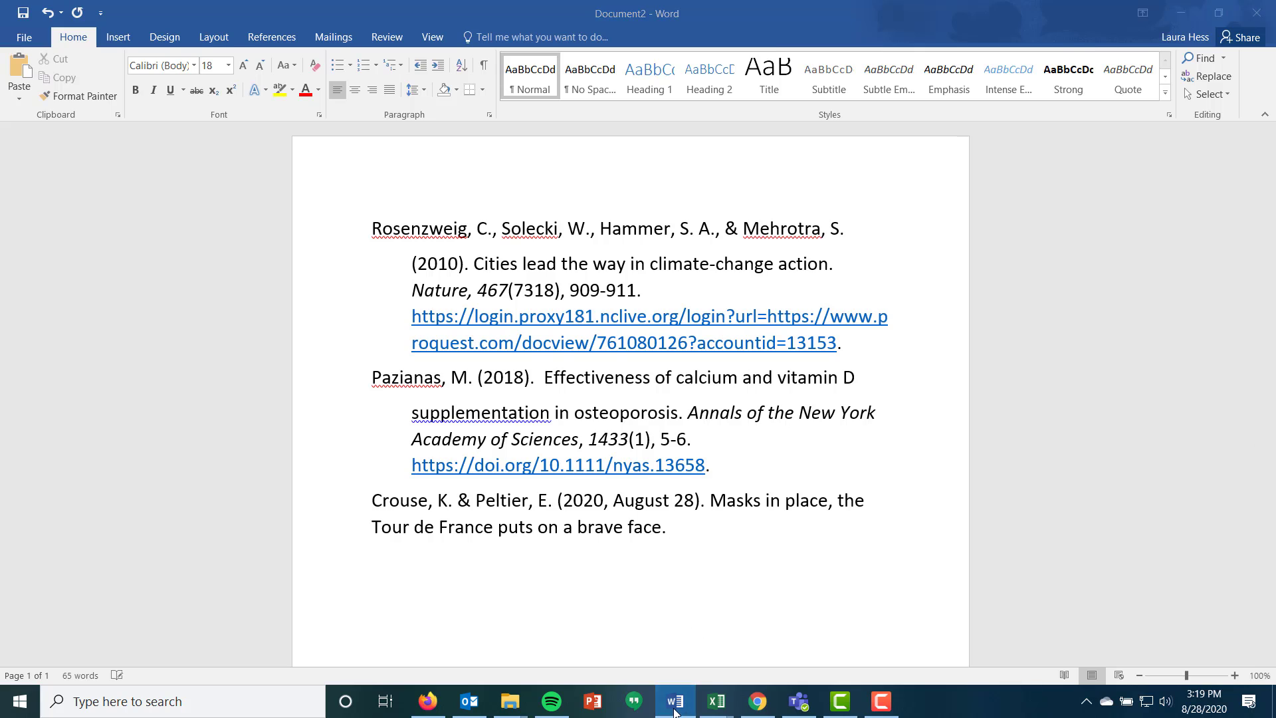
# Switch to Chrome and copy the New York Times article's URL
pyautogui.click(684, 698)
pyautogui.scroll(10, 682, 636)
pyautogui.scroll(6, 681, 636)
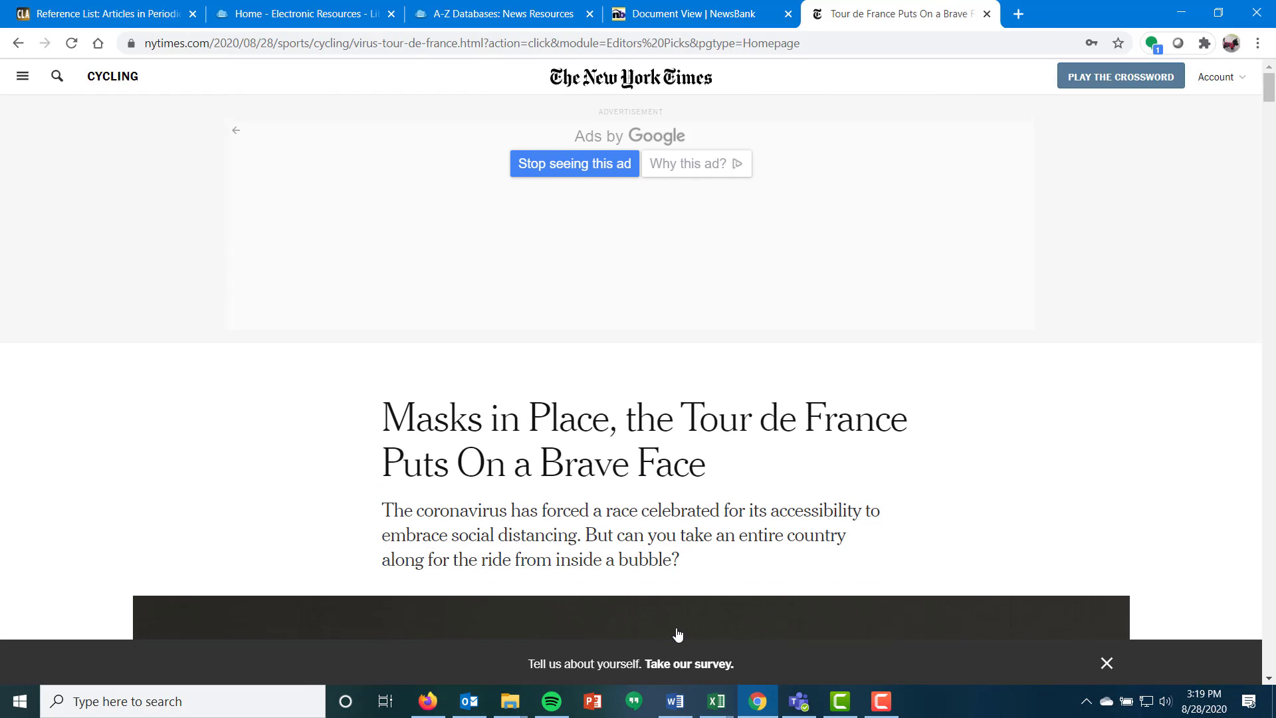
pyautogui.click(635, 44)
pyautogui.hotkey('ctrl', 'c')
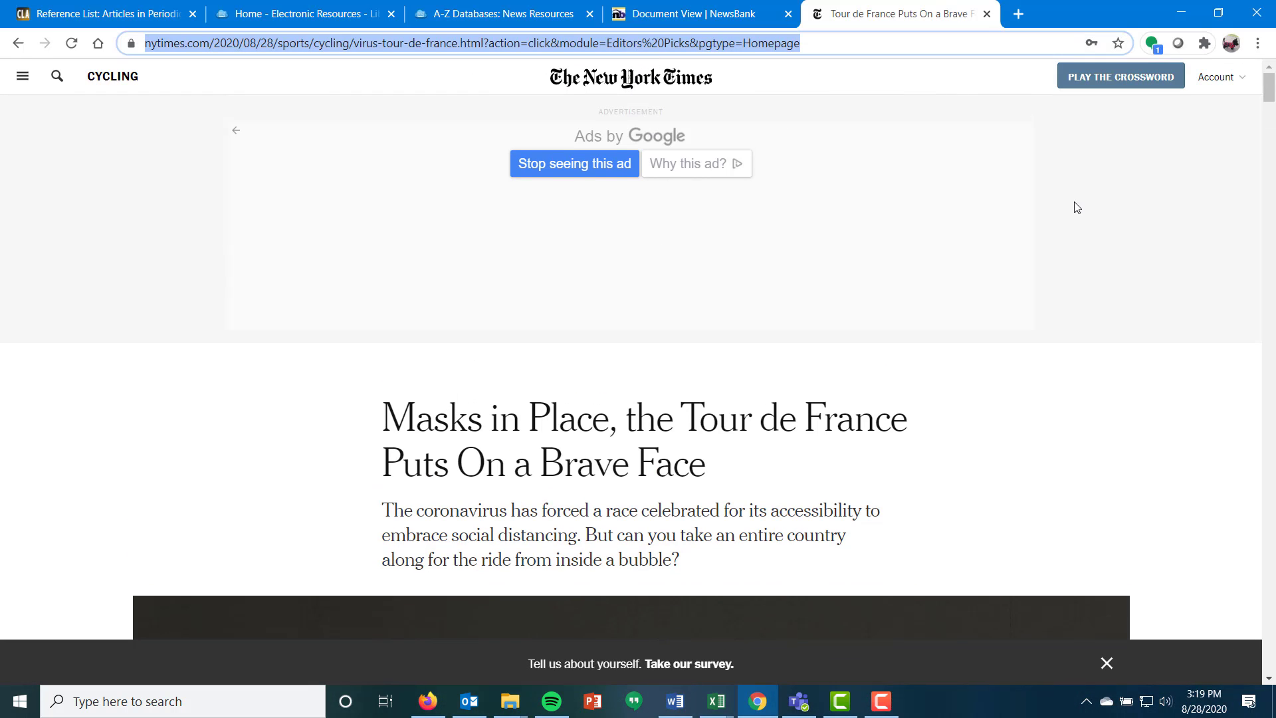
# Switch back to Word and add the publication name "The New York Times." after the article title
pyautogui.click(758, 712)
pyautogui.click(758, 701)
pyautogui.click(675, 701)
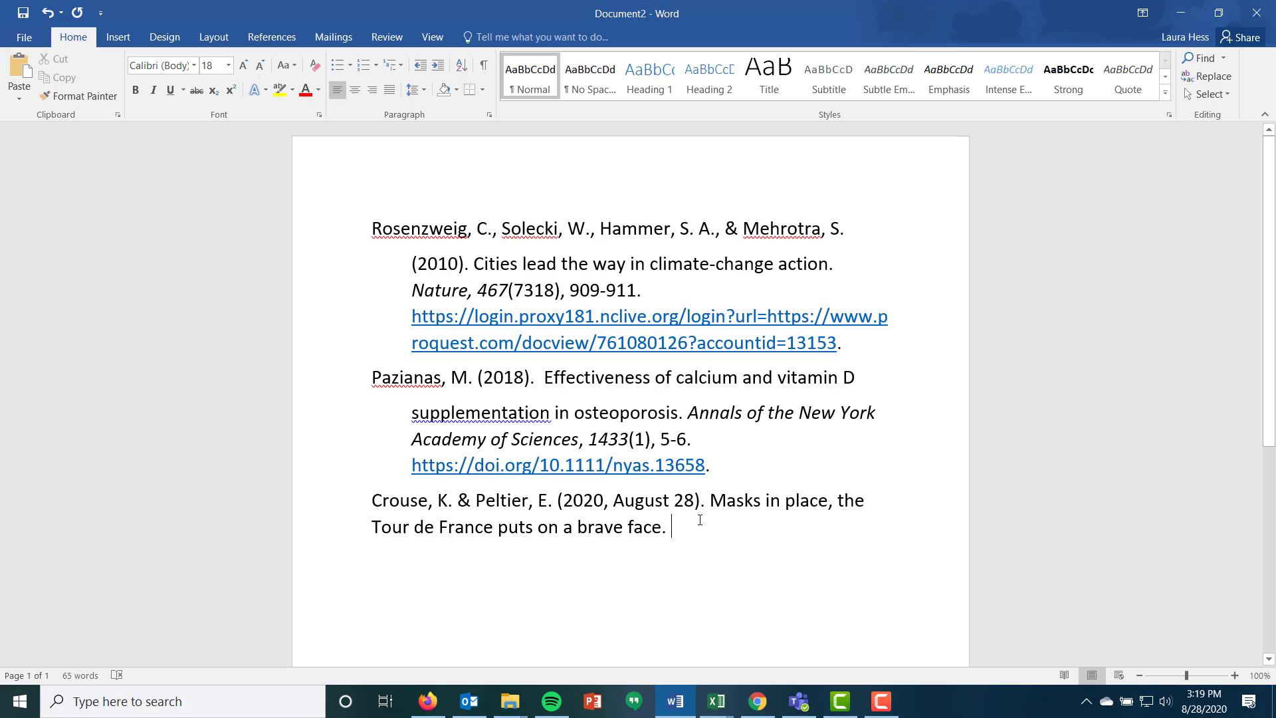
pyautogui.write('The New ')
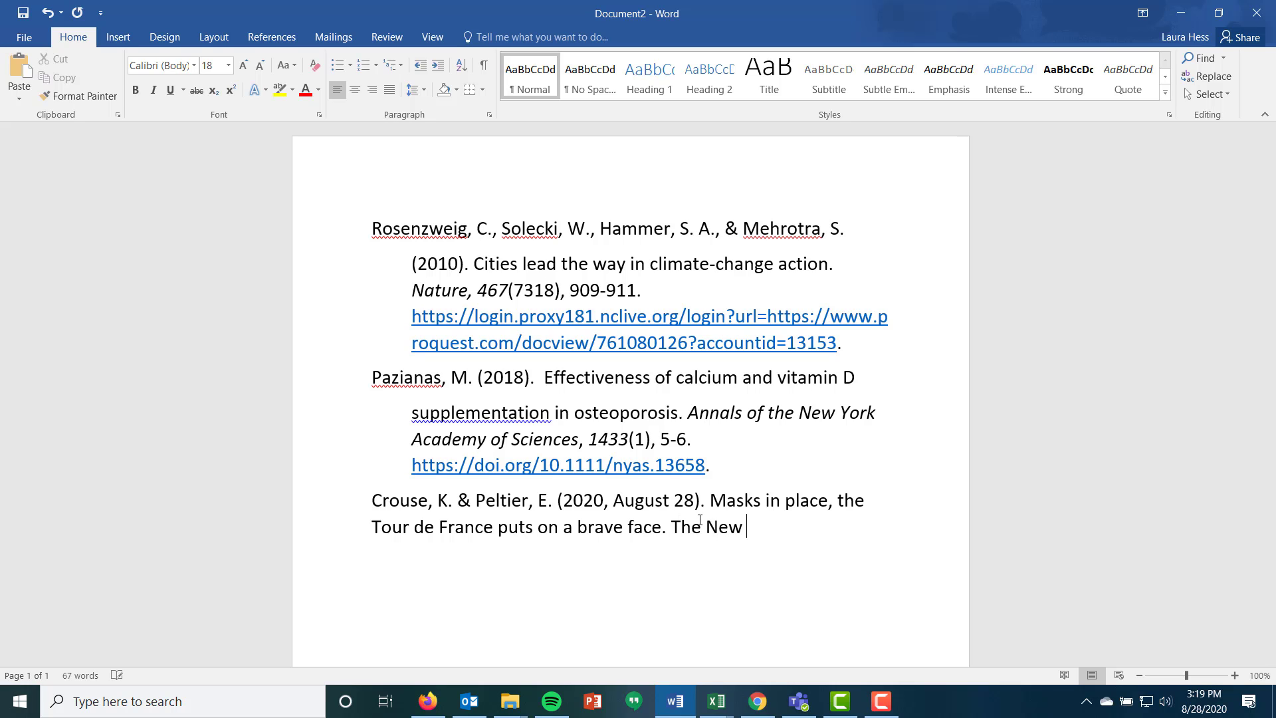
pyautogui.write('York Times.')
# Paste the article's URL at the end of the reference as text only and follow it with a period
pyautogui.hotkey('ctrl', 'v')
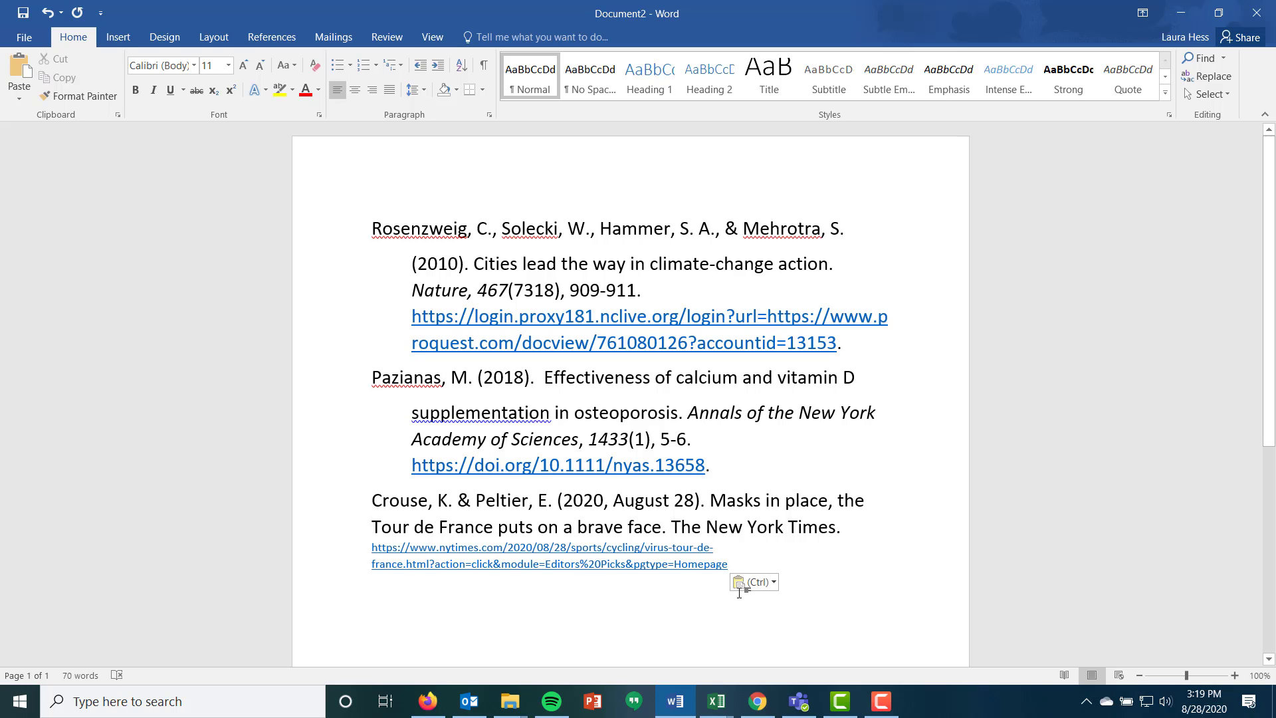
pyautogui.click(766, 584)
pyautogui.click(790, 618)
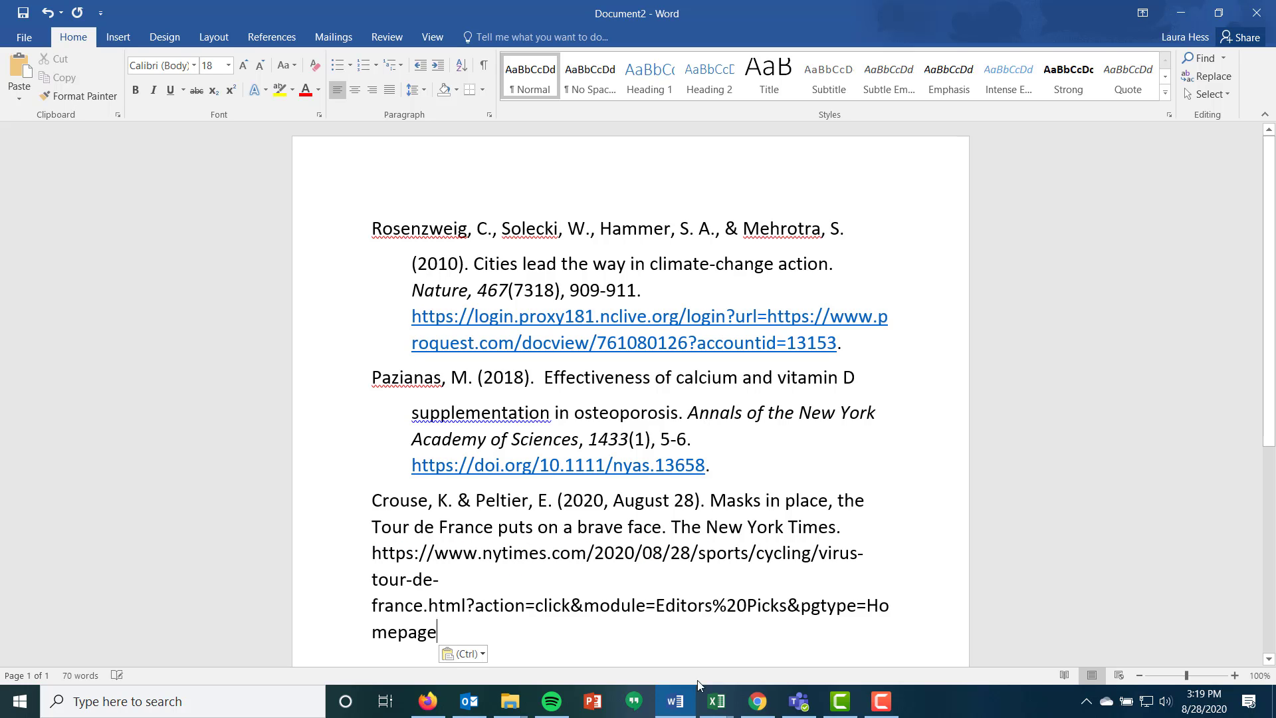
pyautogui.write('.')
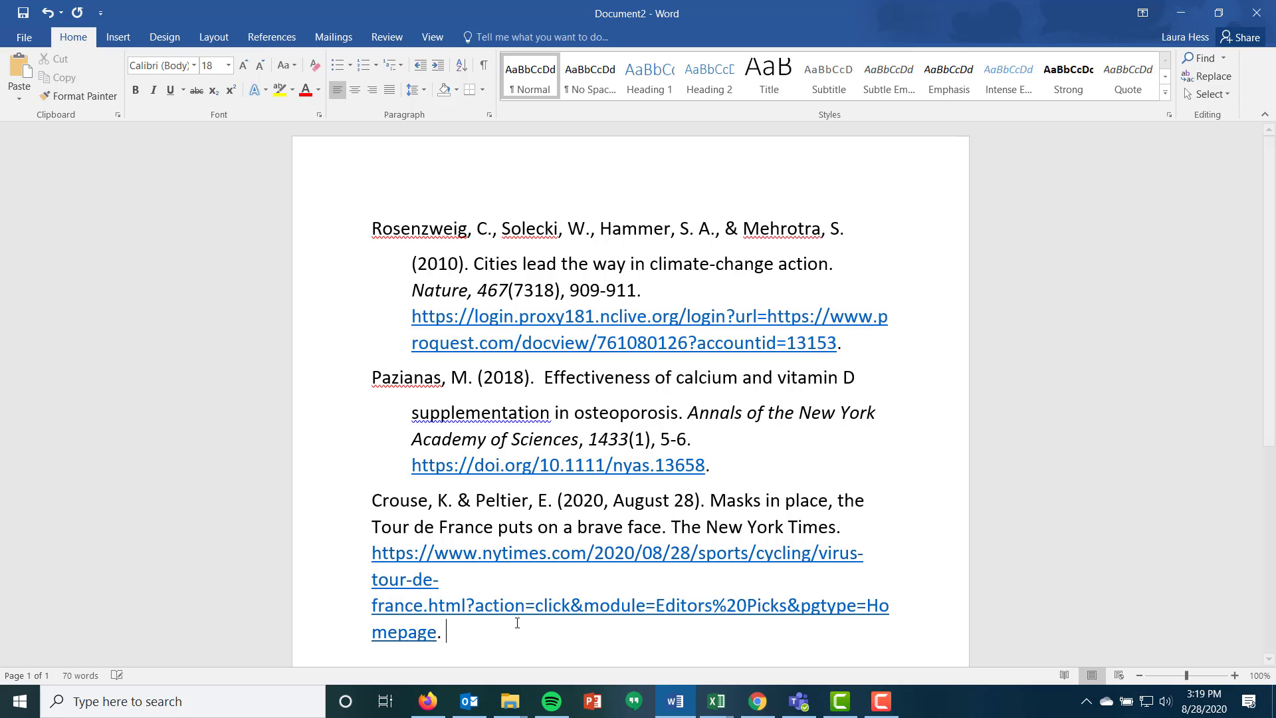
# Italicize "The New York Times." and indent the reference's continuation lines, including the URL, to match the hanging indent above
pyautogui.moveTo(672, 526); pyautogui.dragTo(847, 528)
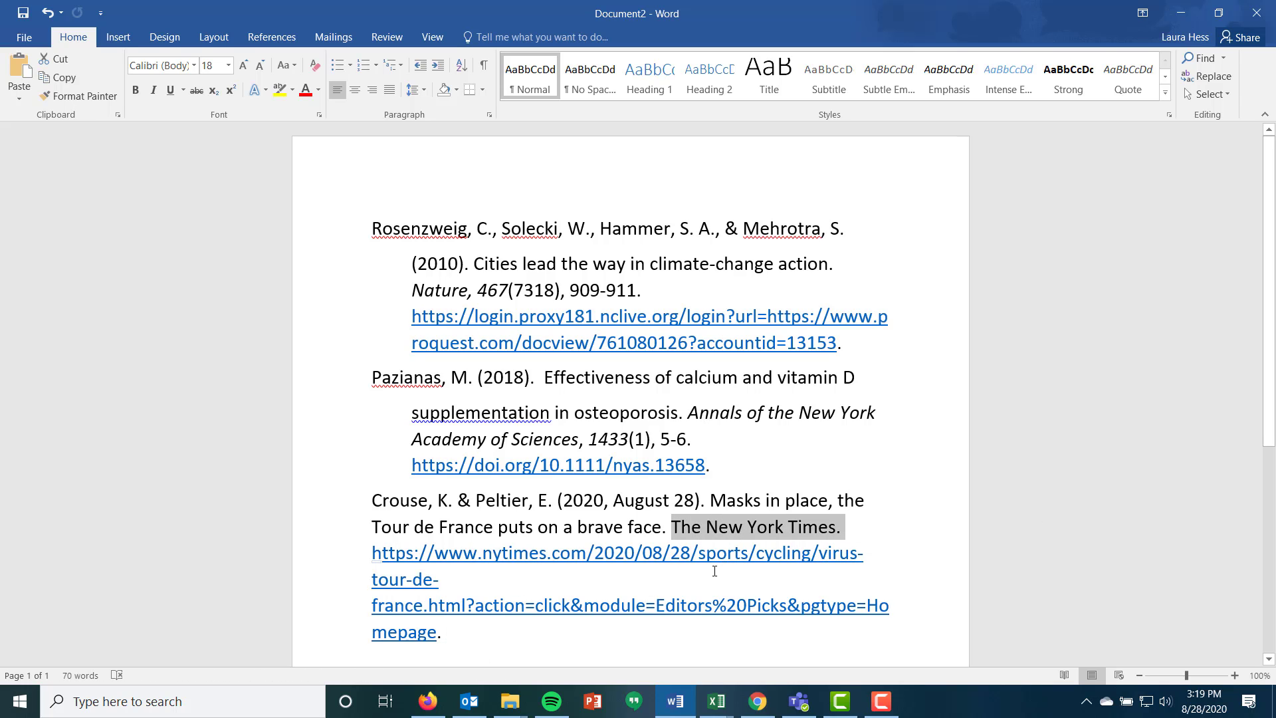
pyautogui.click(153, 90)
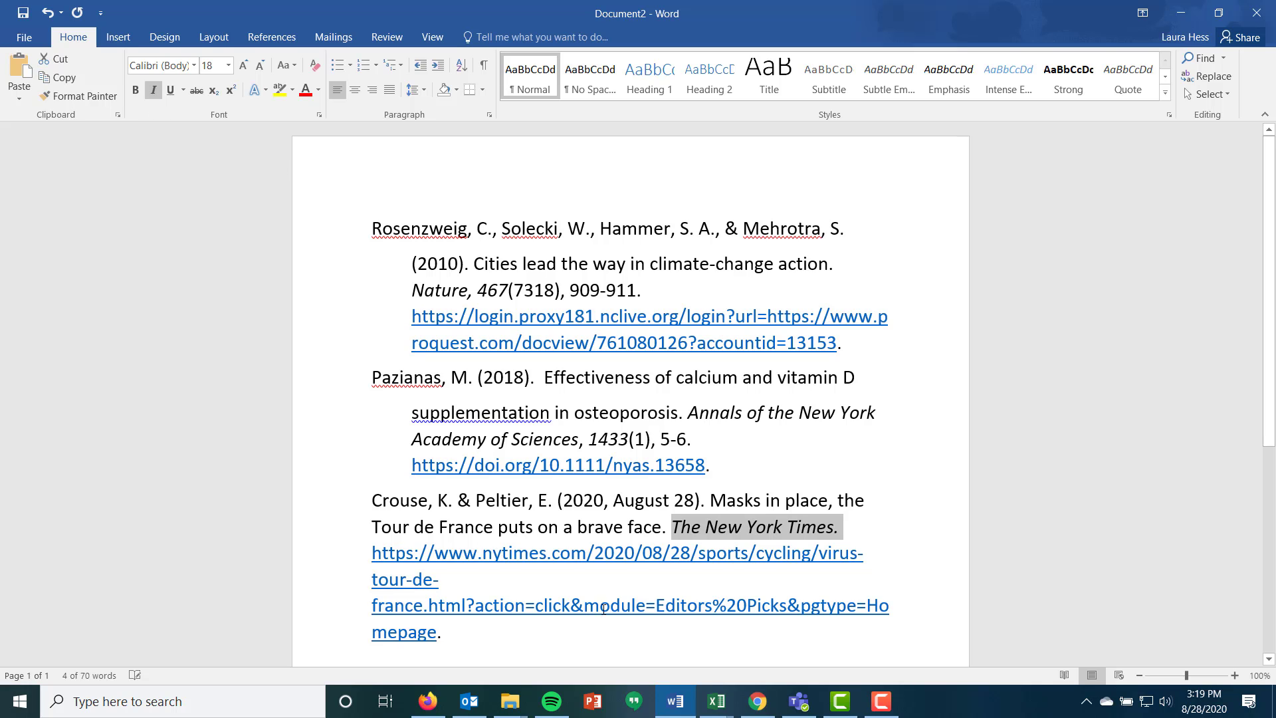
pyautogui.click(371, 527)
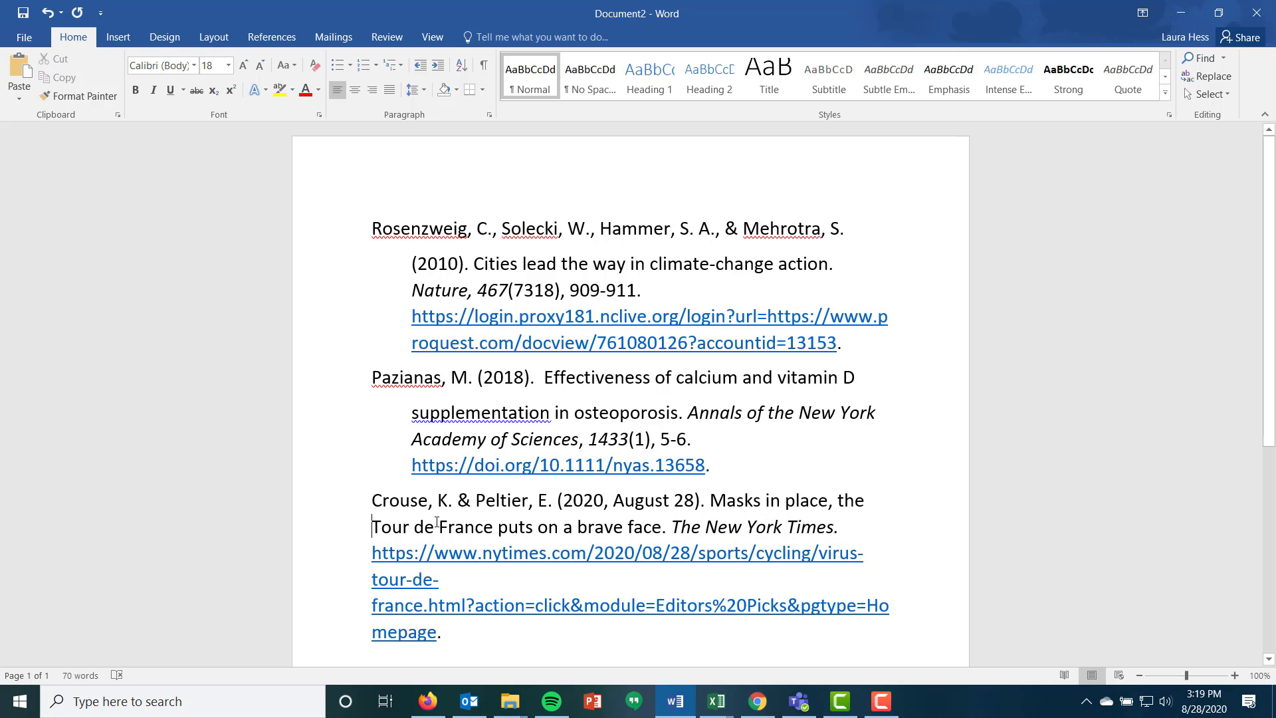
pyautogui.press('BackSpace')
pyautogui.press('Tab')
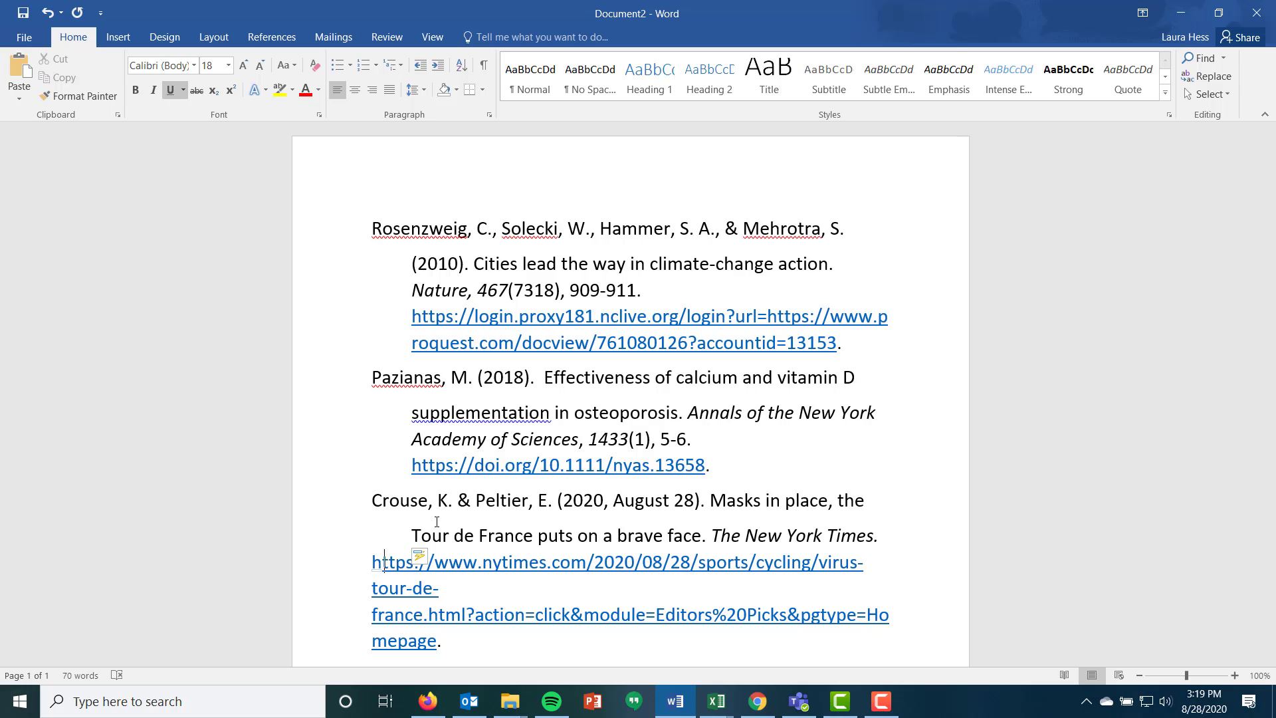
pyautogui.press('BackSpace')
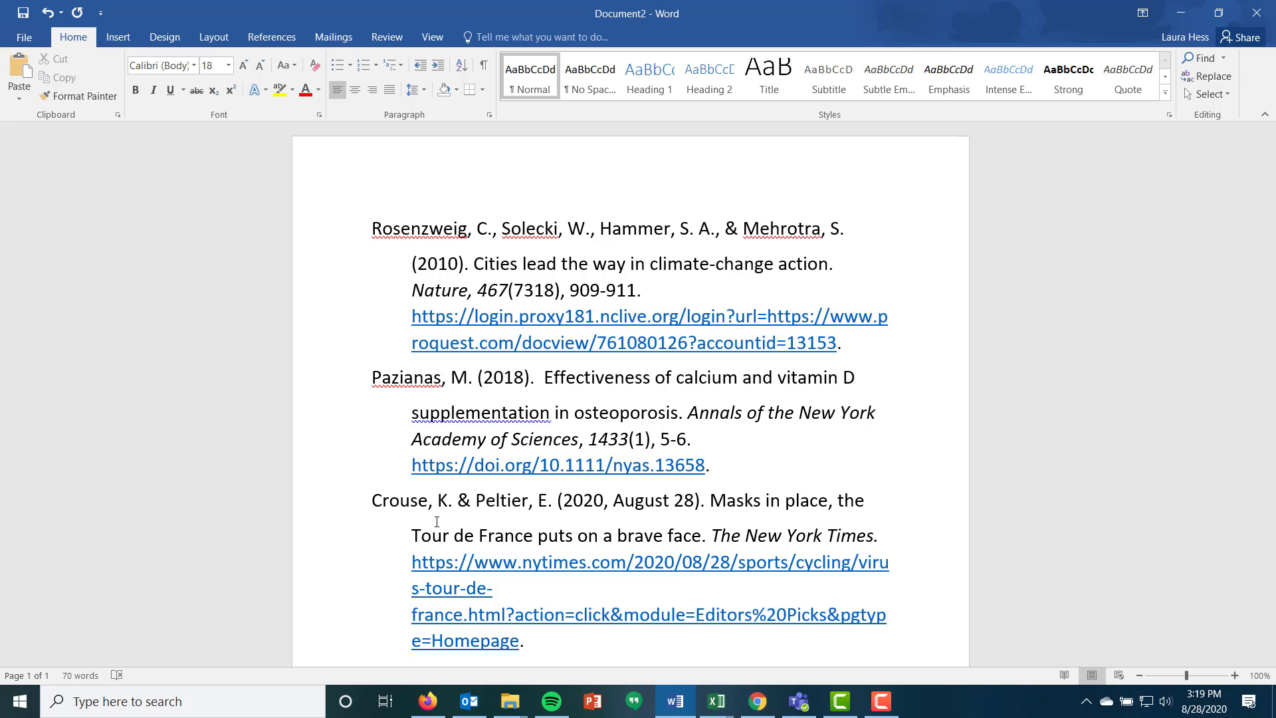
# Switch to Chrome, close the New York Times article and bring up the NewsBank article's headline and citation details
pyautogui.click(770, 715)
pyautogui.click(983, 15)
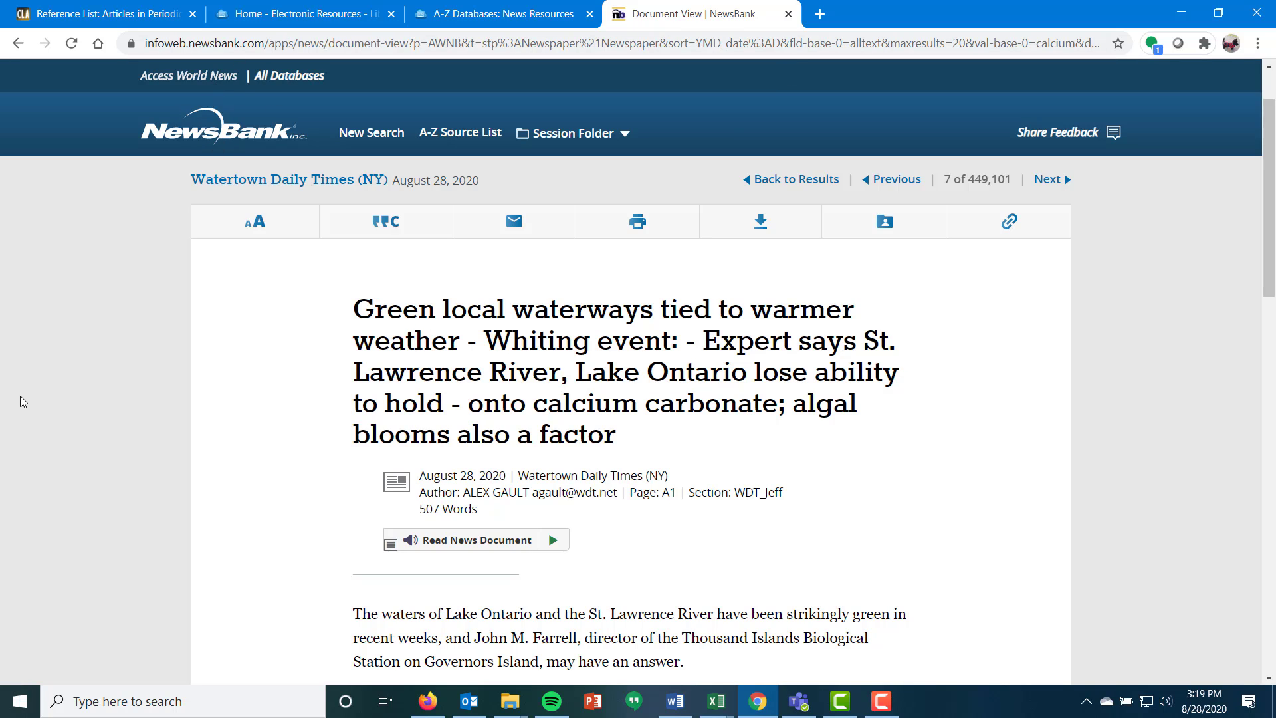
pyautogui.scroll(-1, 20, 396)
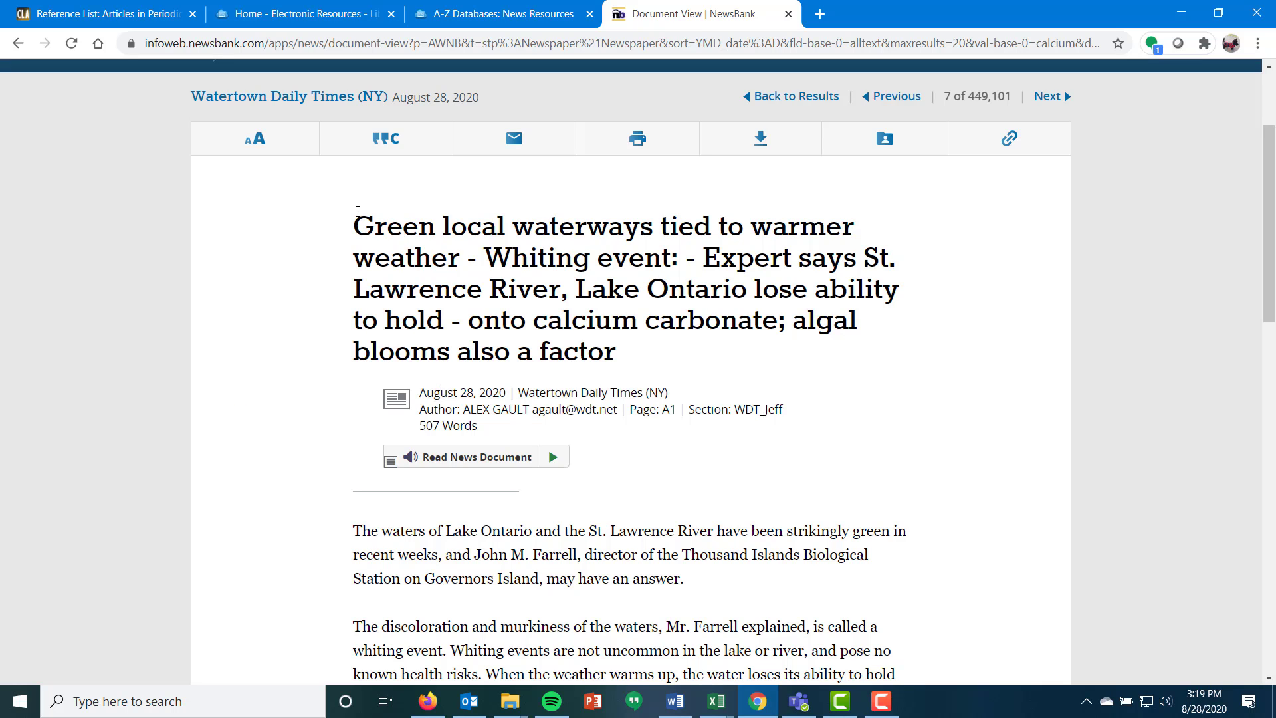
pyautogui.scroll(-1, 618, 357)
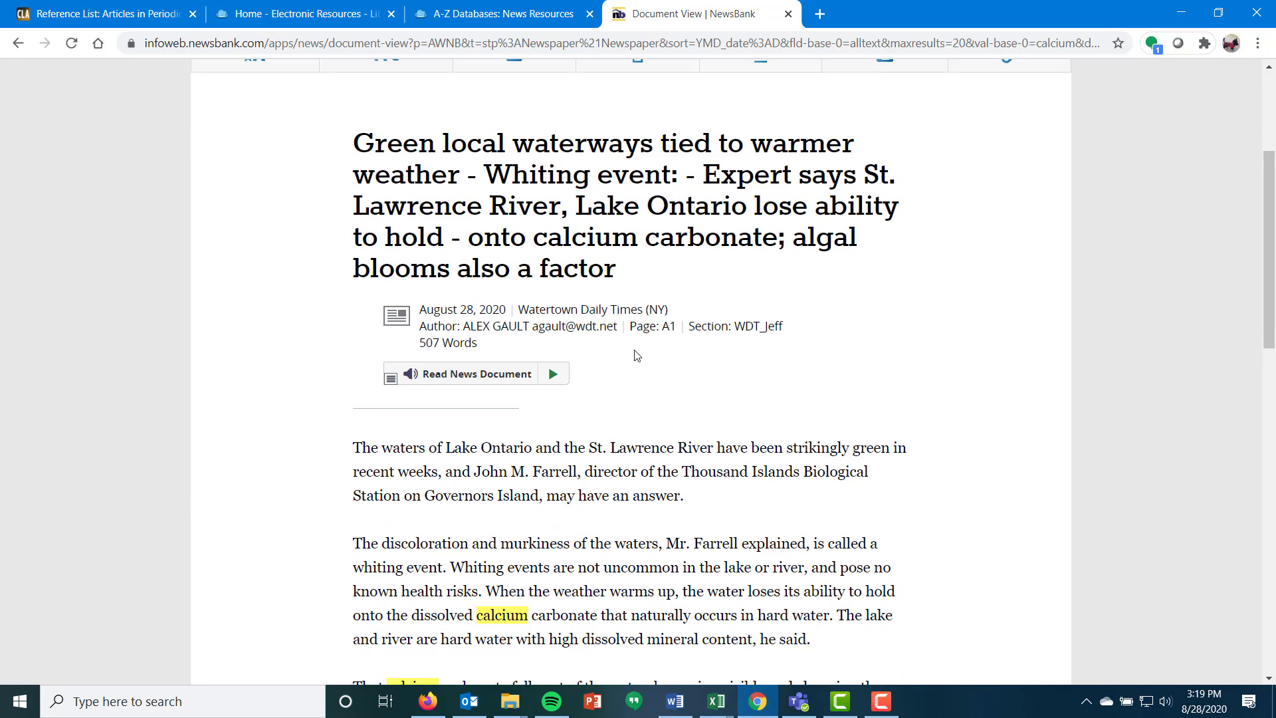
# Examine the page number and the newspaper name with its state abbreviation in the NewsBank article's citation details
pyautogui.moveTo(629, 327); pyautogui.dragTo(683, 327)
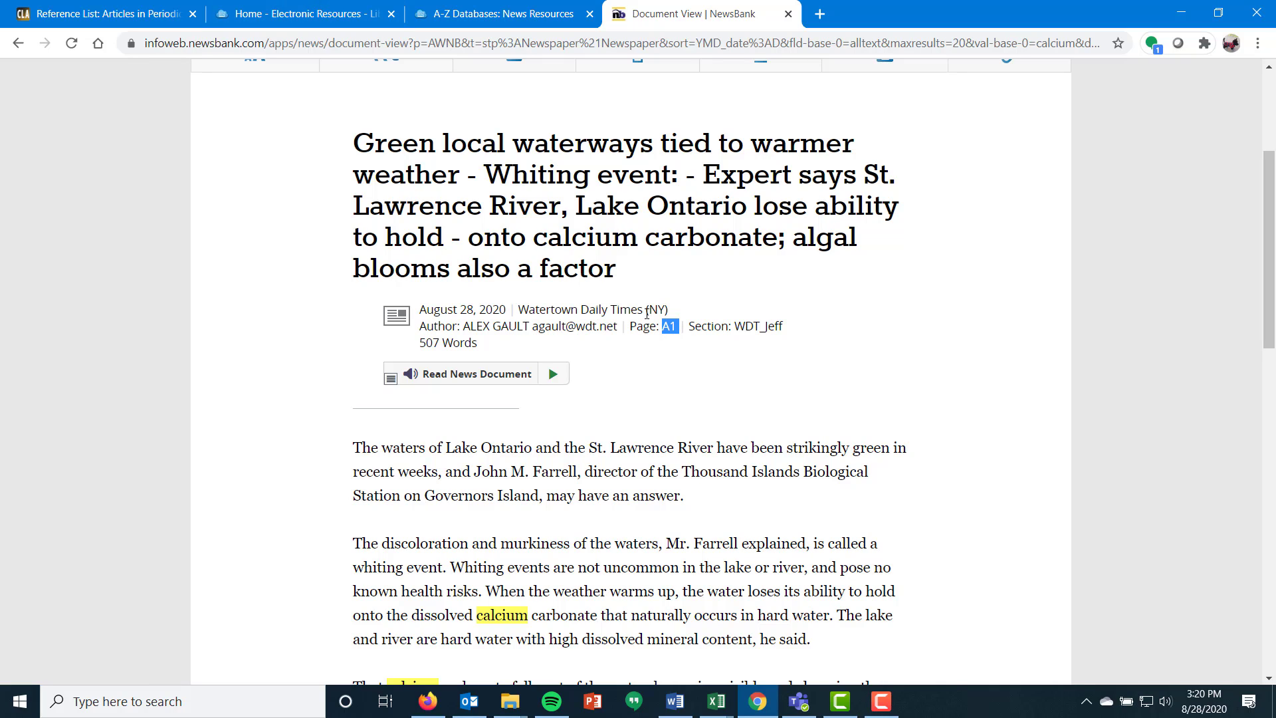
pyautogui.moveTo(646, 309); pyautogui.dragTo(670, 311)
pyautogui.click(620, 296)
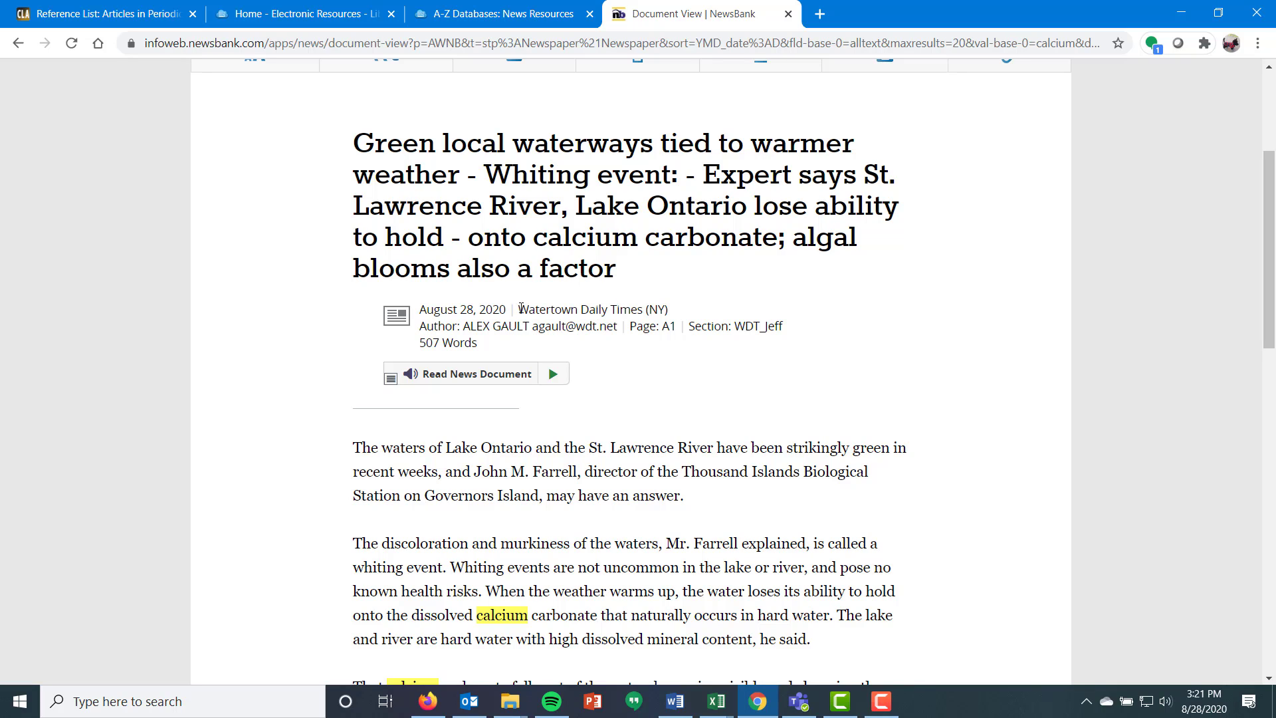
pyautogui.moveTo(521, 309); pyautogui.dragTo(672, 317)
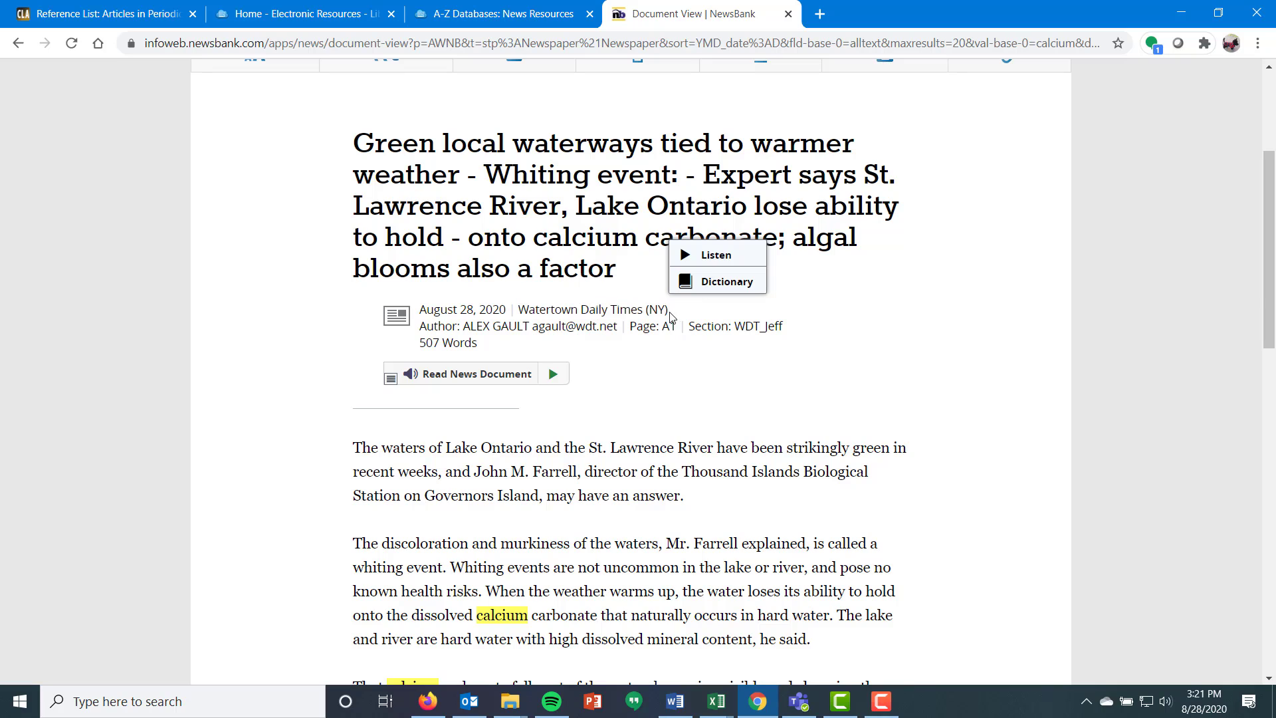
pyautogui.click(644, 310)
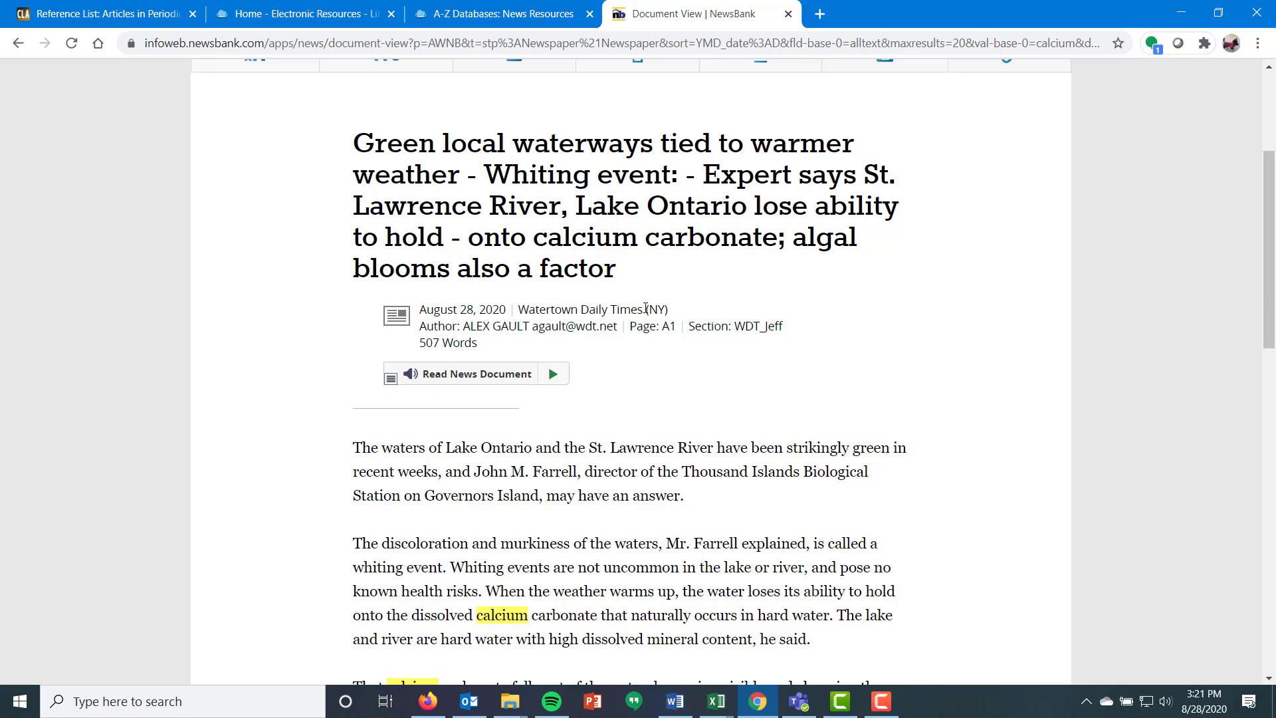
pyautogui.moveTo(645, 309); pyautogui.dragTo(665, 311)
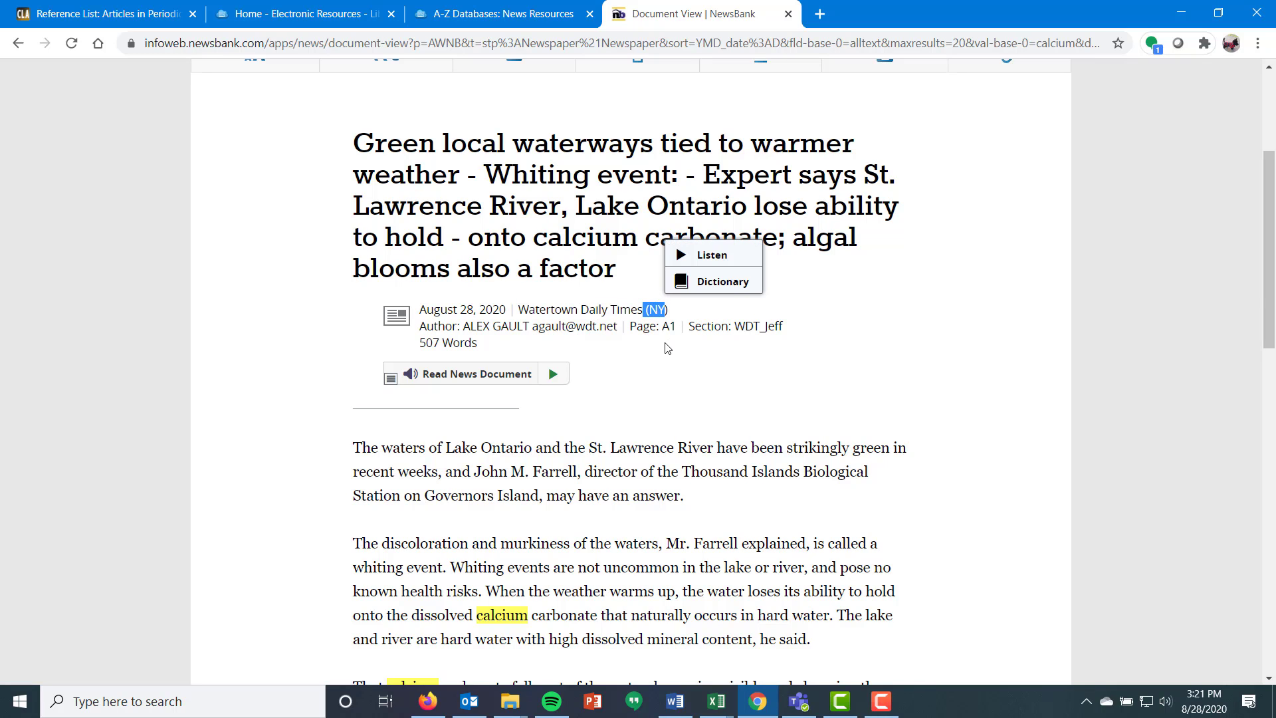
# Copy the author's full name from the NewsBank article's citation details
pyautogui.click(538, 311)
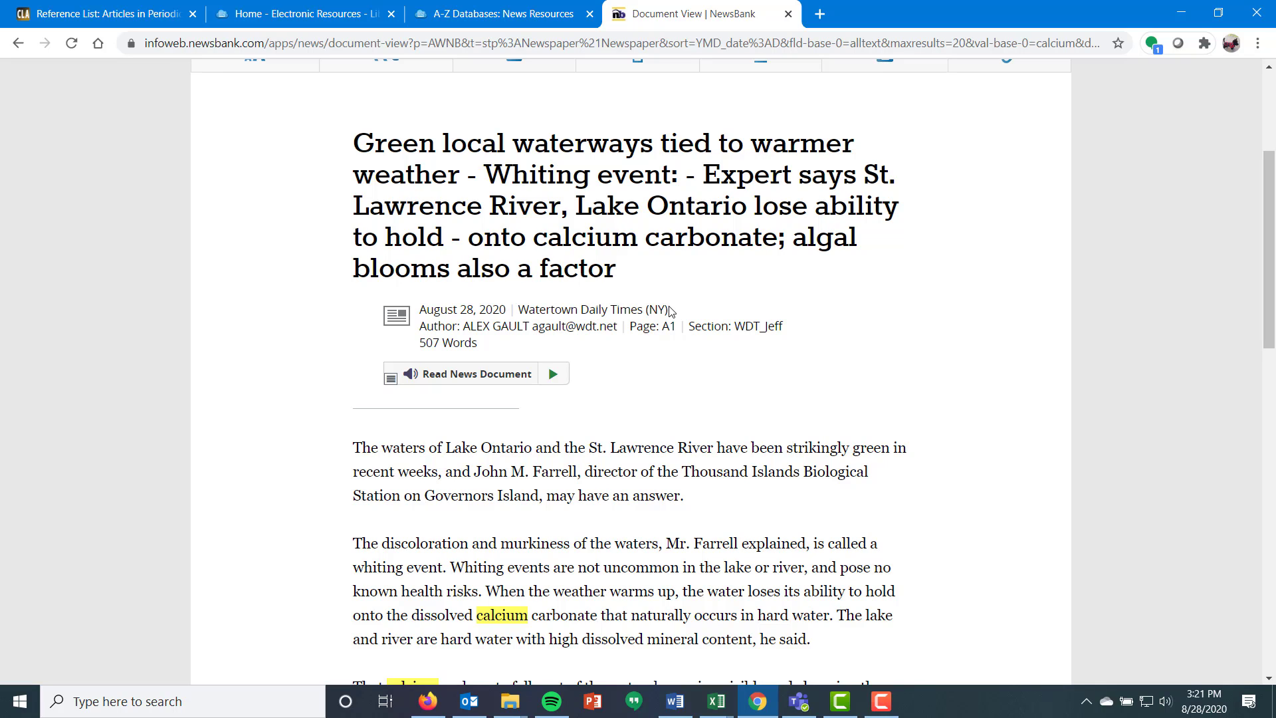
pyautogui.moveTo(668, 308); pyautogui.dragTo(642, 309)
pyautogui.click(593, 329)
pyautogui.moveTo(463, 326); pyautogui.dragTo(528, 336)
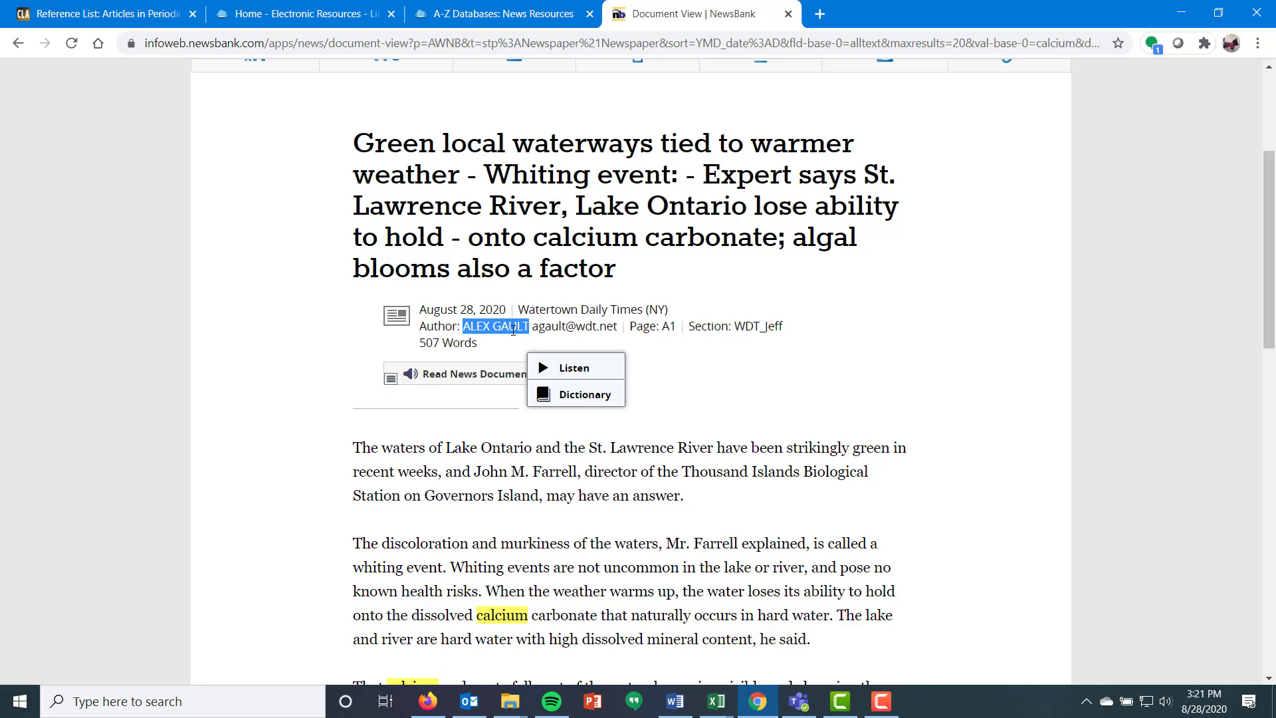
pyautogui.hotkey('ctrl', 'c')
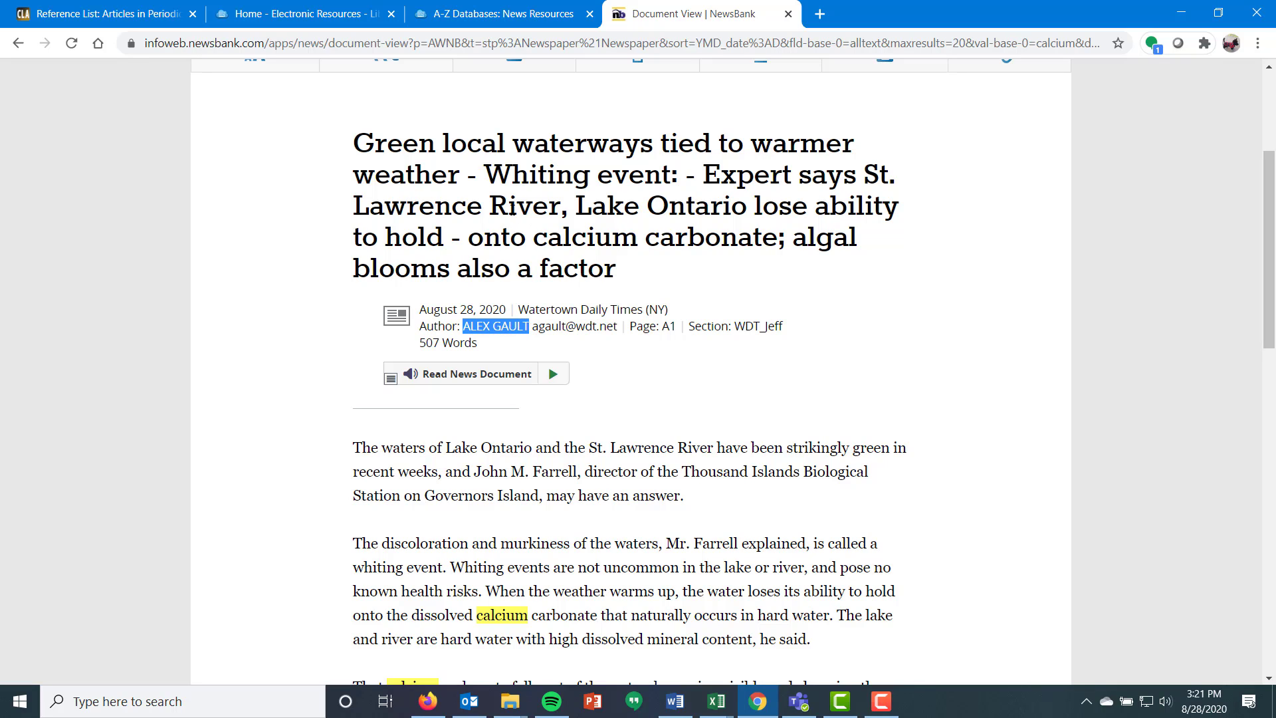
pyautogui.rightClick(479, 330)
pyautogui.click(513, 342)
# Switch to Word and paste the author's name as text only on a new line below the New York Times reference
pyautogui.click(685, 703)
pyautogui.scroll(-2, 565, 566)
pyautogui.click(565, 565)
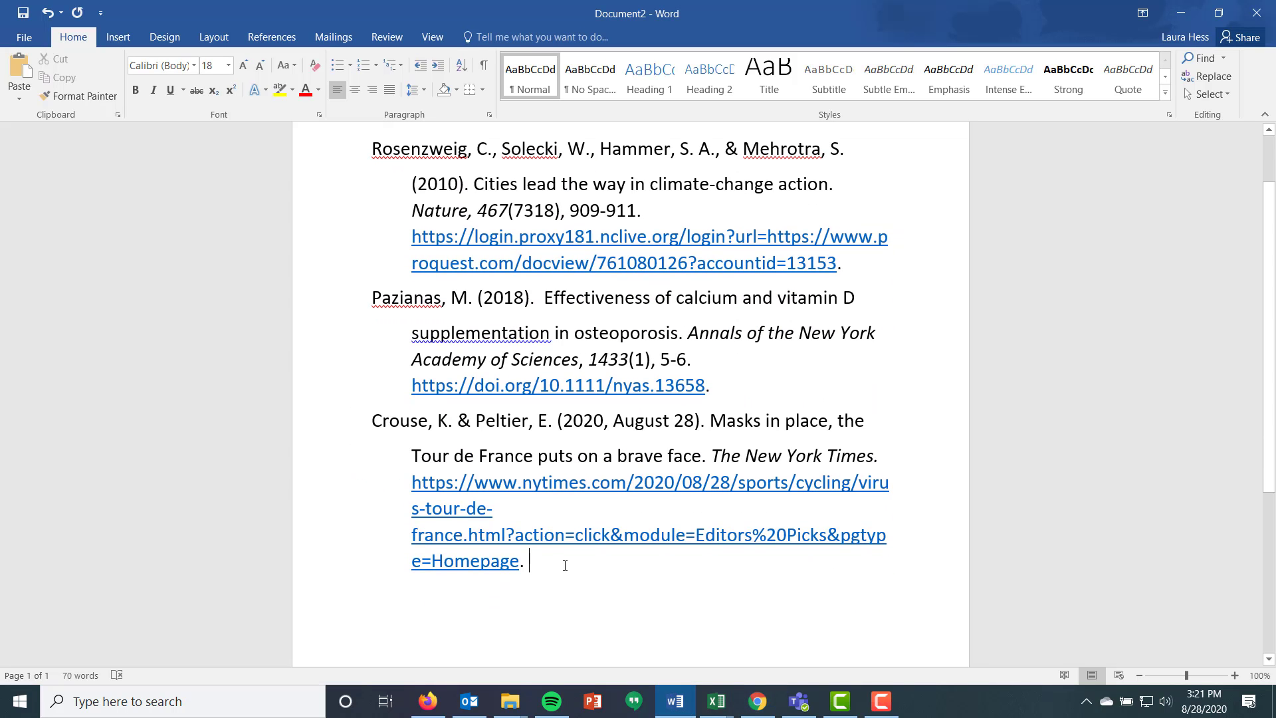
pyautogui.press('Return')
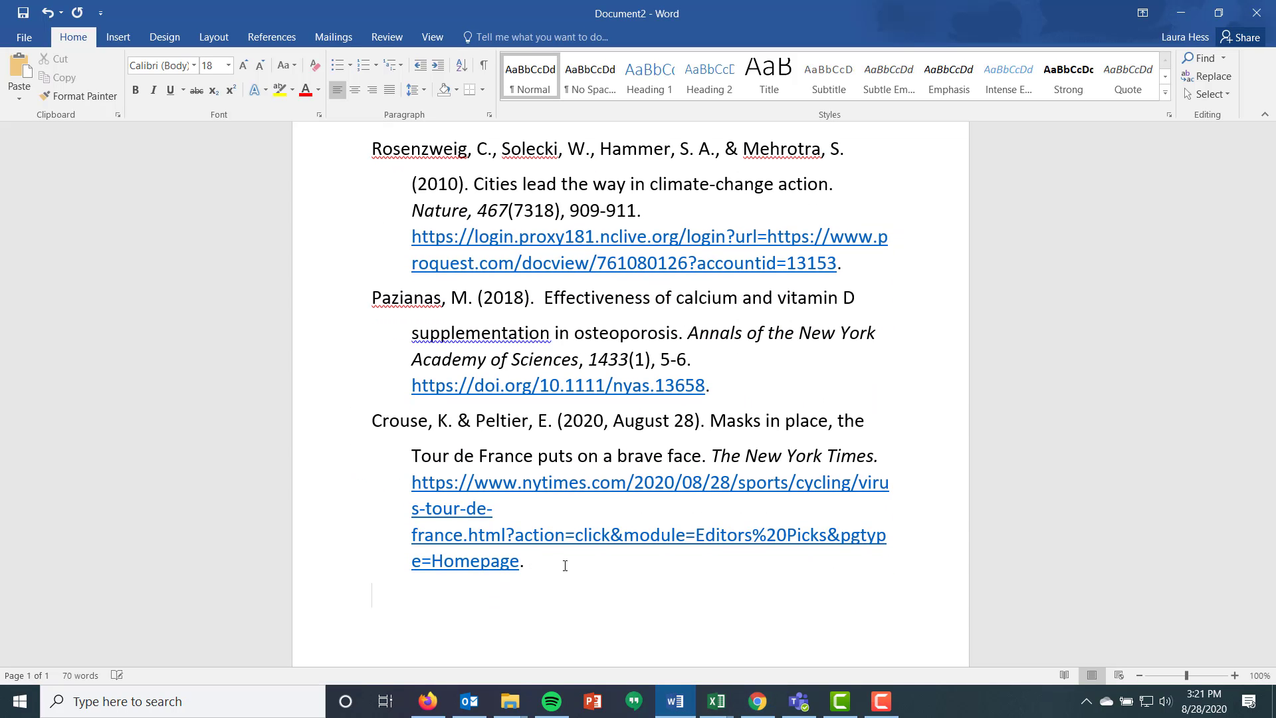
pyautogui.hotkey('ctrl', 'v')
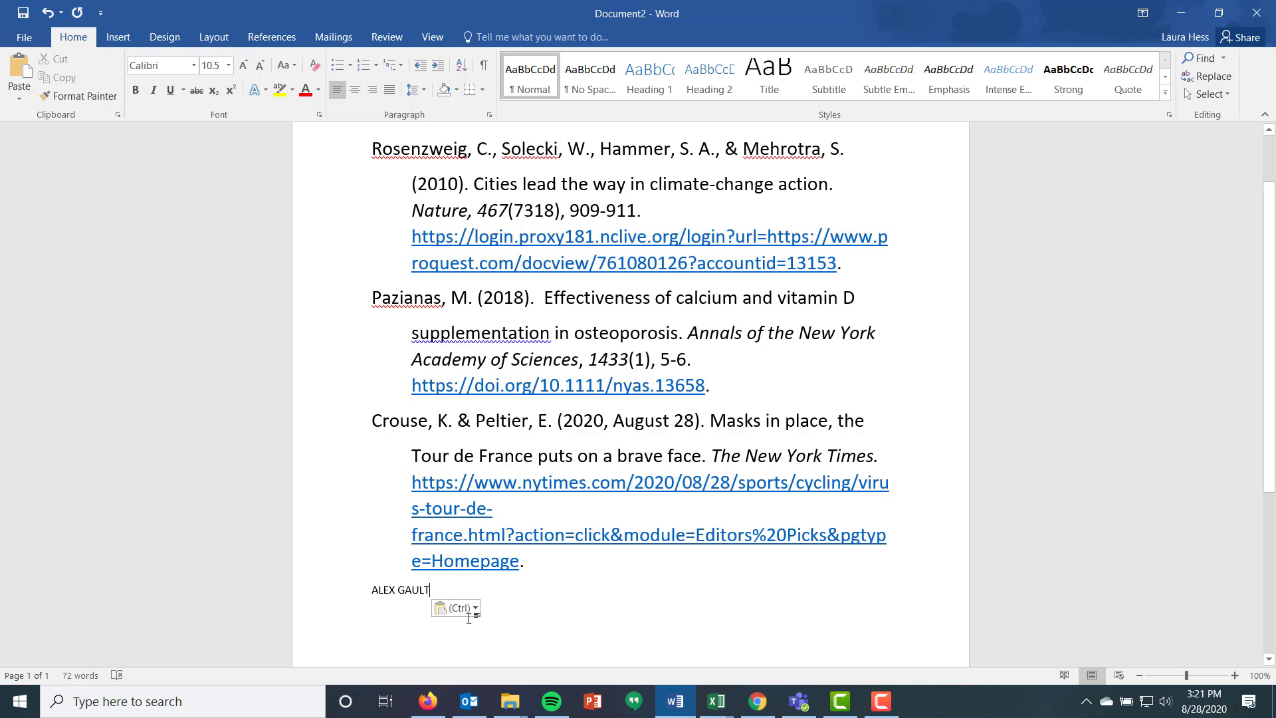
pyautogui.click(473, 615)
pyautogui.click(496, 553)
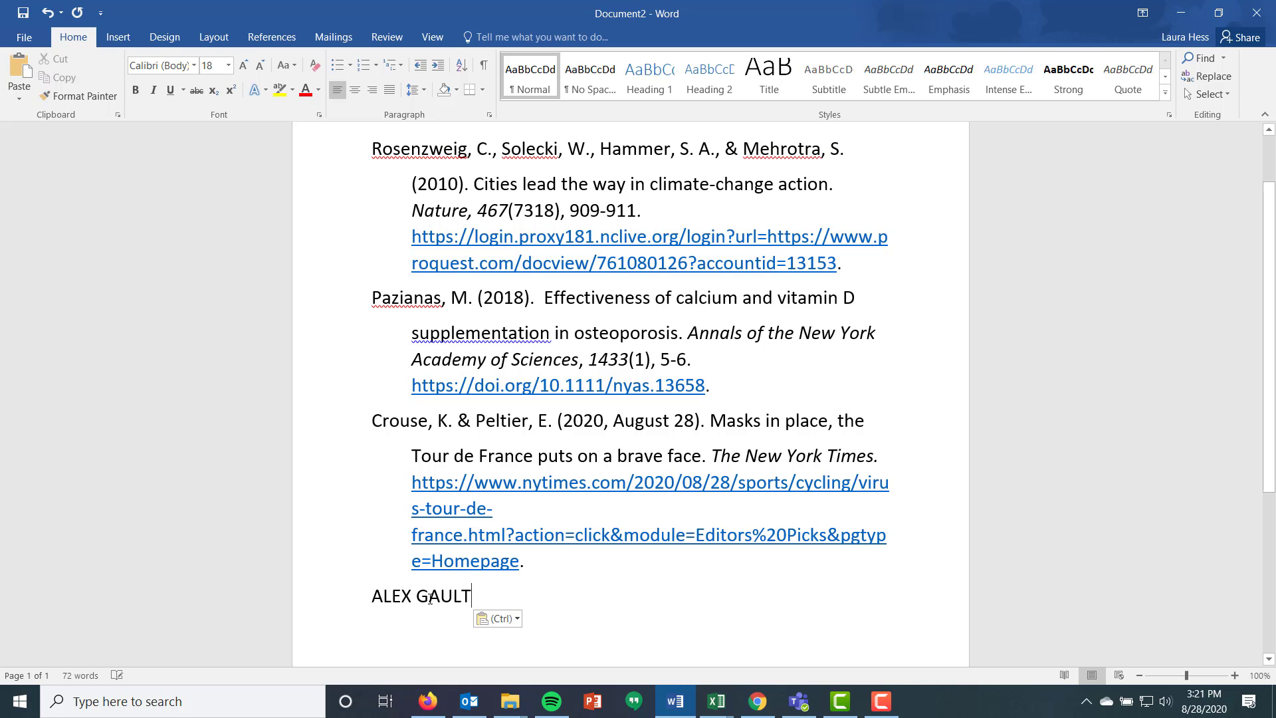
pyautogui.moveTo(418, 598); pyautogui.dragTo(884, 458)
pyautogui.press('Delete')
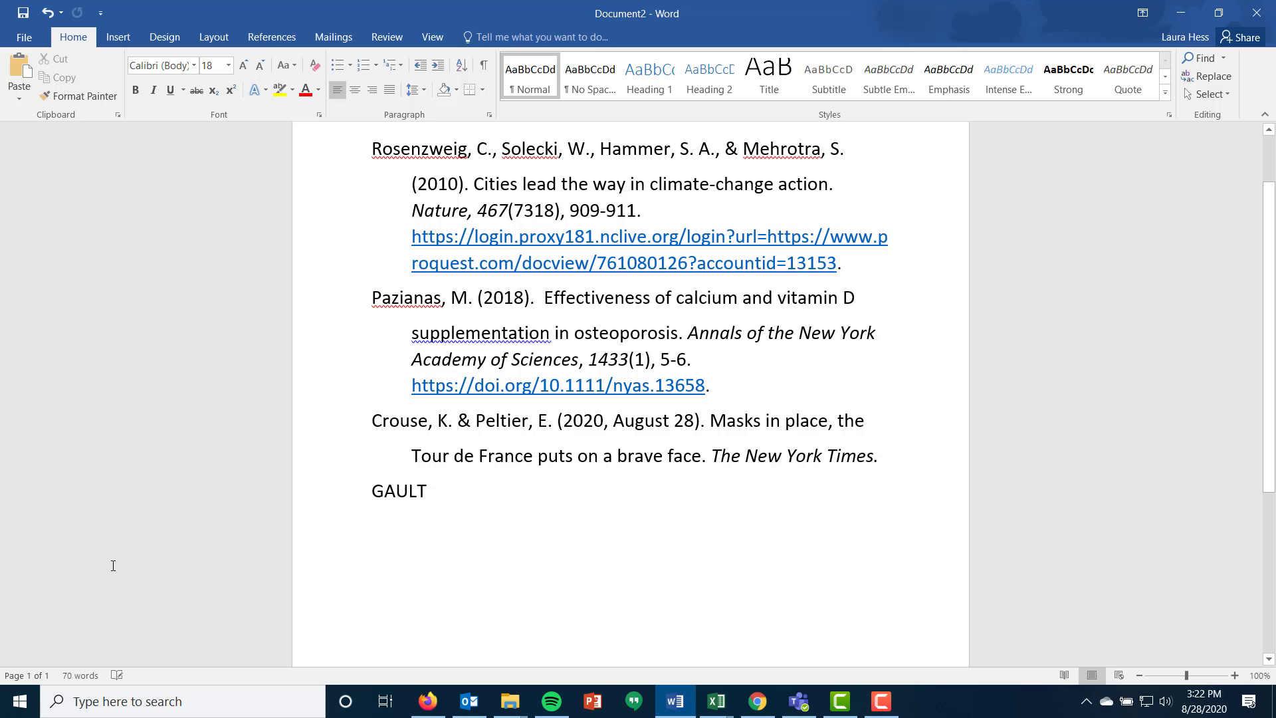
pyautogui.hotkey('ctrl', 'z')
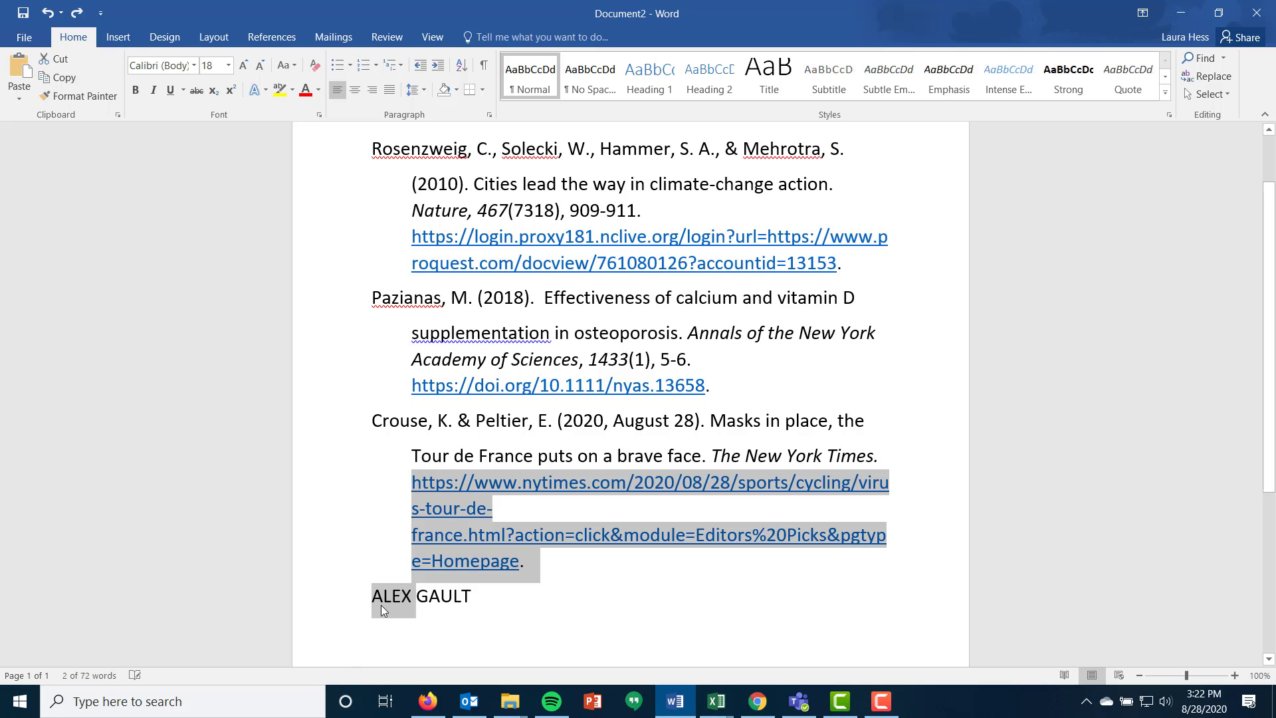
# Rewrite the author's name as the surname in normal capitalization, a comma and the first initial, followed by an opening parenthesis
pyautogui.click(383, 596)
pyautogui.moveTo(414, 596); pyautogui.dragTo(372, 596)
pyautogui.press('Delete')
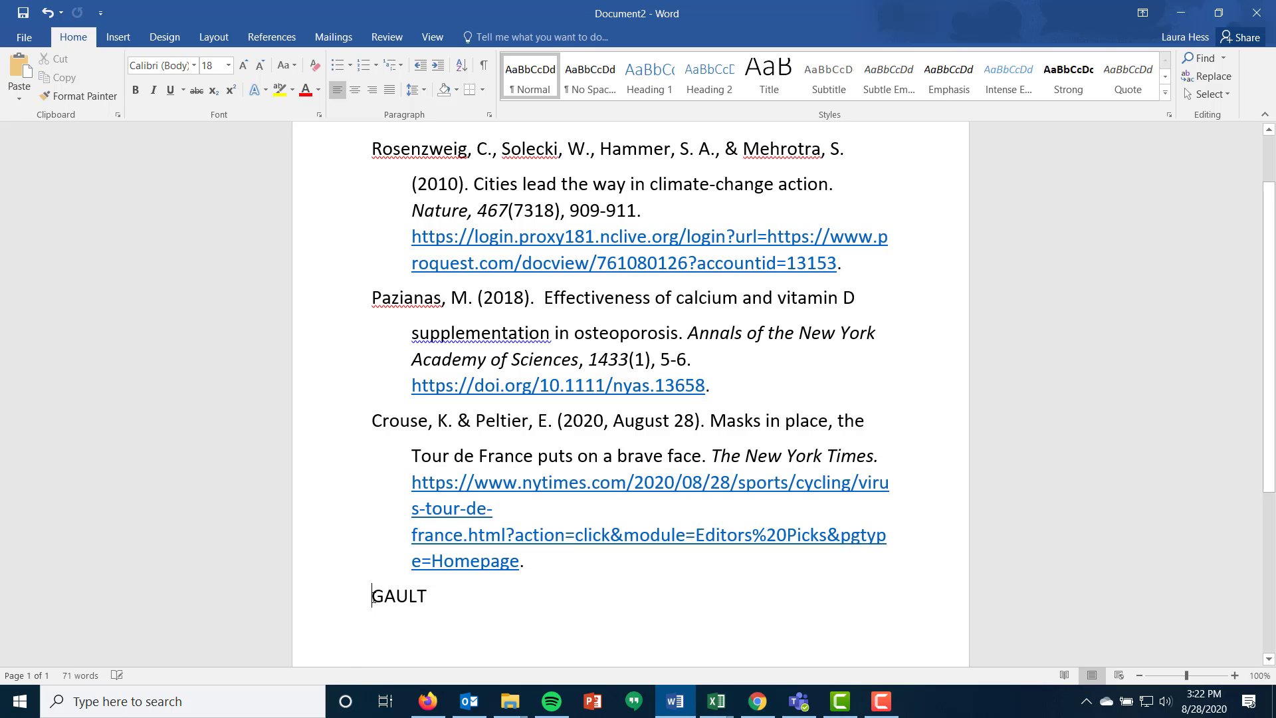
pyautogui.press('Right')
pyautogui.press('Delete')
pyautogui.press('Delete')
pyautogui.press('Delete')
pyautogui.press('Delete')
pyautogui.write('ault, A. (')
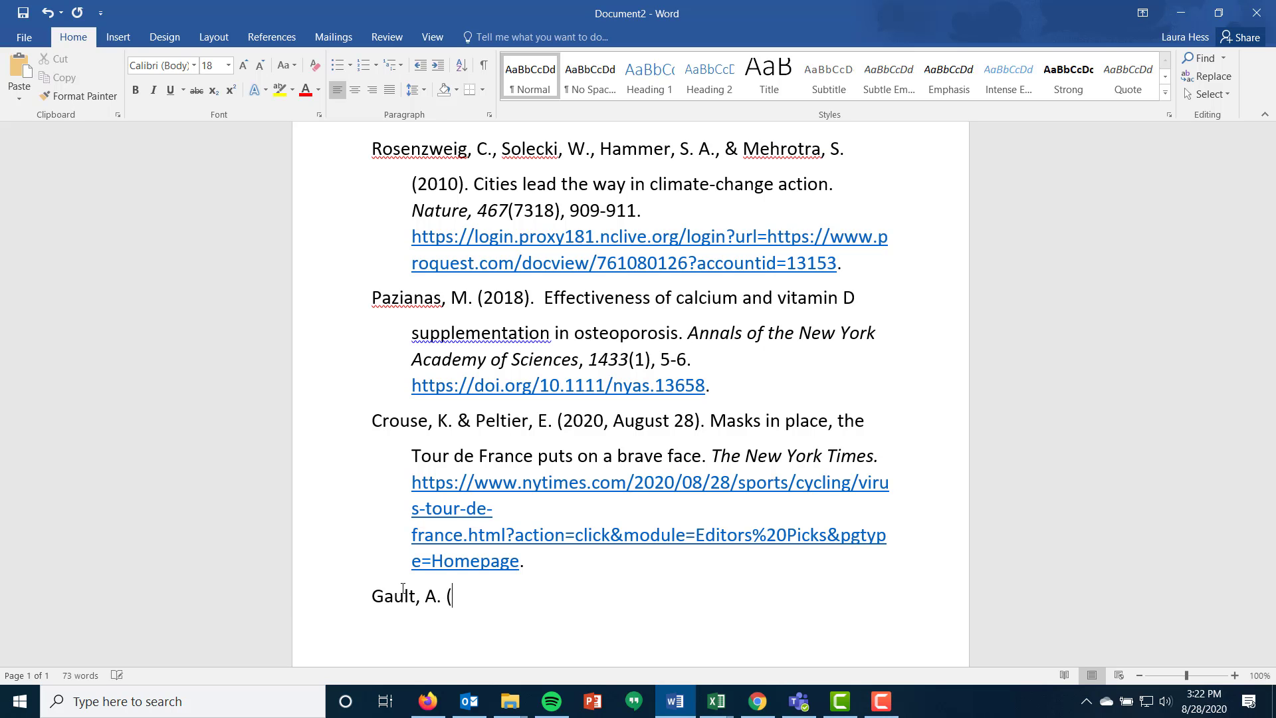
# Check the publication date of the NewsBank article in Chrome and add "2020," after the opening parenthesis in Word
pyautogui.click(431, 702)
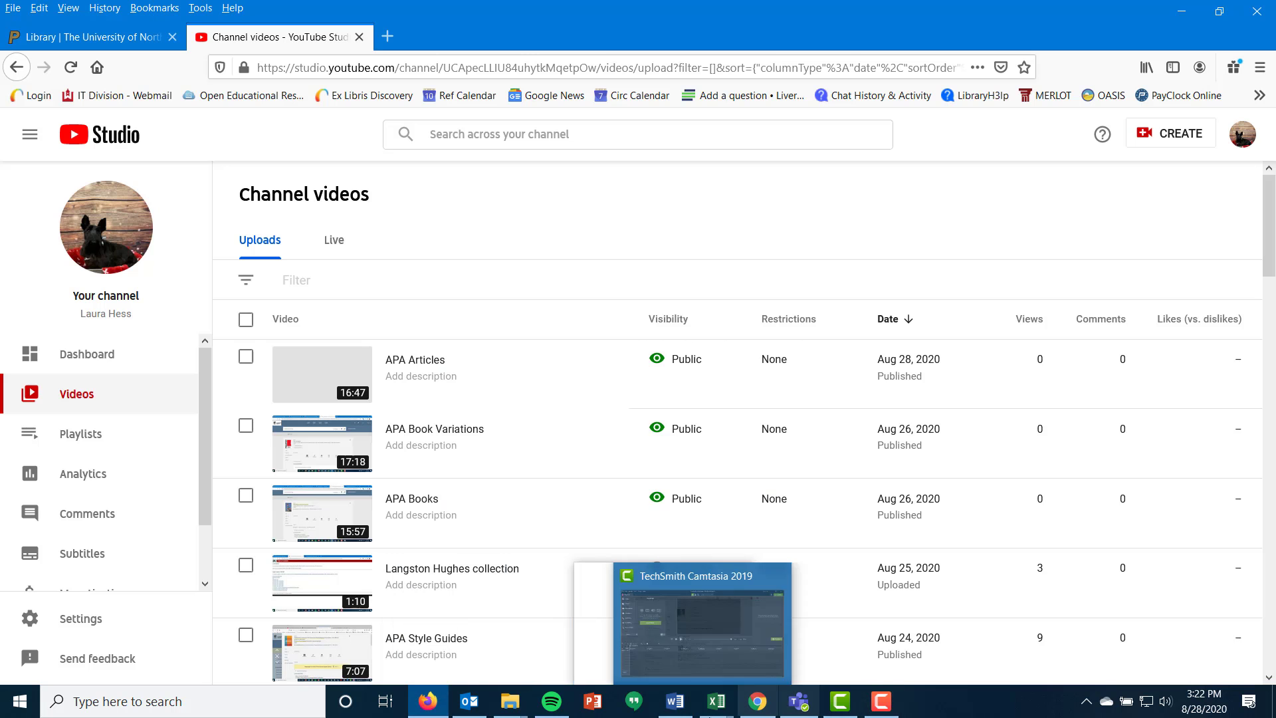
pyautogui.moveTo(716, 703)
pyautogui.click(758, 701)
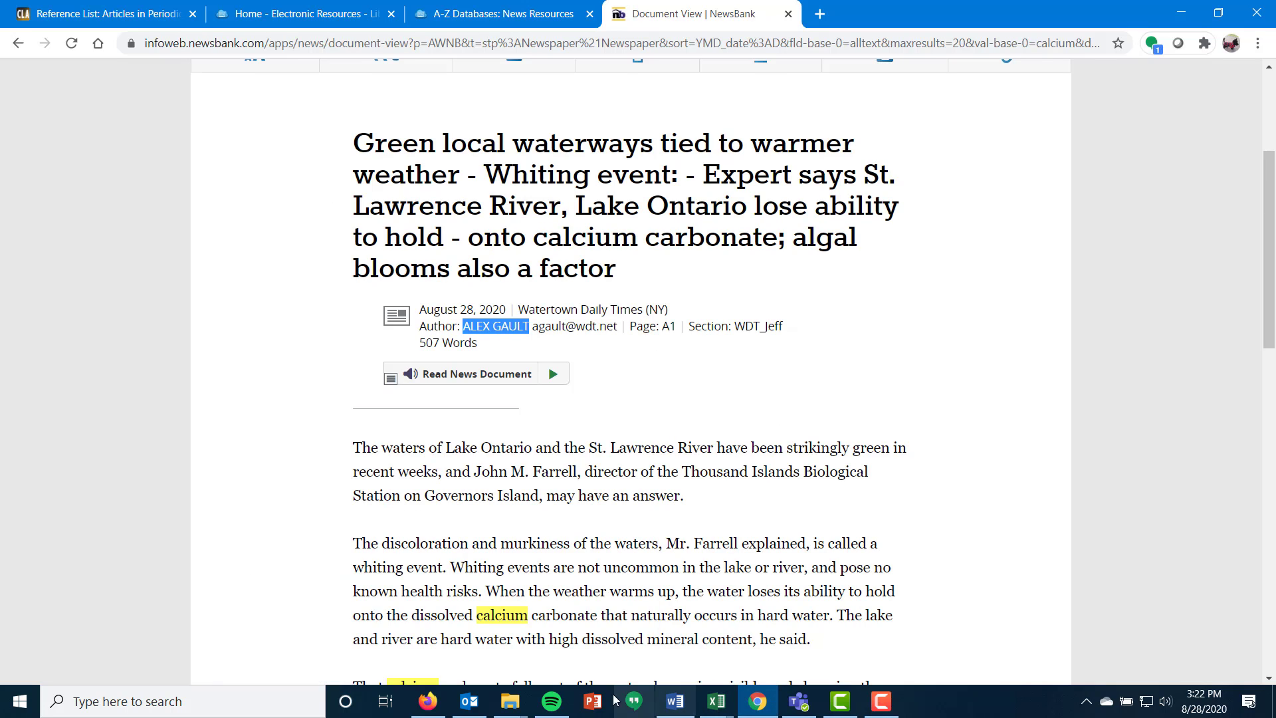
pyautogui.click(498, 326)
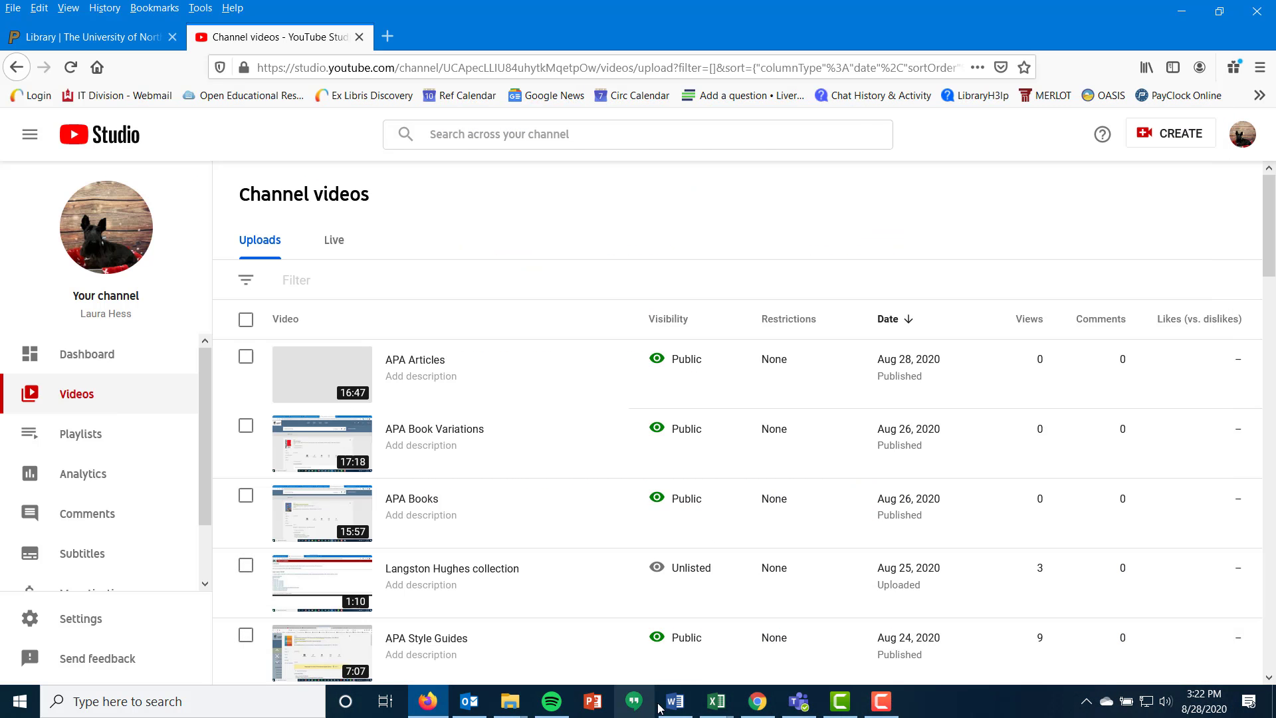
pyautogui.click(667, 703)
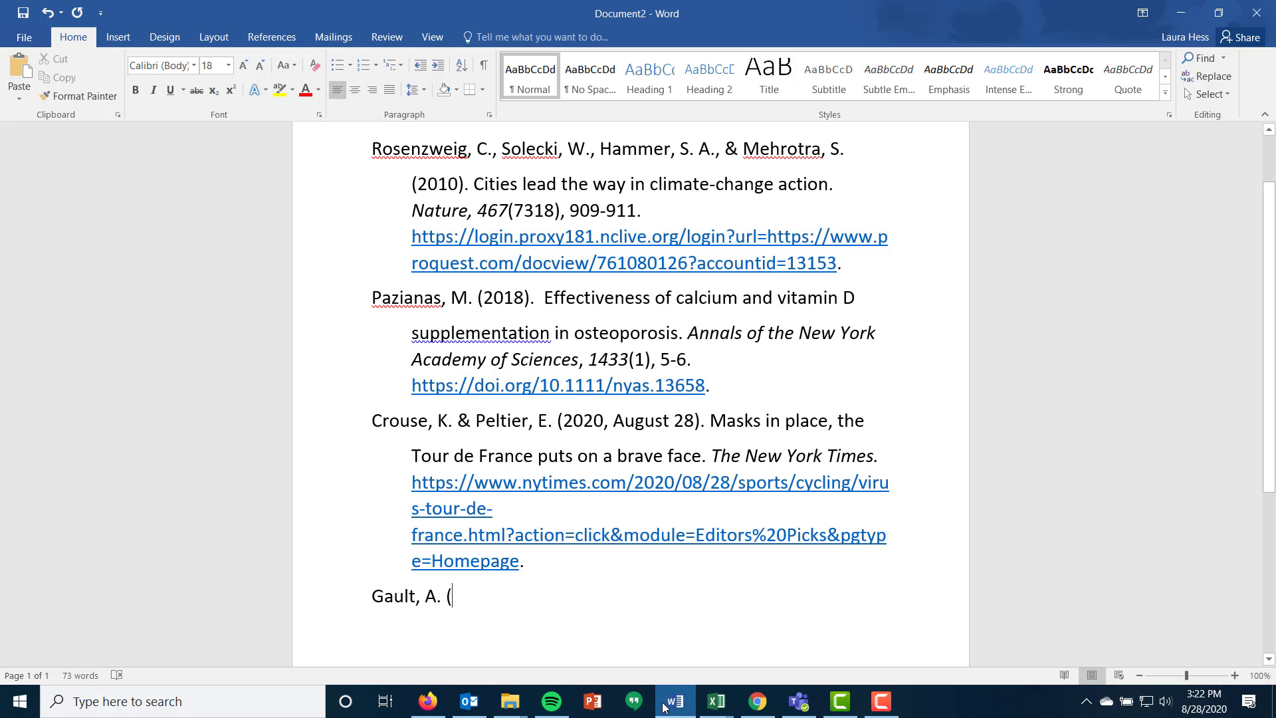
pyautogui.write('2020,')
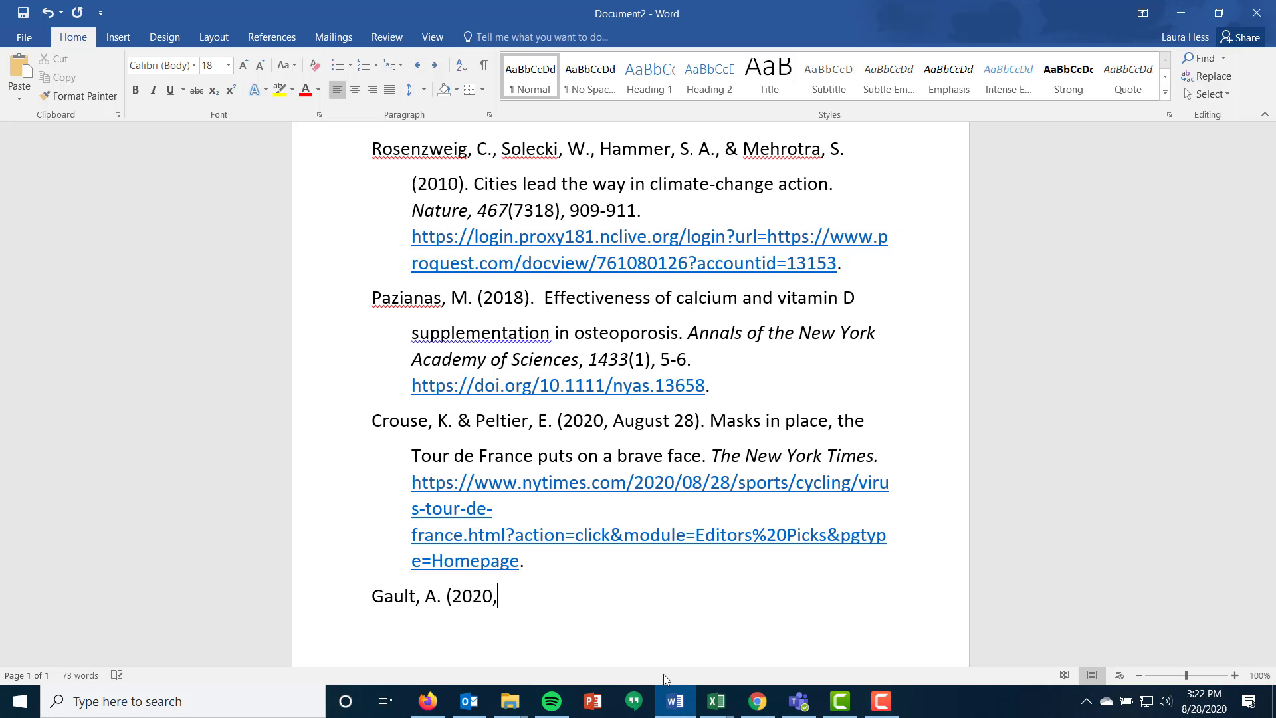
# Complete the reference's date with "August 28" followed by a closing parenthesis and a period
pyautogui.write(' Augst')
pyautogui.press('BackSpace')
pyautogui.press('BackSpace')
pyautogui.write('ust ')
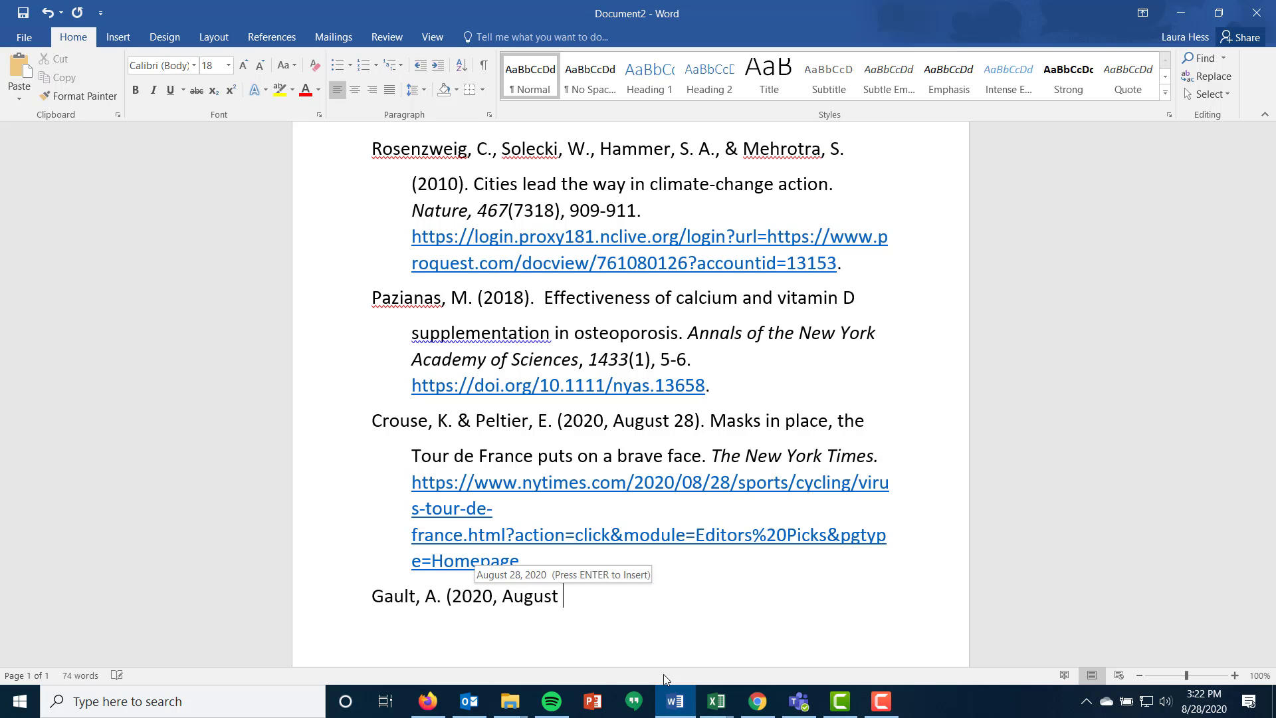
pyautogui.write('28(')
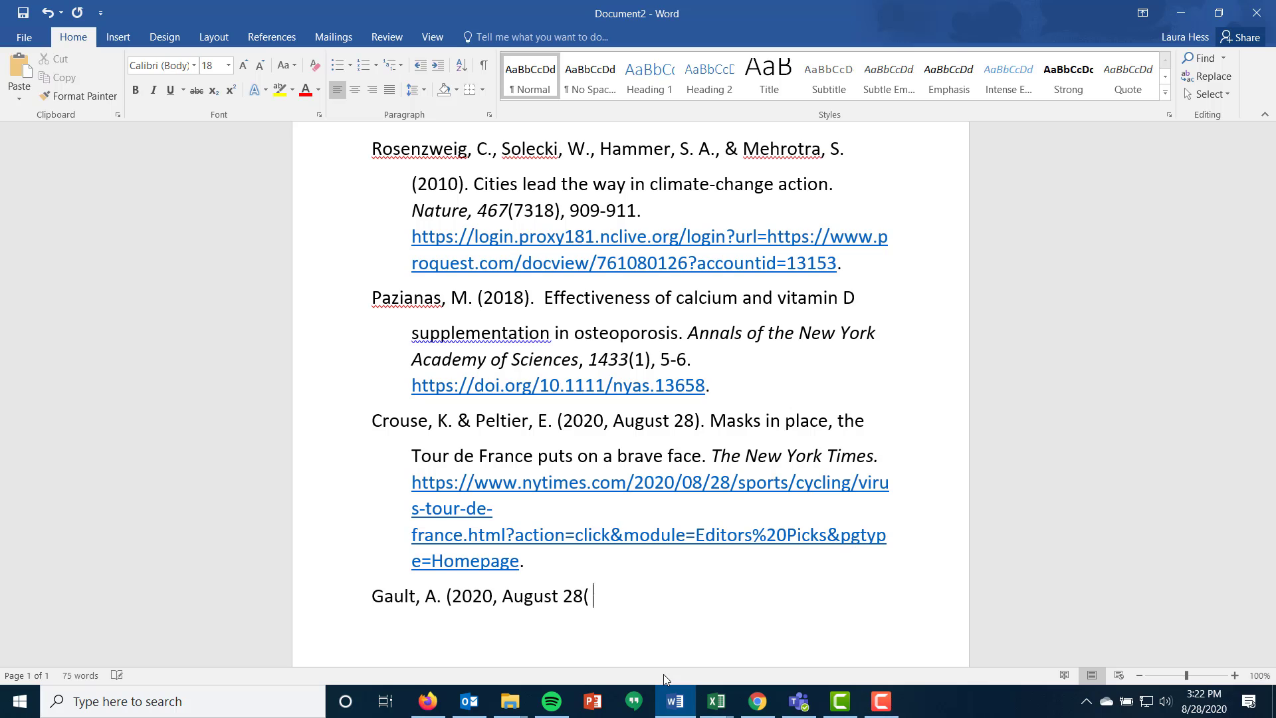
pyautogui.press('BackSpace')
pyautogui.press('BackSpace')
pyautogui.write(').')
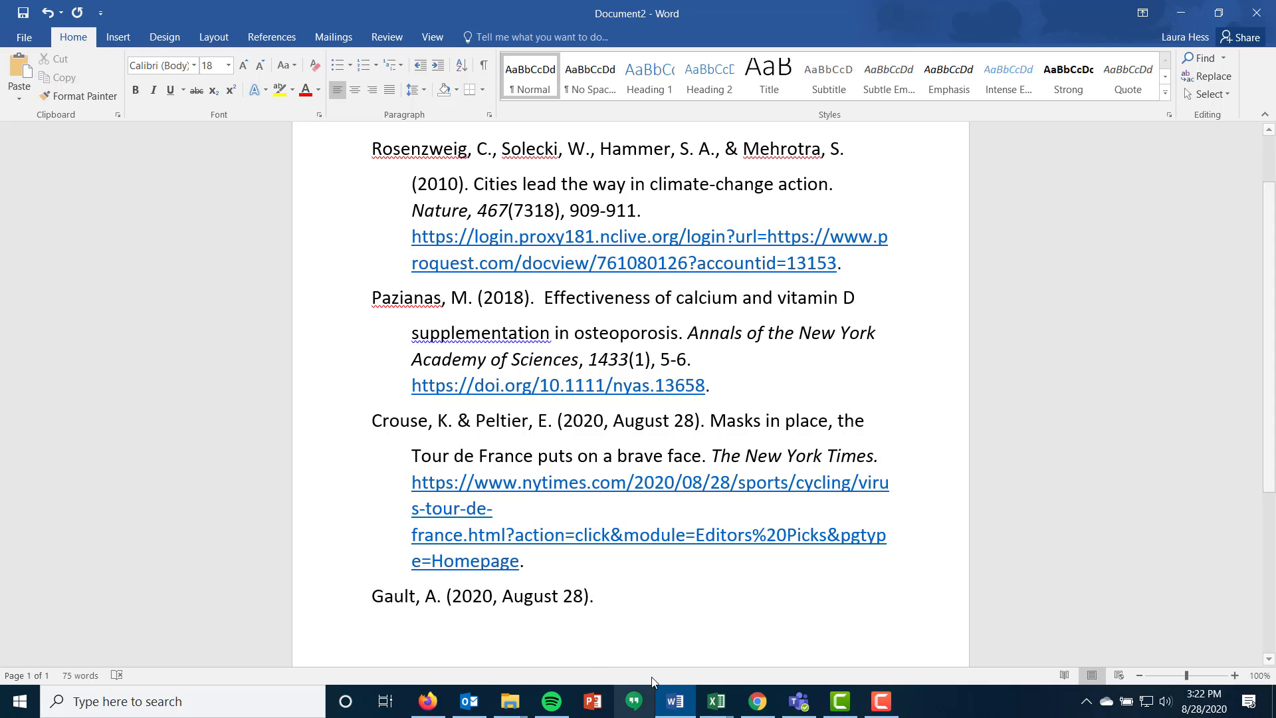
# Switch to Chrome, copy the article's full headline and examine the colon and dash after "Whiting event"
pyautogui.click(757, 701)
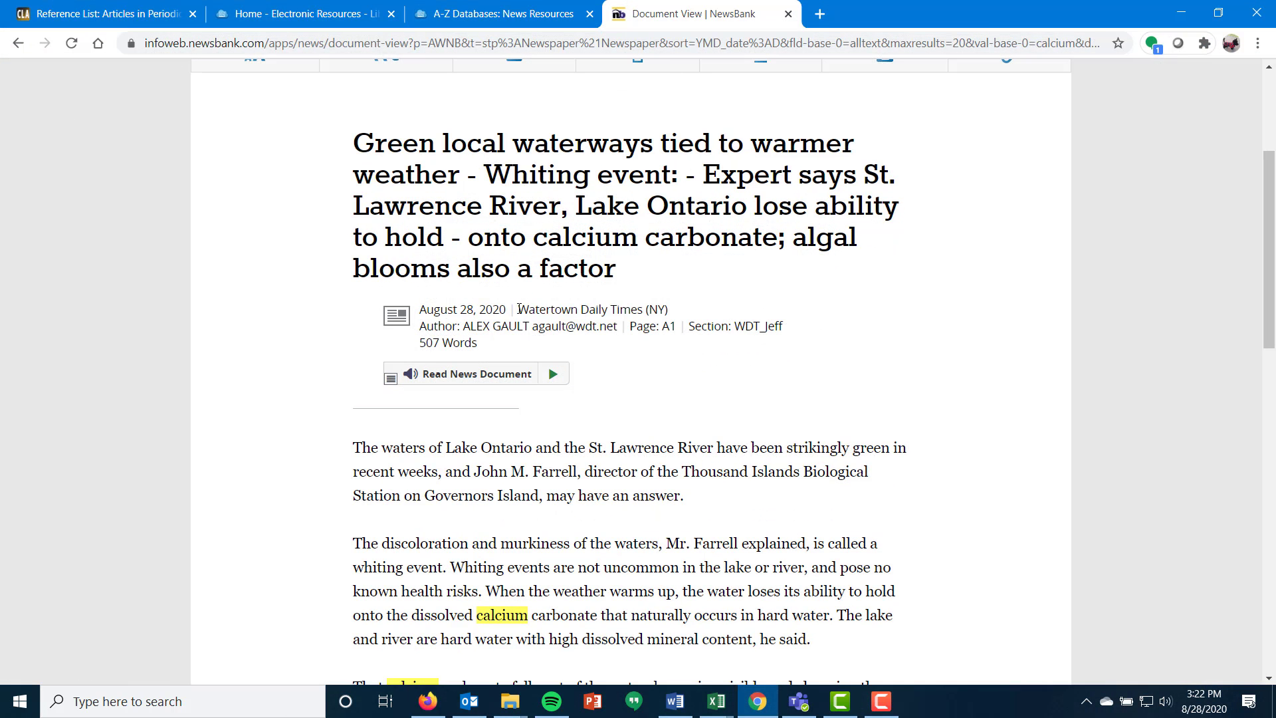
pyautogui.moveTo(642, 281); pyautogui.dragTo(342, 149)
pyautogui.hotkey('ctrl', 'c')
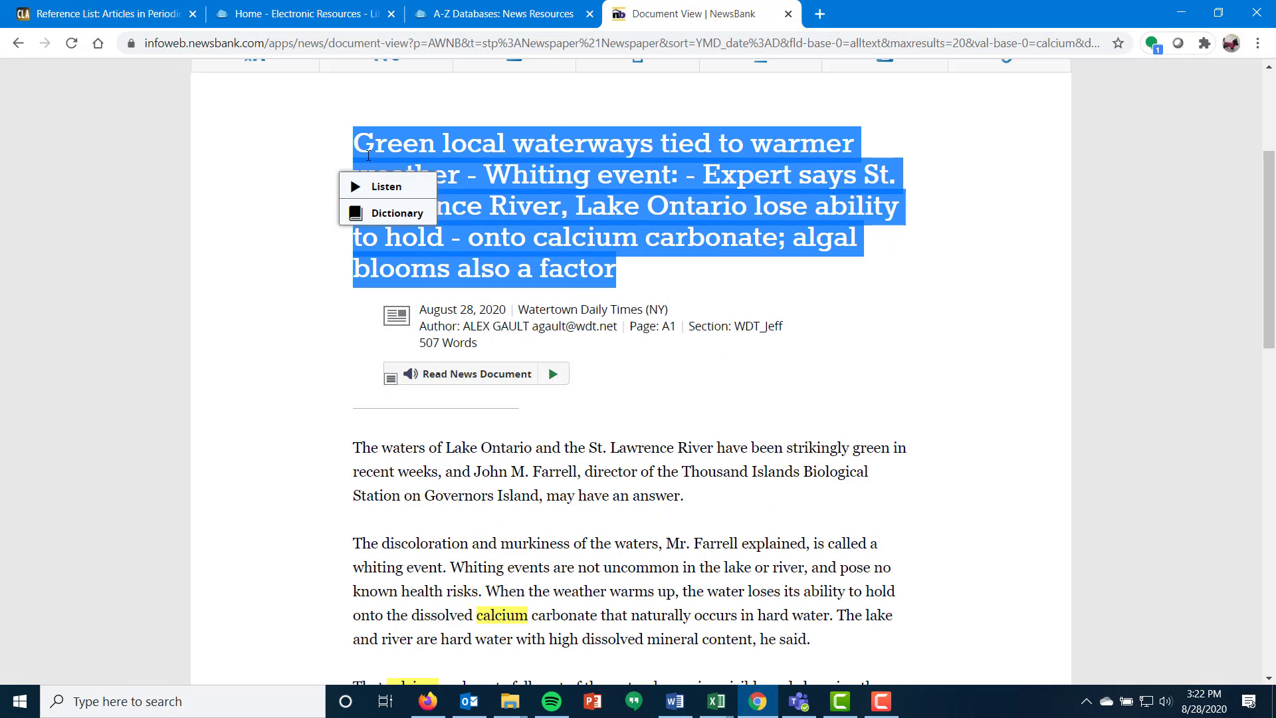
pyautogui.rightClick(365, 153)
pyautogui.click(275, 424)
pyautogui.click(699, 177)
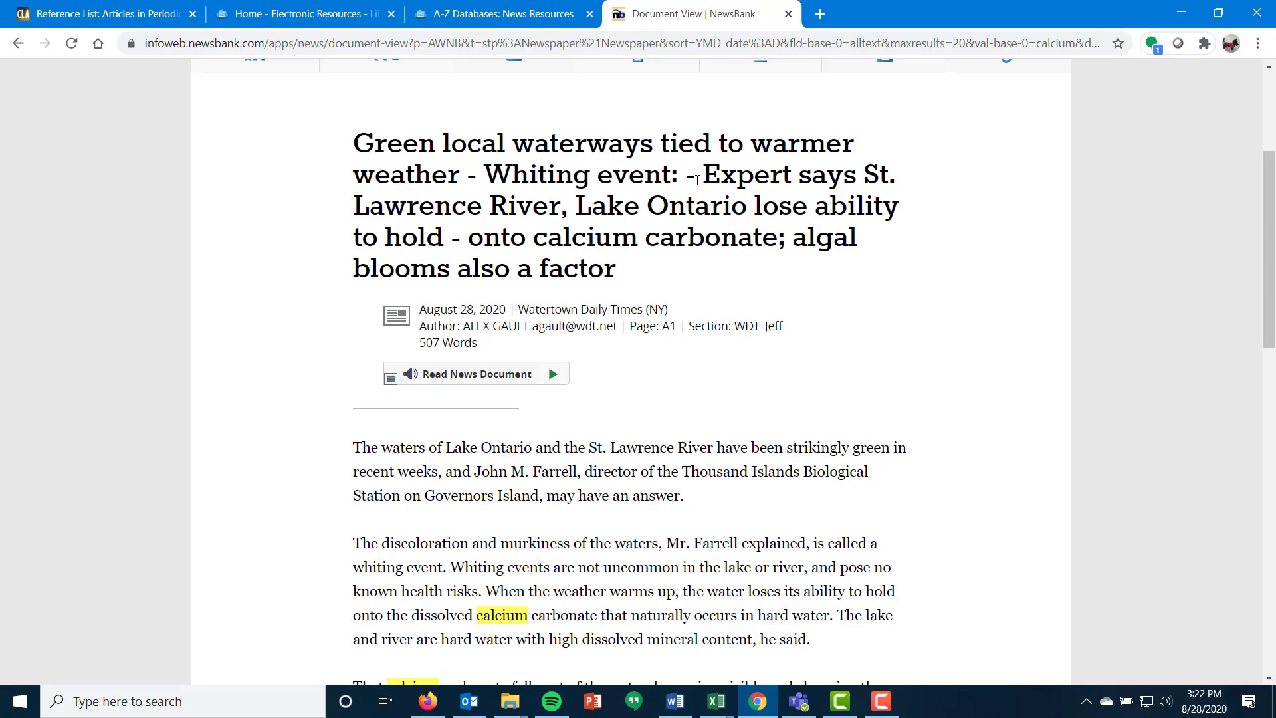
pyautogui.doubleClick(691, 180)
pyautogui.moveTo(682, 179); pyautogui.dragTo(670, 178)
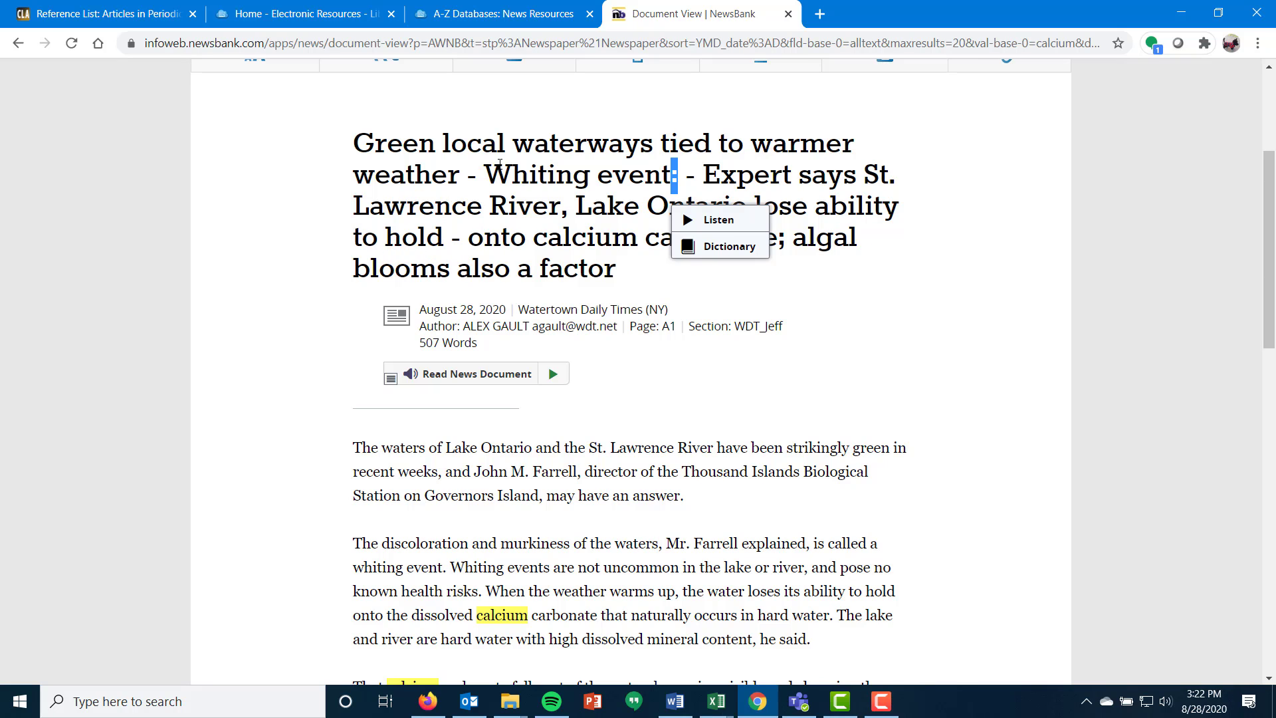
# Switch to Word and paste the article headline after the date as text only
pyautogui.click(696, 710)
pyautogui.hotkey('ctrl', 'v')
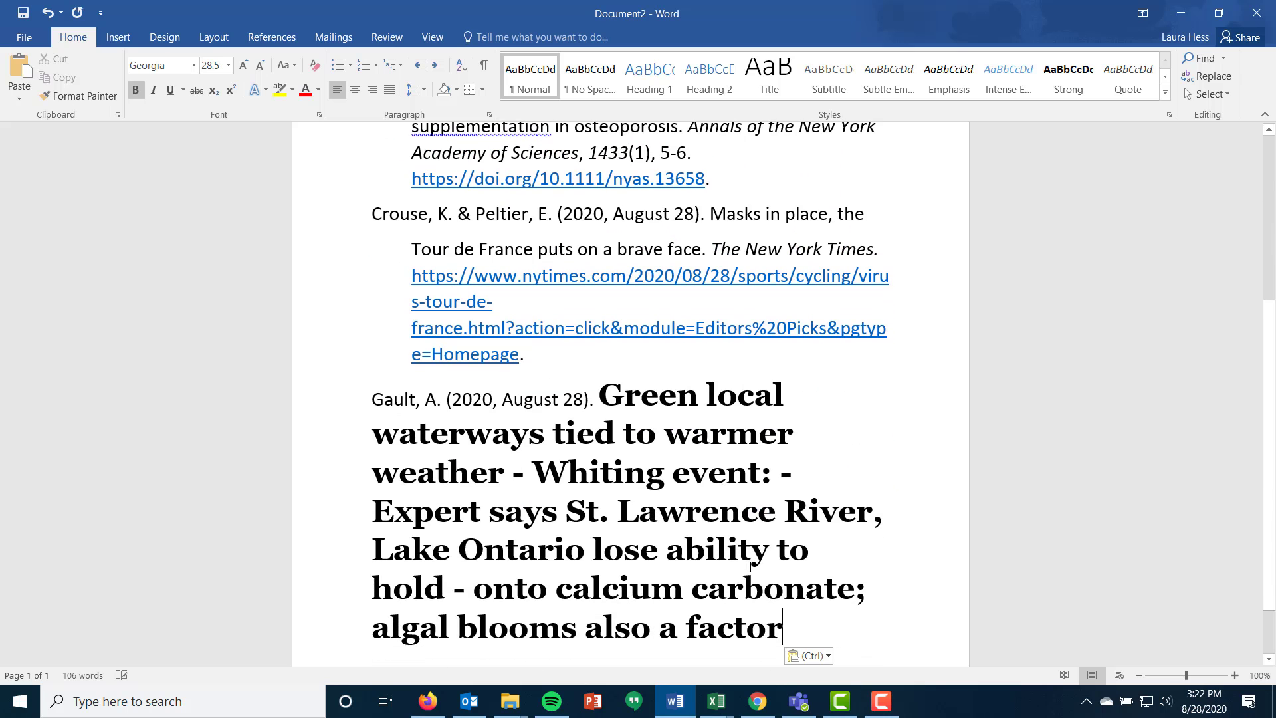
pyautogui.click(811, 656)
pyautogui.click(848, 620)
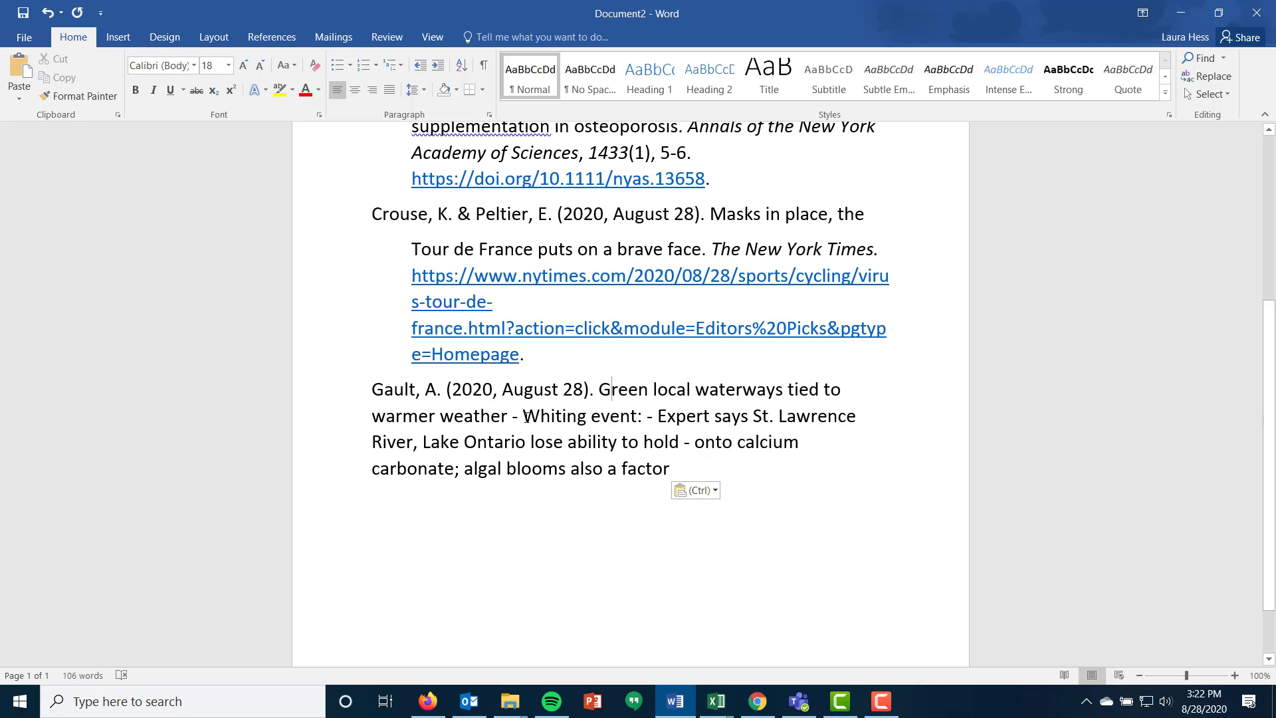
# Change "Whiting" to lowercase "whiting" in the article title and end the title with a period
pyautogui.click(664, 425)
pyautogui.click(540, 417)
pyautogui.press('BackSpace')
pyautogui.write('w')
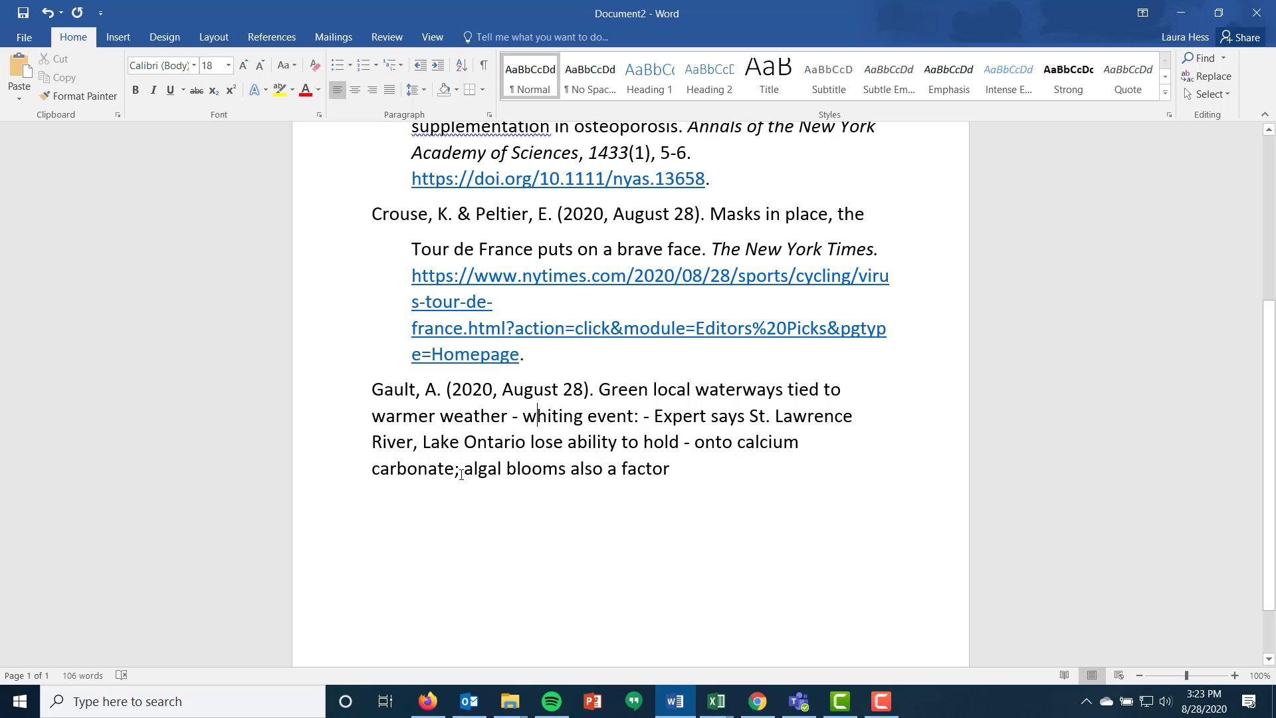
pyautogui.click(639, 470)
pyautogui.click(783, 476)
pyautogui.write('.')
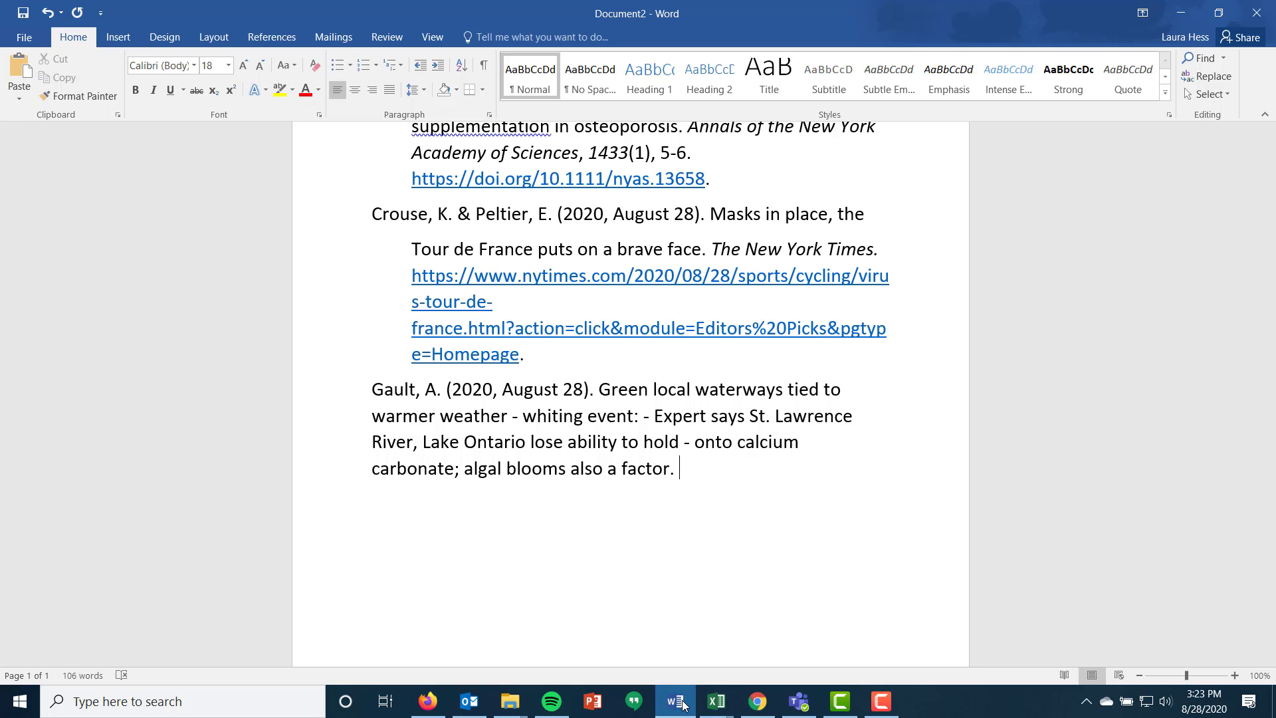
# Switch to Chrome and copy the newspaper name "Watertown Daily Times (NY)" from the article's citation details
pyautogui.click(758, 701)
pyautogui.scroll(3, 581, 560)
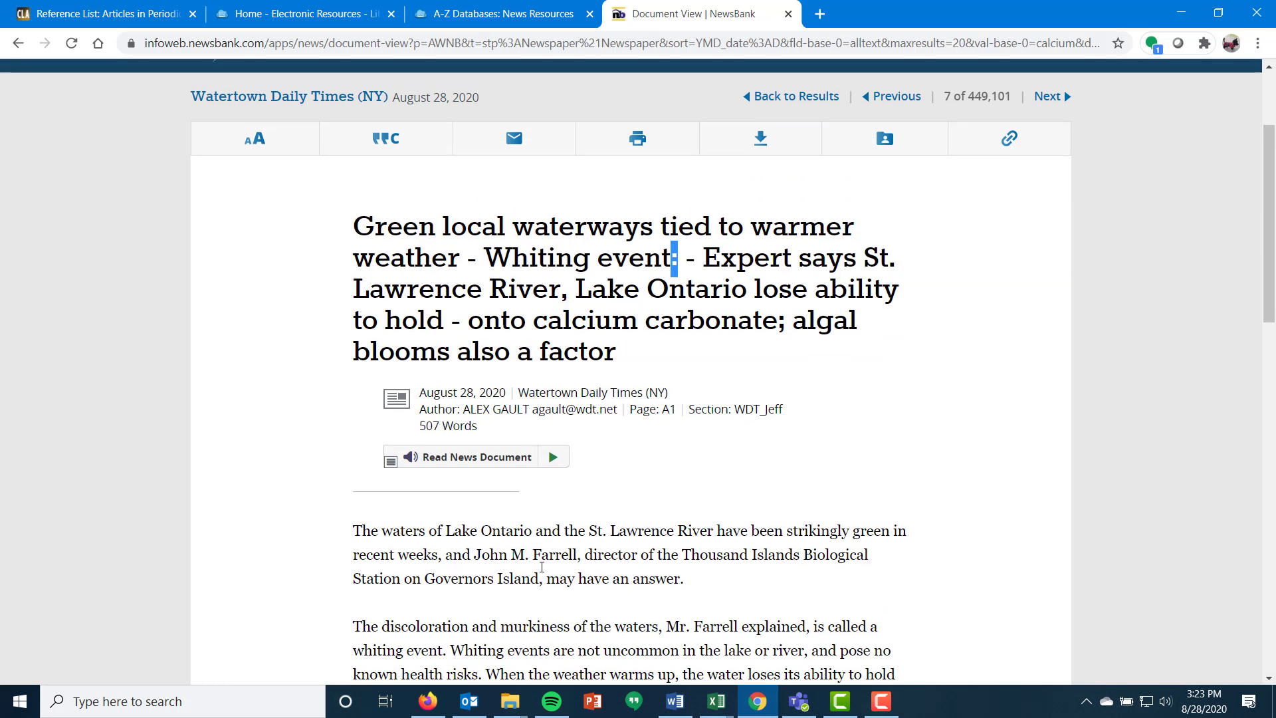
pyautogui.scroll(-1, 543, 572)
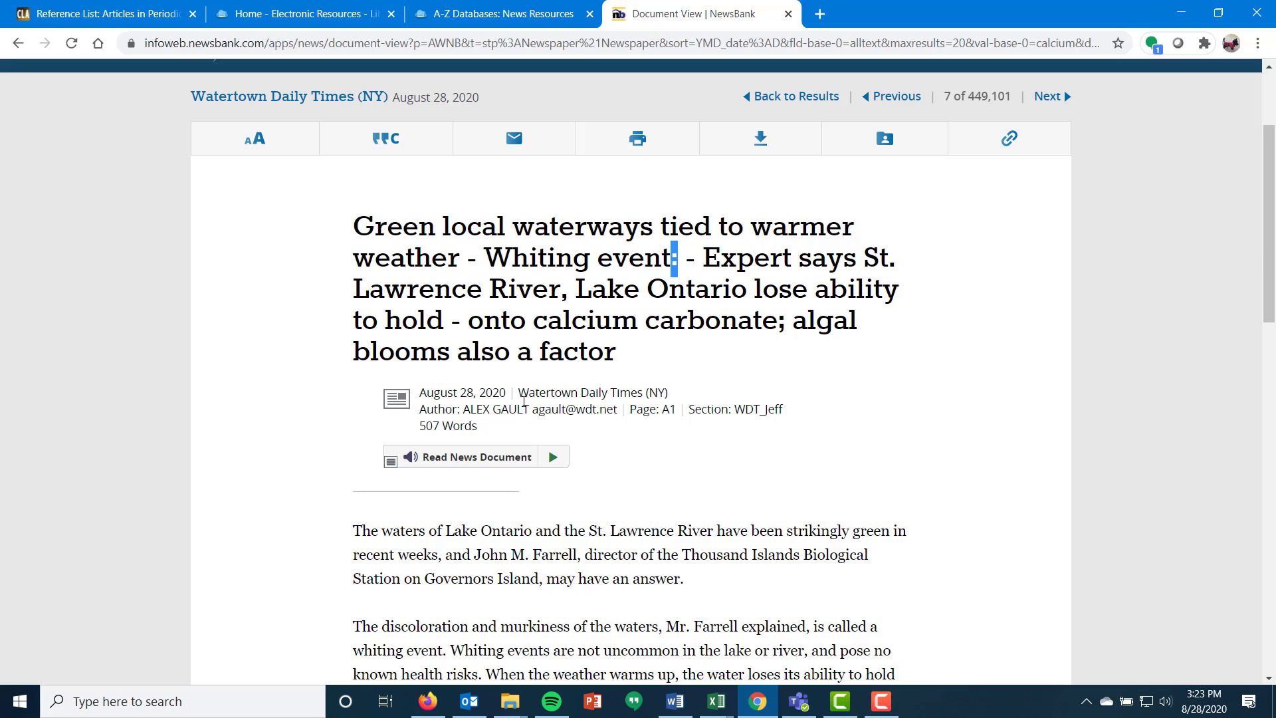
pyautogui.moveTo(516, 393); pyautogui.dragTo(671, 394)
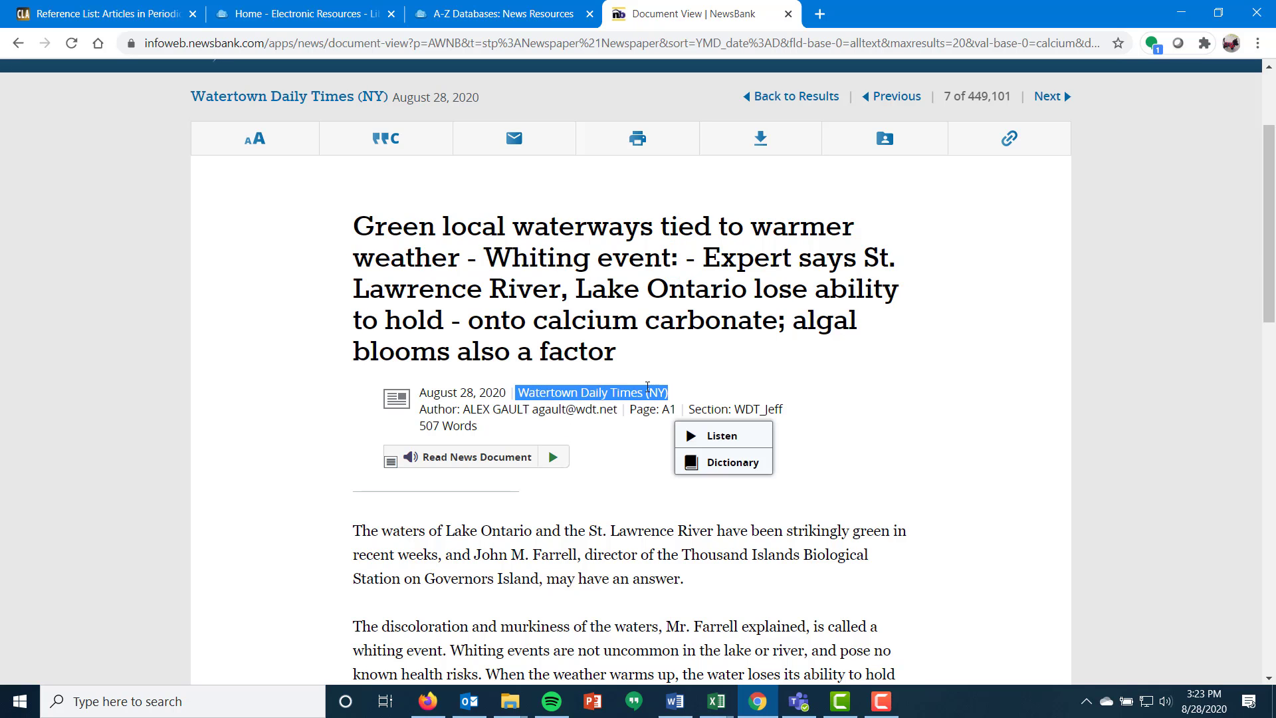
pyautogui.rightClick(648, 389)
pyautogui.click(671, 400)
# Switch to Word, paste the newspaper name after the article title as text only and place the cursor after "(NY)"
pyautogui.click(675, 701)
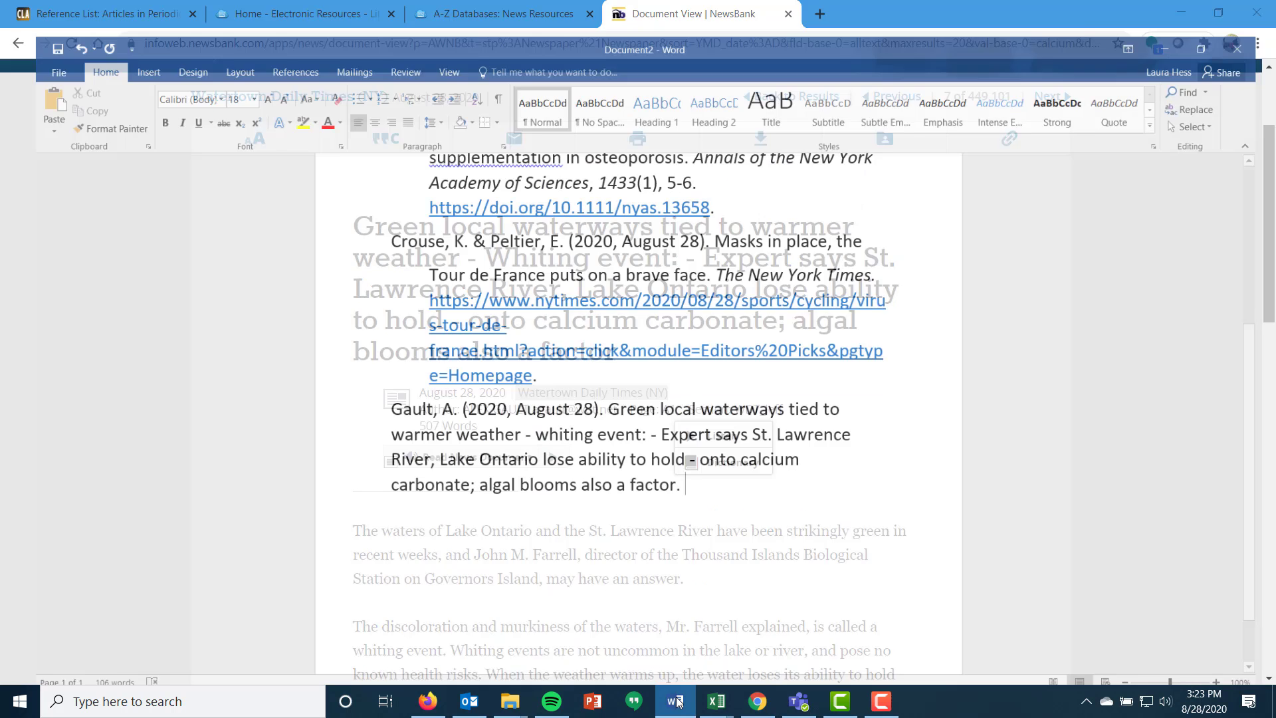
pyautogui.hotkey('ctrl', 'v')
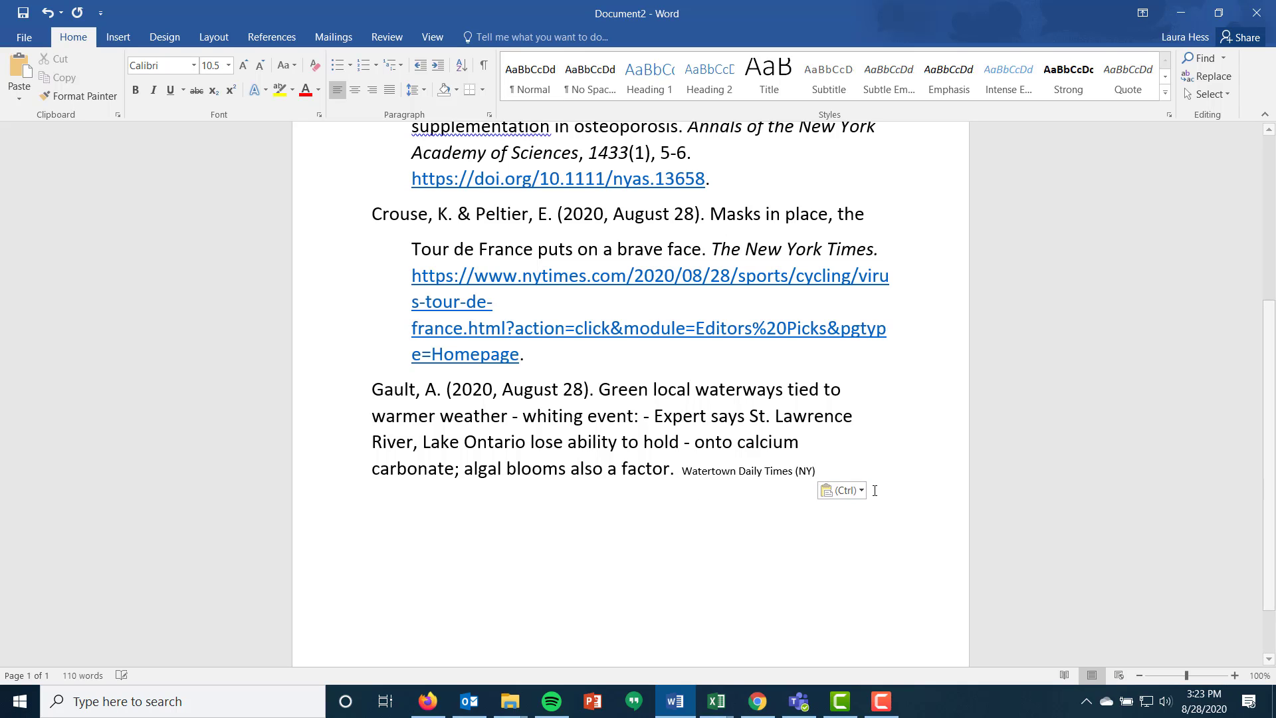
pyautogui.click(862, 491)
pyautogui.click(876, 531)
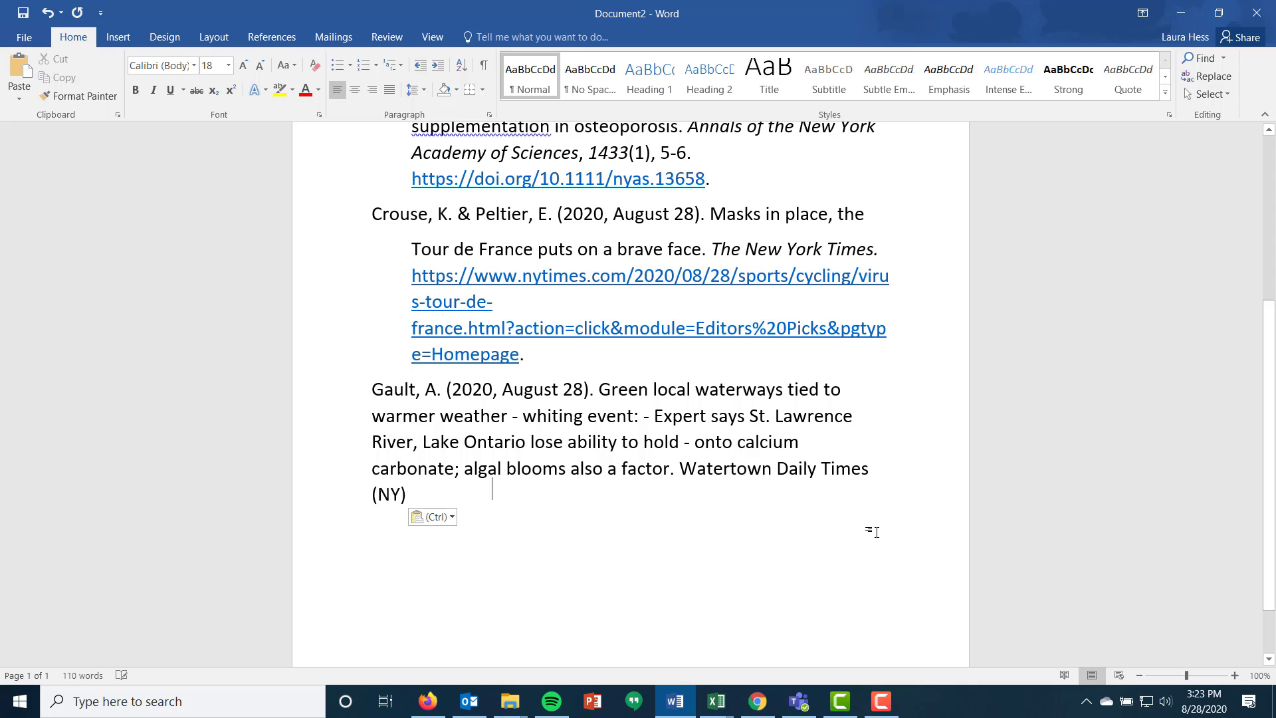
pyautogui.moveTo(680, 468); pyautogui.dragTo(771, 469)
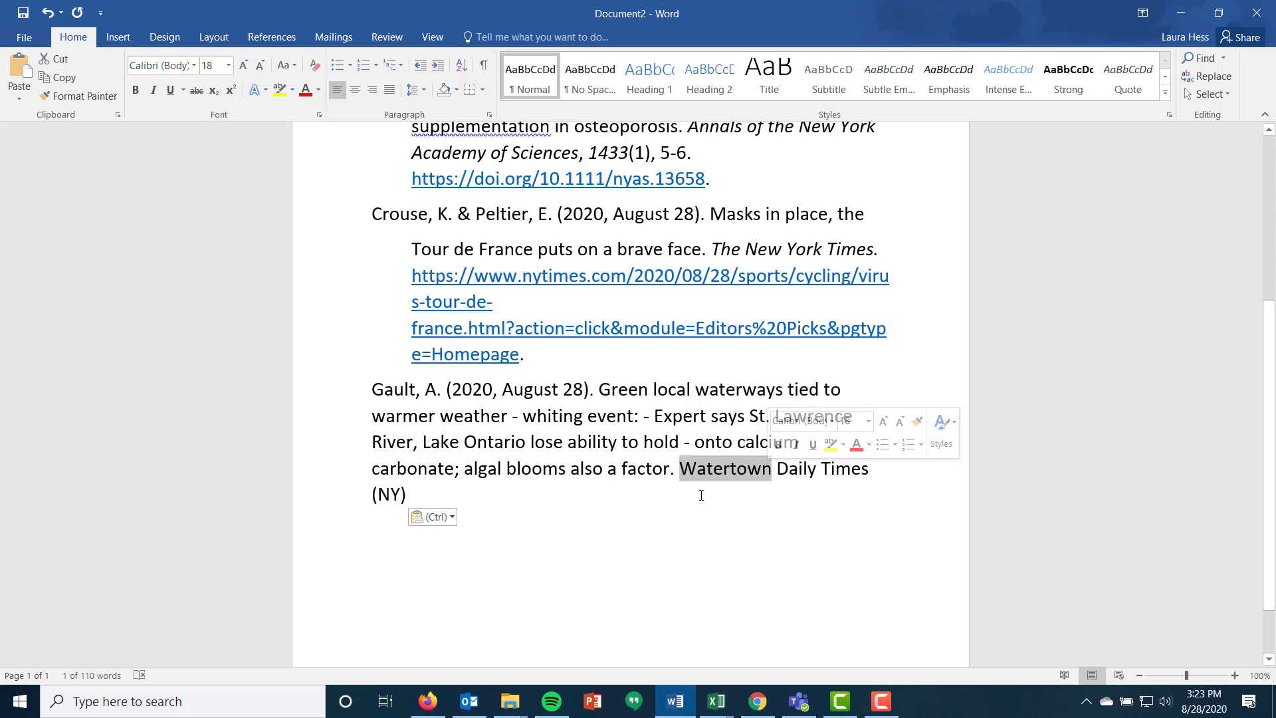
pyautogui.click(408, 493)
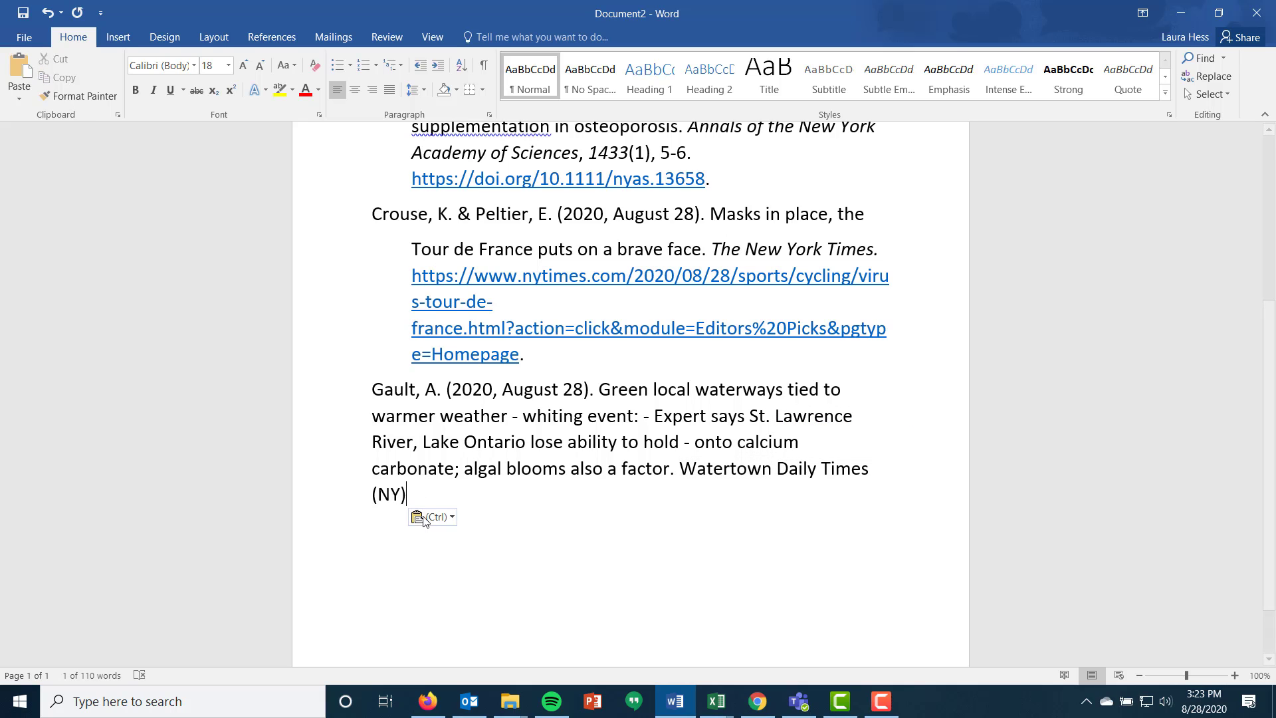
# Italicize the newspaper name "Watertown Daily Times (NY)" in the last reference and add a period after it
pyautogui.moveTo(680, 468); pyautogui.dragTo(672, 507)
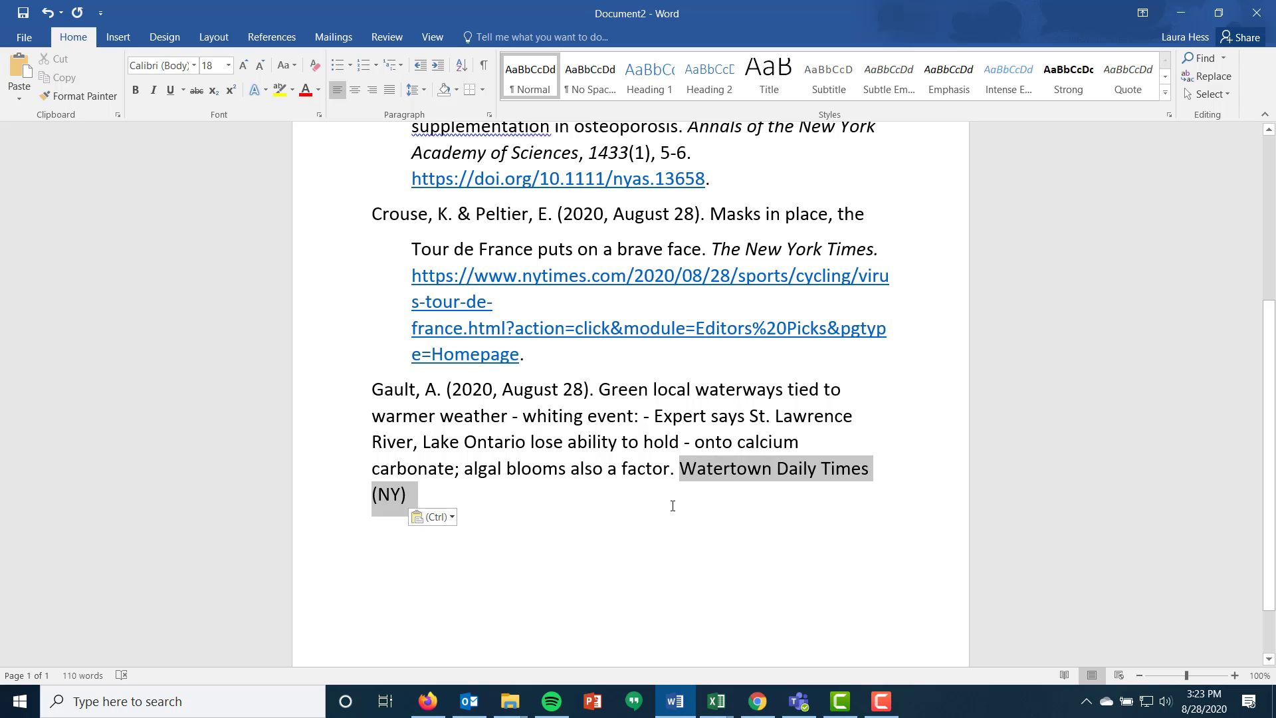
pyautogui.click(158, 91)
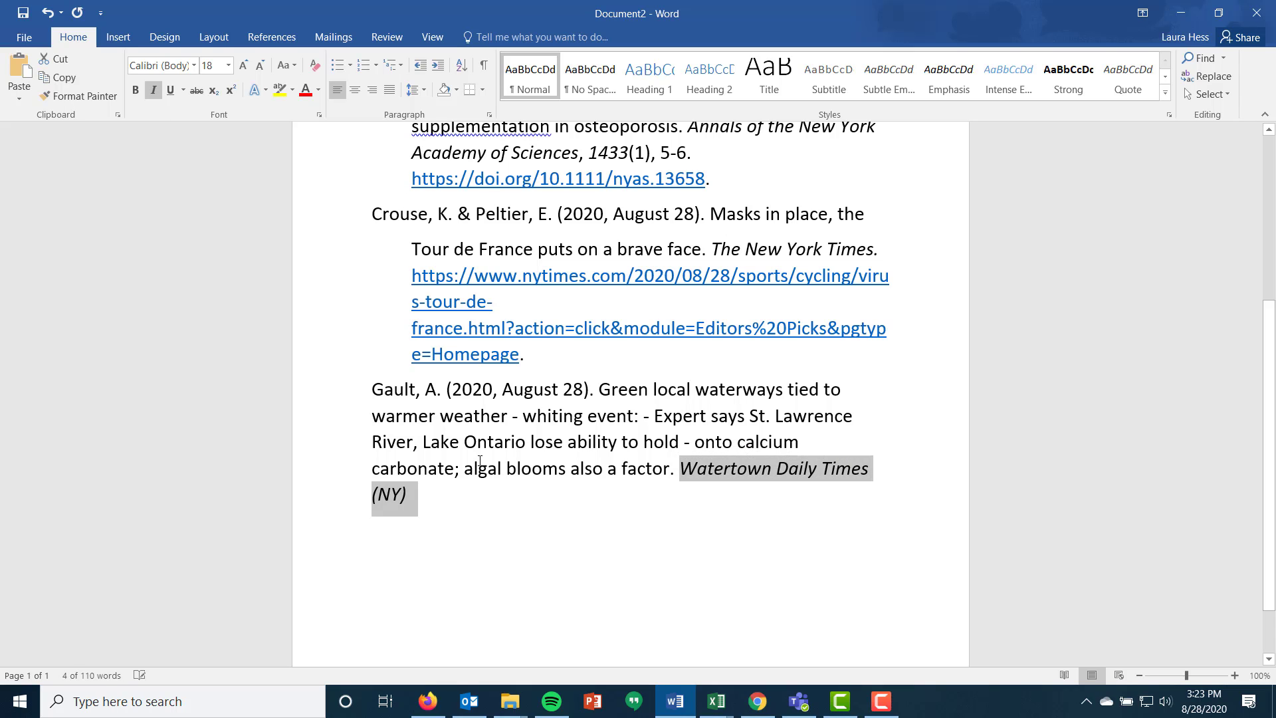
pyautogui.click(421, 502)
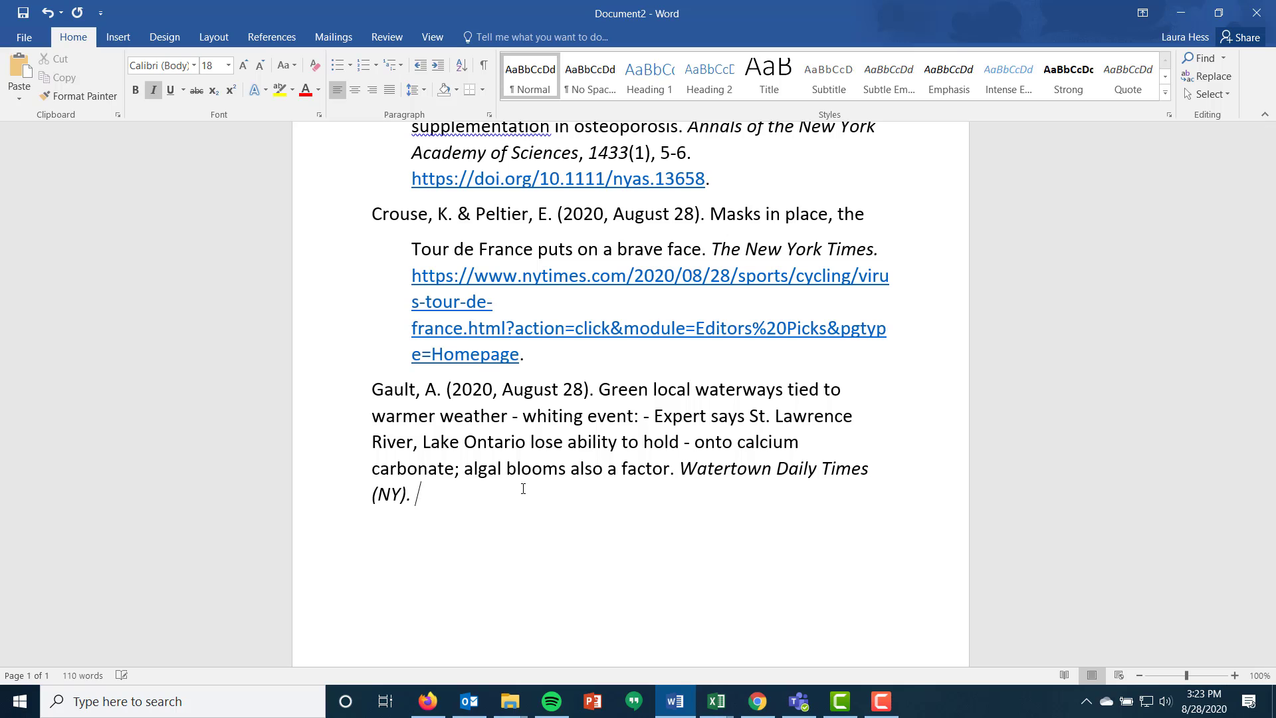
# Replace the period after the newspaper name with a comma and turn italics off for the text that follows
pyautogui.hotkey('ctrl', 'i')
pyautogui.press('BackSpace')
pyautogui.press('BackSpace')
pyautogui.write(',')
pyautogui.hotkey('ctrl', 'i')
# Check the article's page number in Chrome, return to Word and add "A1." after the newspaper name
pyautogui.hotkey('alt', 'Tab')
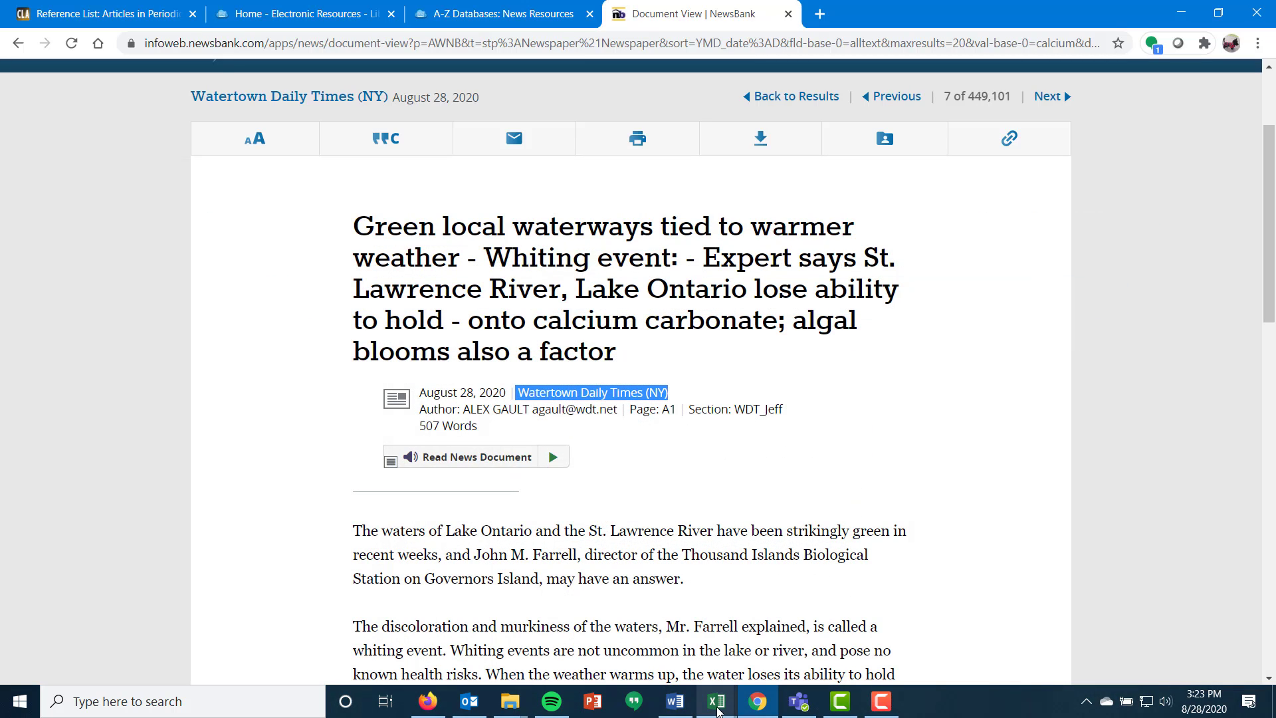
pyautogui.click(659, 675)
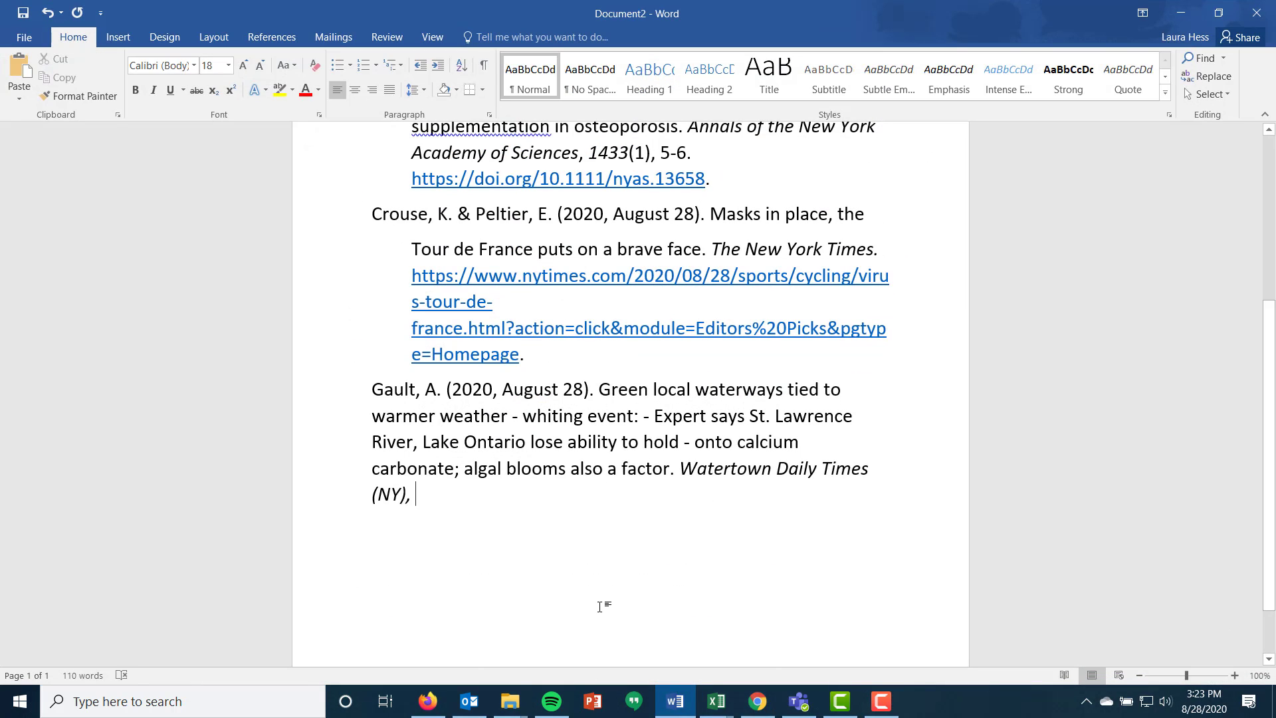
pyautogui.write('A1')
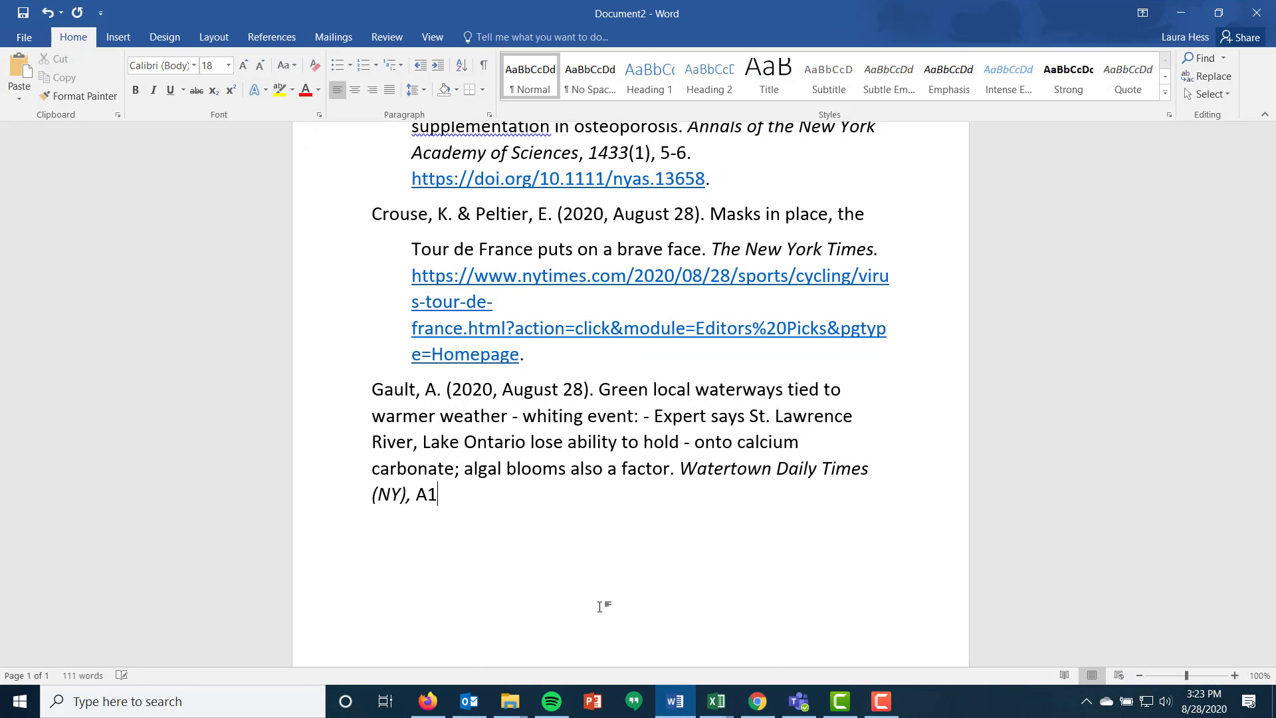
pyautogui.write('.')
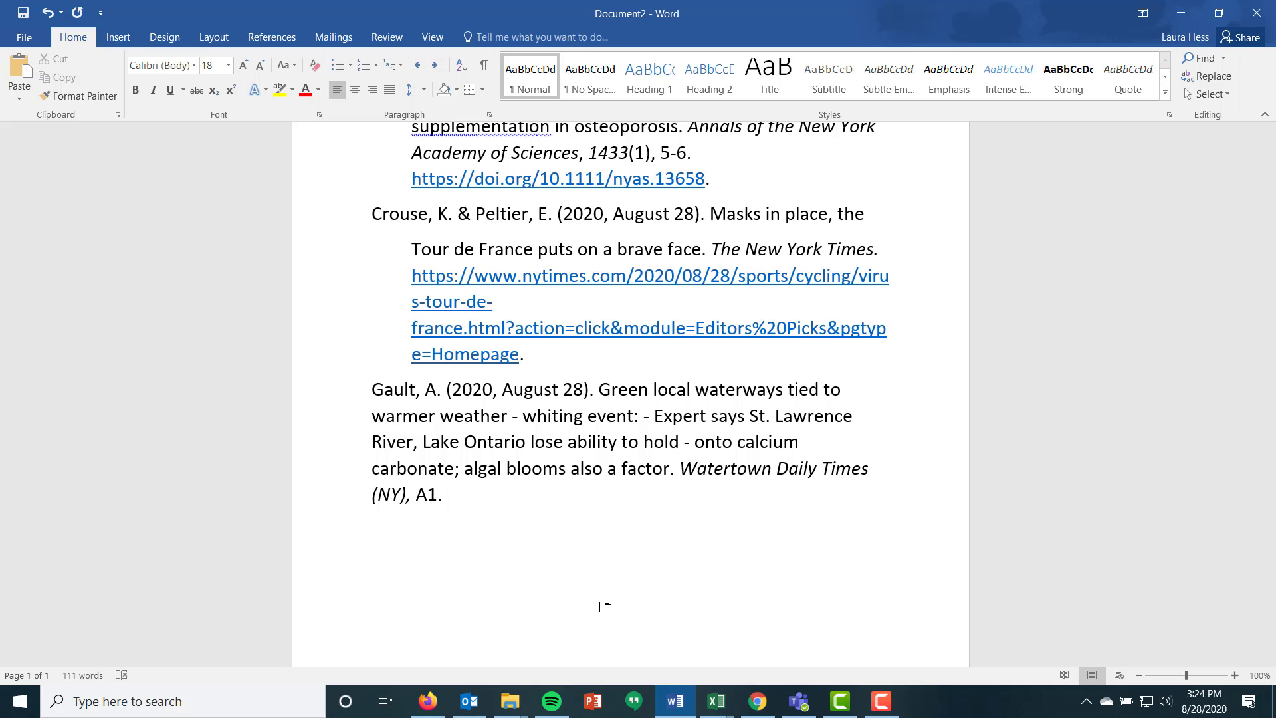
# Switch to Chrome, copy the article's link from NewsBank and paste it after "A1." in the Word reference
pyautogui.hotkey('alt', 'Tab')
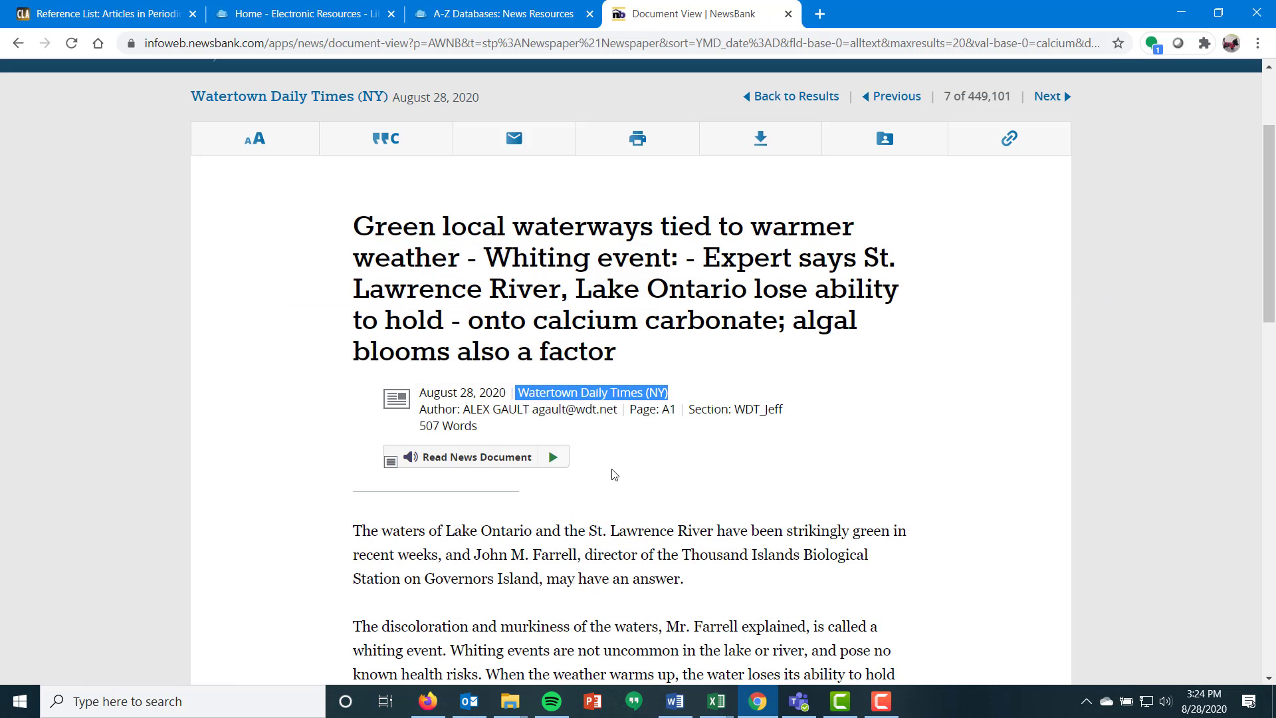
pyautogui.scroll(2, 547, 528)
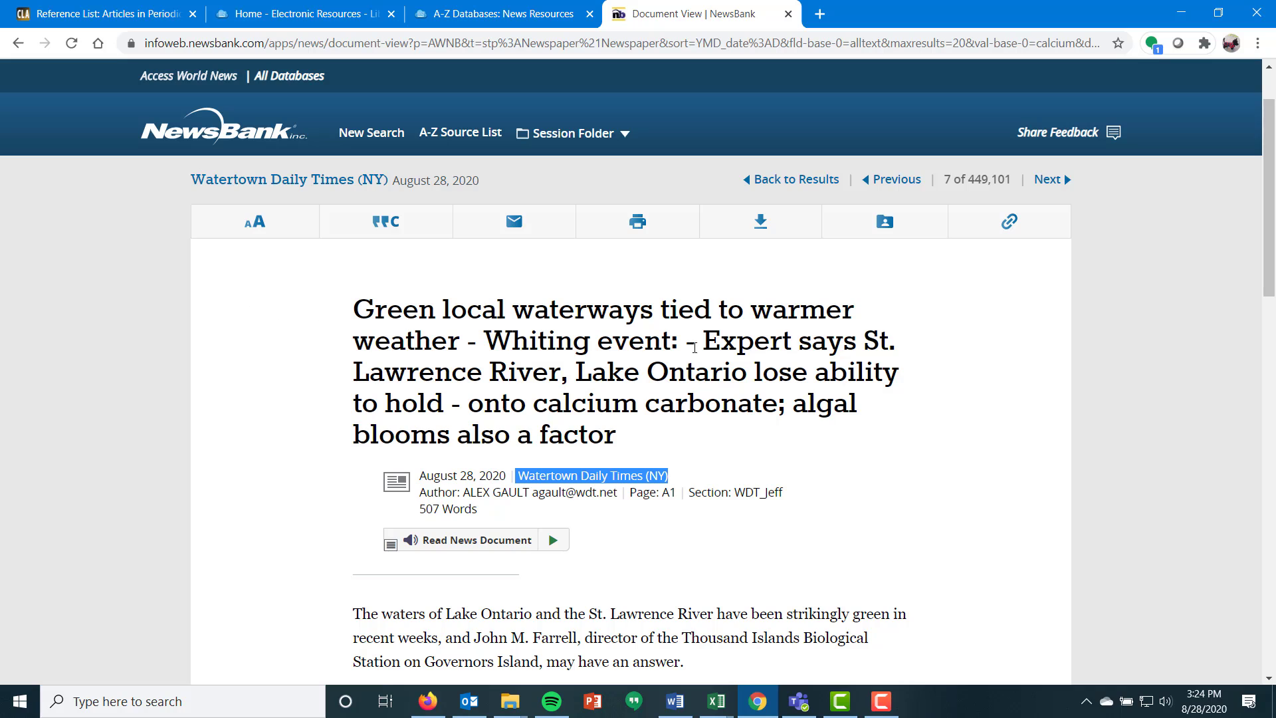
pyautogui.click(1000, 231)
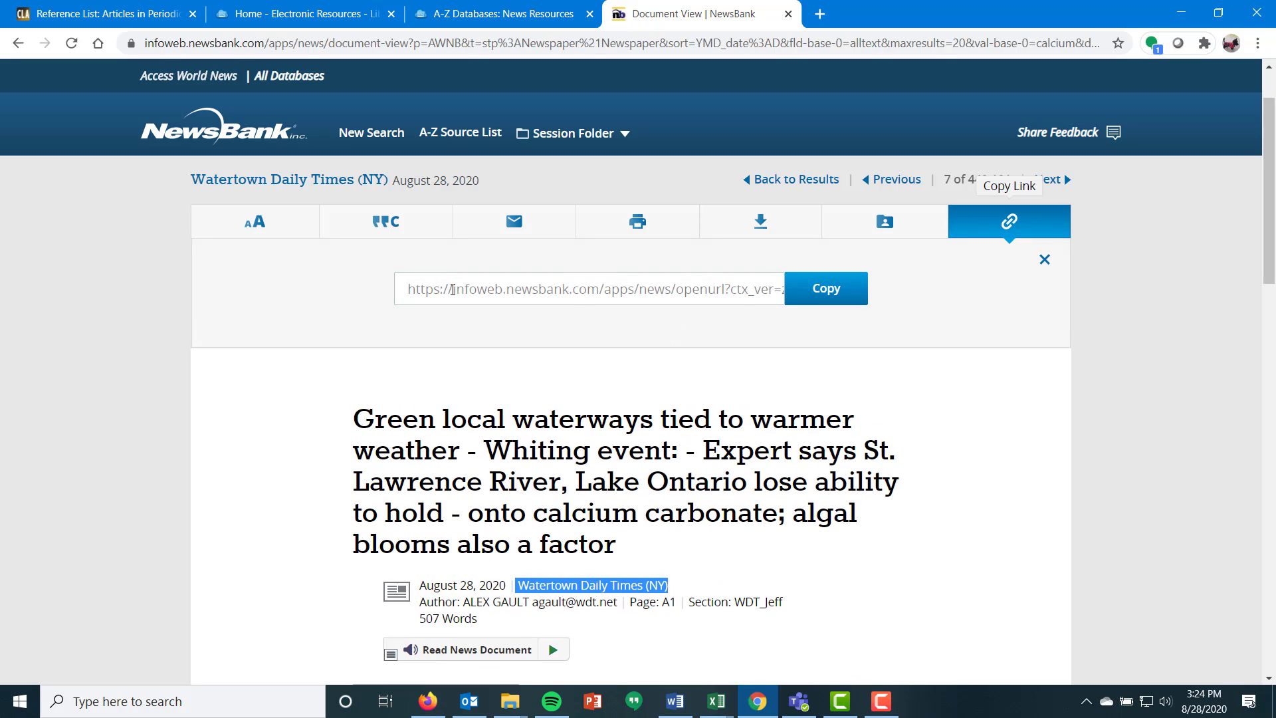
pyautogui.moveTo(410, 286); pyautogui.dragTo(784, 322)
pyautogui.click(820, 298)
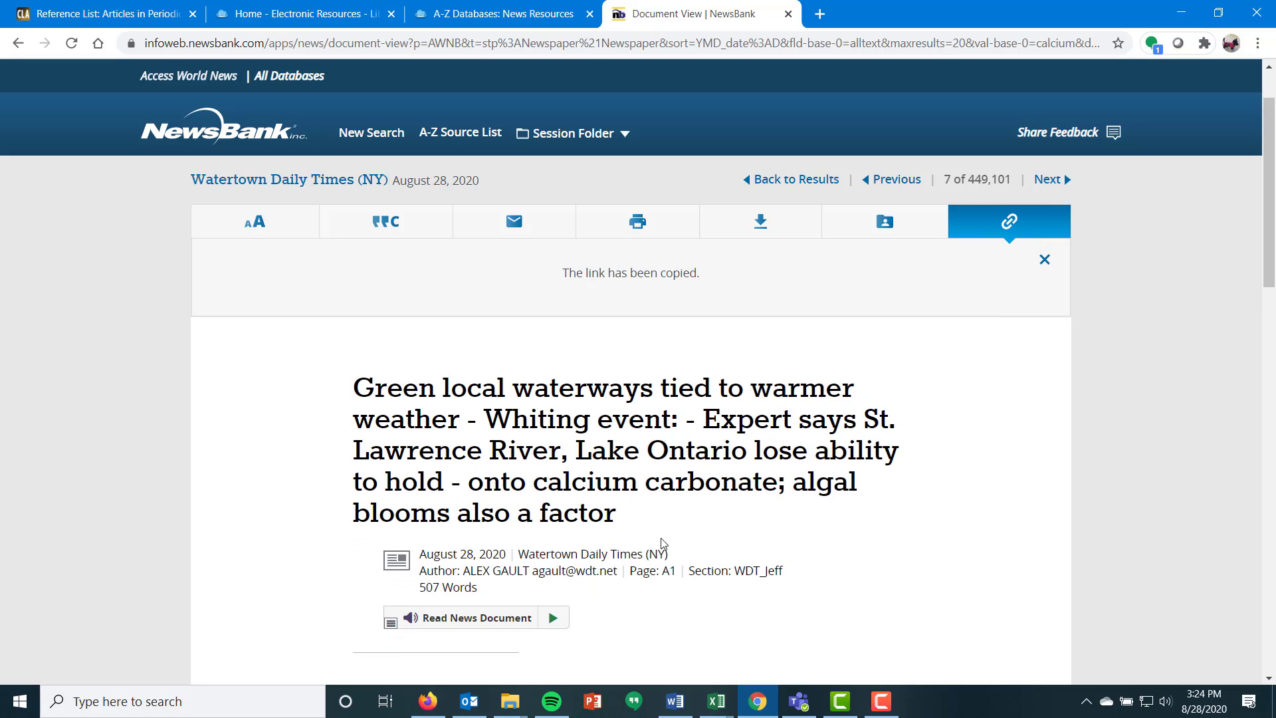
pyautogui.click(674, 701)
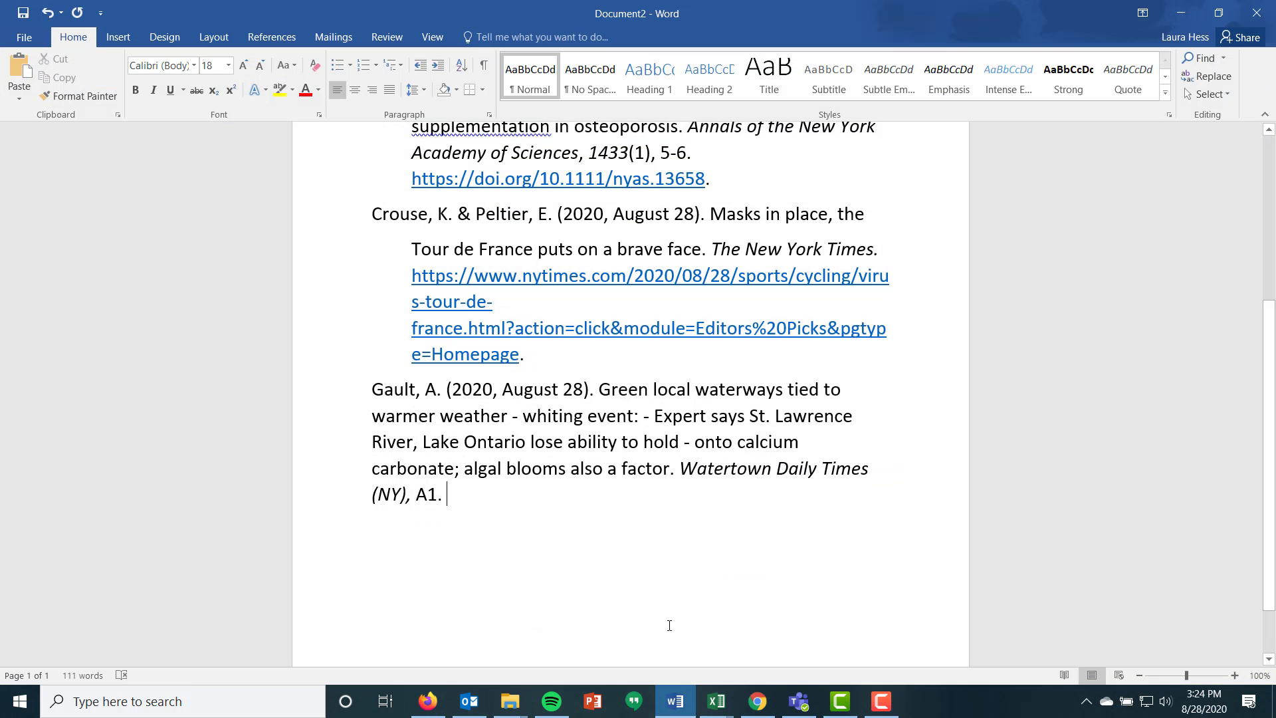
pyautogui.hotkey('ctrl', 'v')
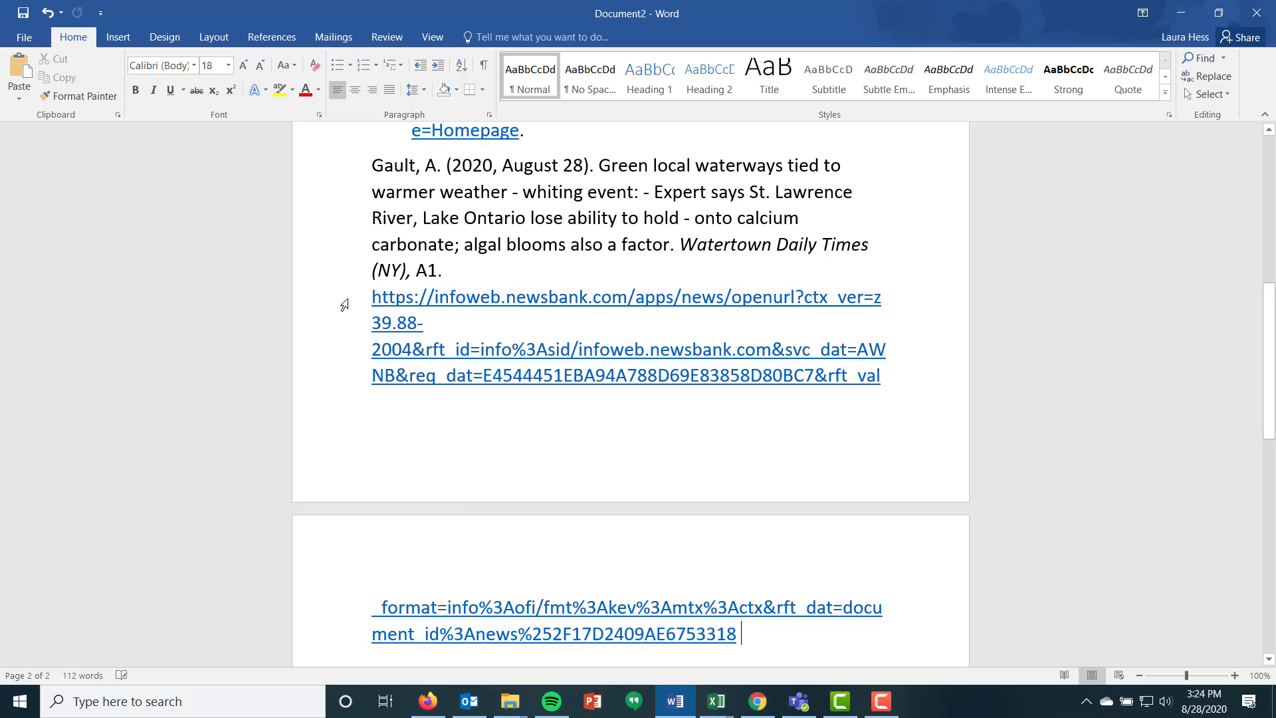
# Indent the second and following lines of the Watertown Daily Times reference, starting at "warmer weather", to form a hanging indent
pyautogui.click(373, 189)
pyautogui.press('Return')
pyautogui.press('Tab')
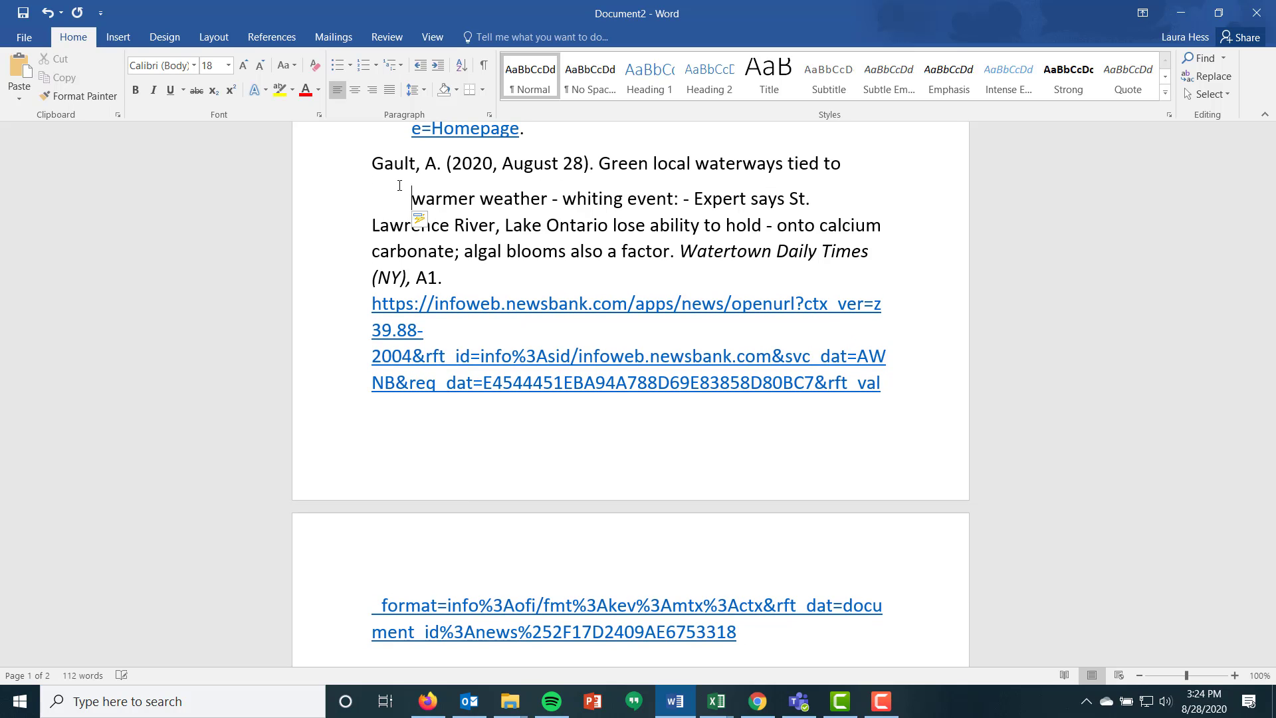
pyautogui.press('Down')
pyautogui.press('Left')
pyautogui.press('Left')
pyautogui.press('Left')
pyautogui.press('Left')
pyautogui.press('Tab')
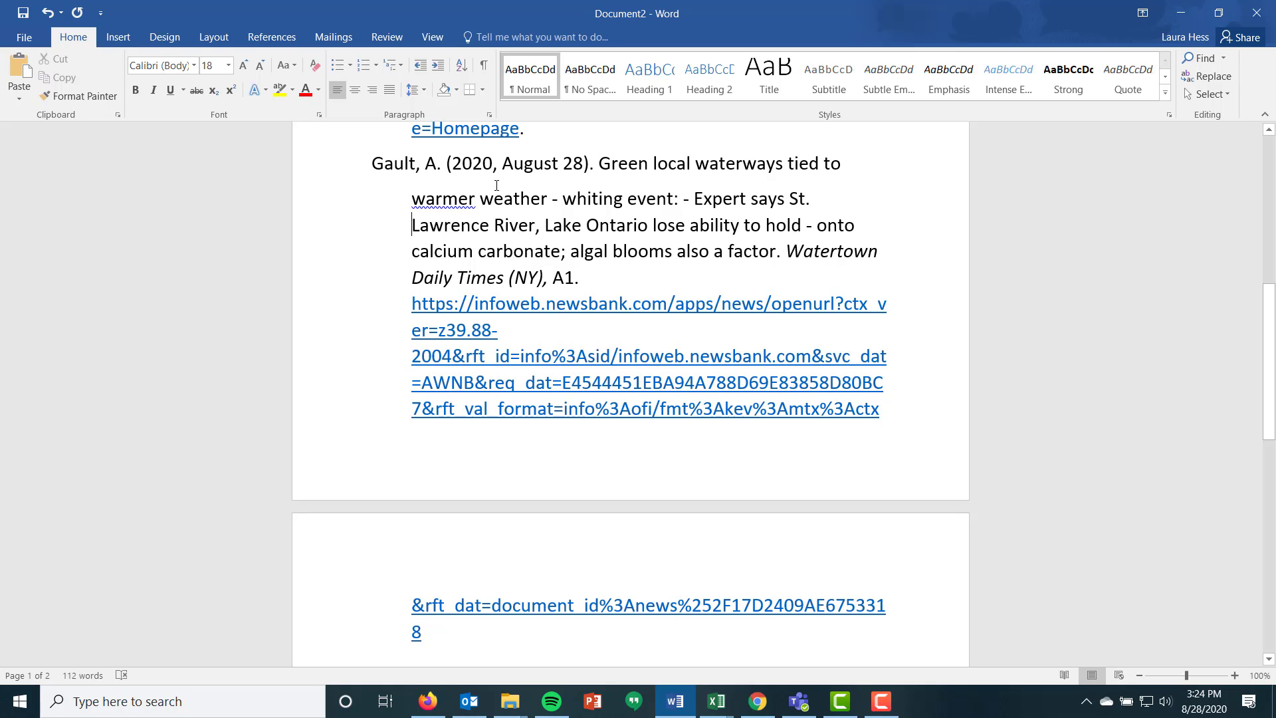
# Select the date "2020, August 28" in the Watertown Daily Times reference and compare it with the dates of the other references
pyautogui.moveTo(452, 163); pyautogui.dragTo(576, 167)
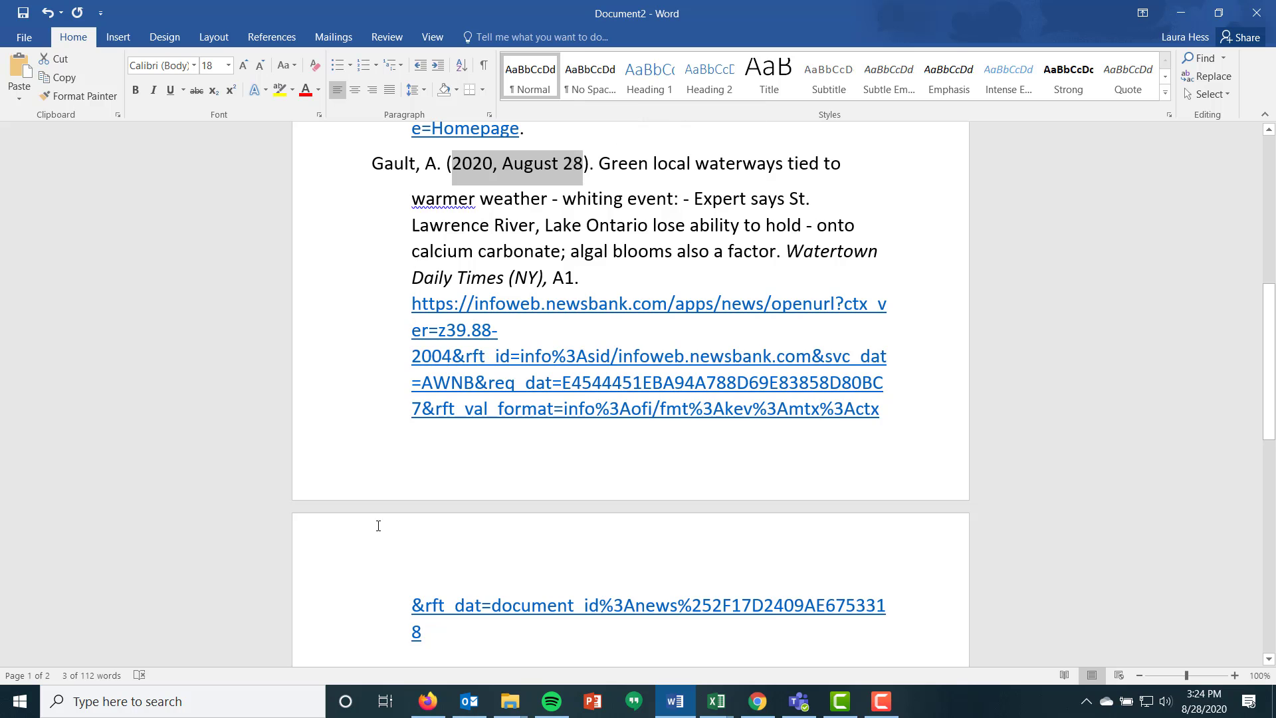
pyautogui.scroll(6, 378, 520)
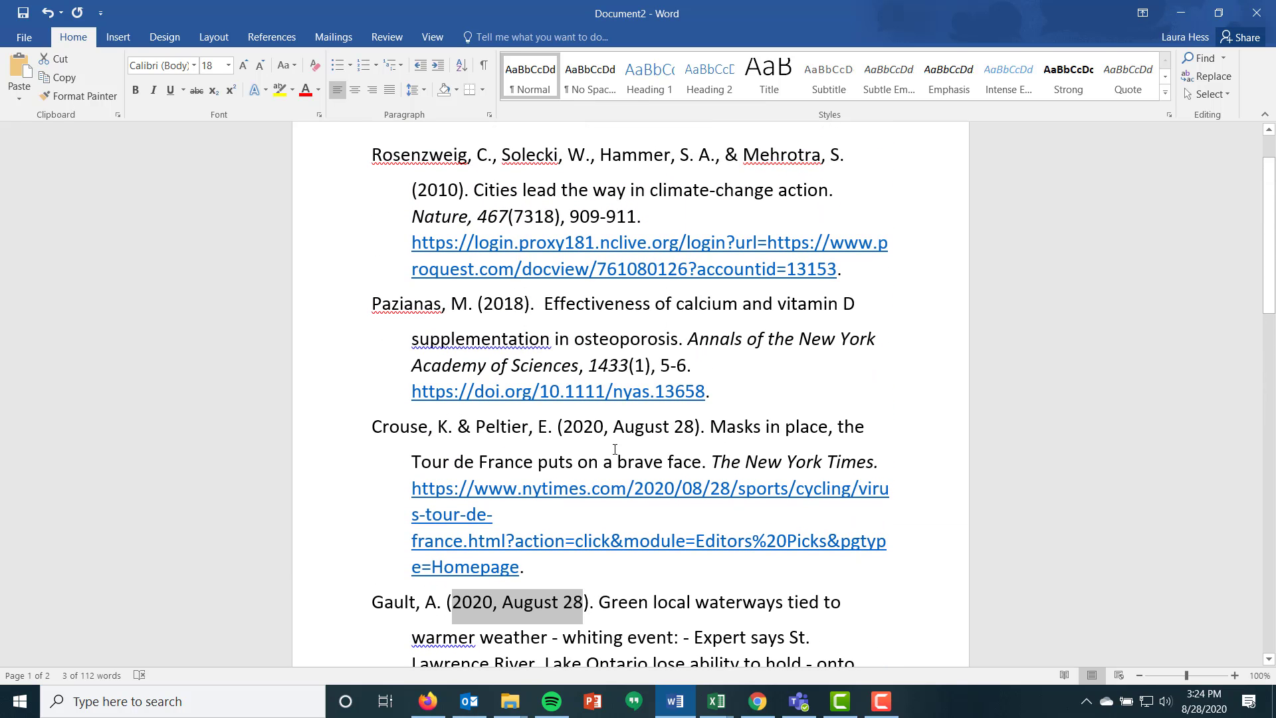
pyautogui.scroll(-3, 490, 621)
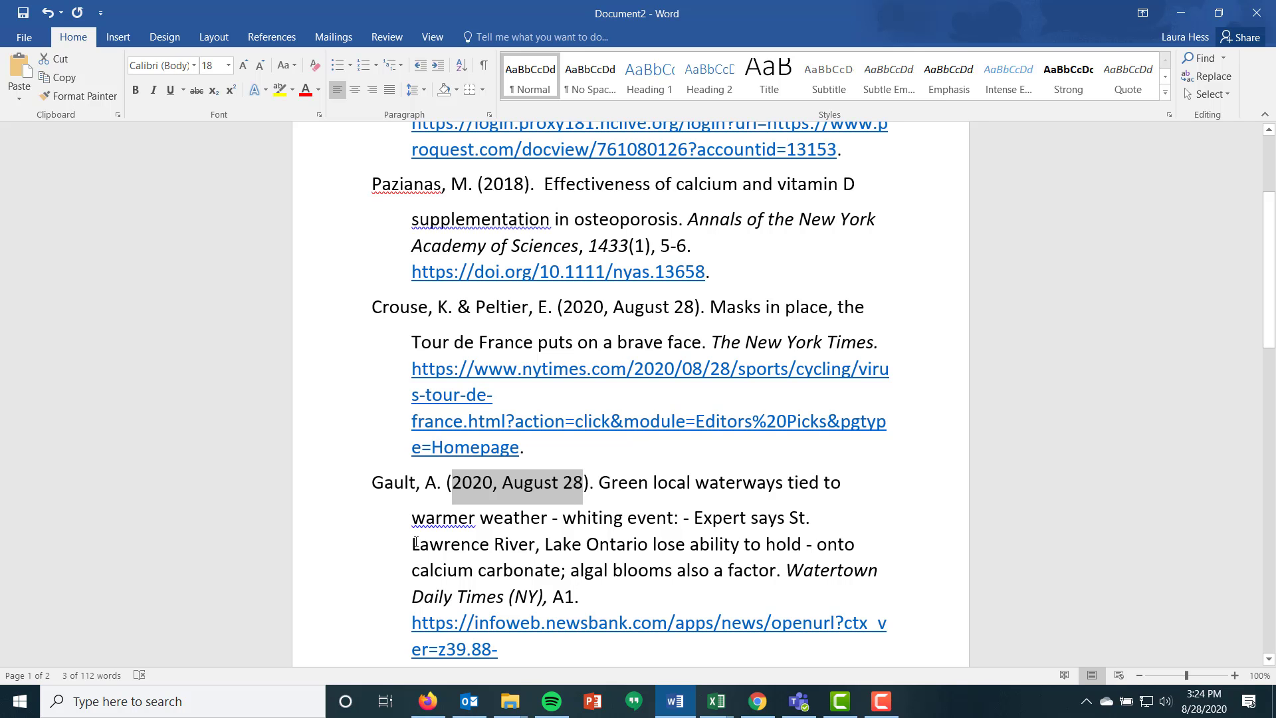
pyautogui.scroll(-5, 416, 541)
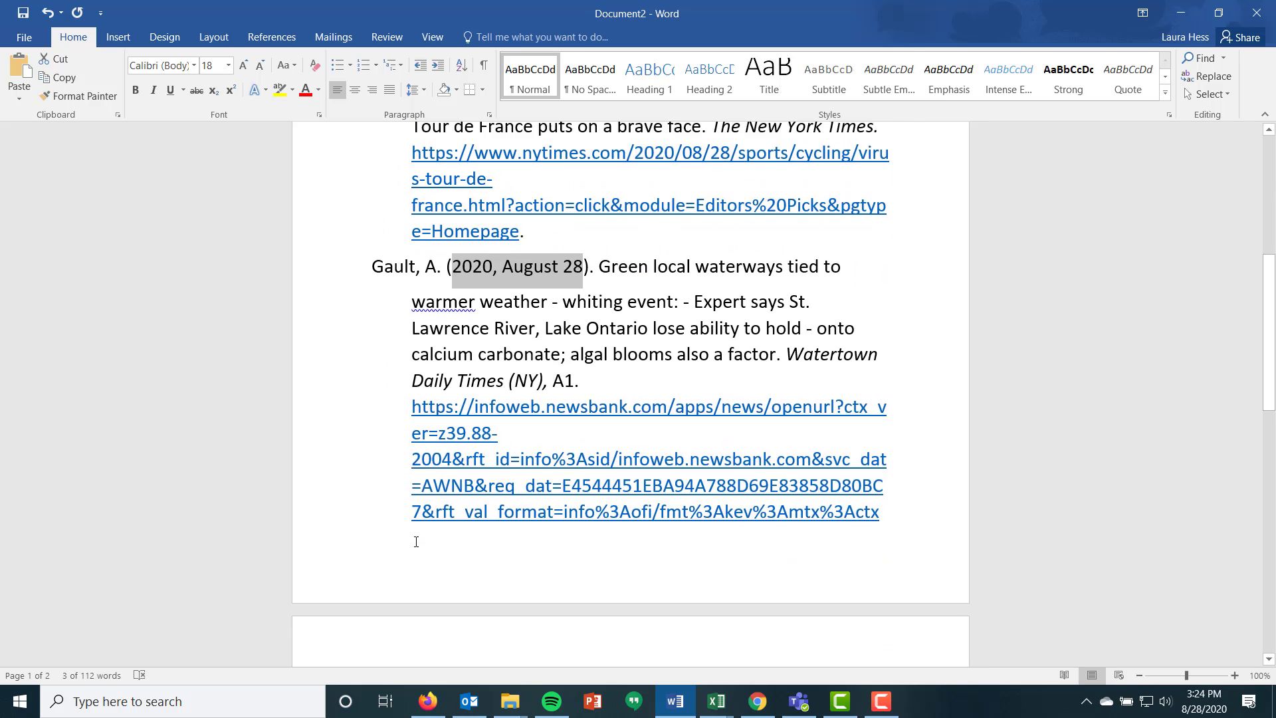